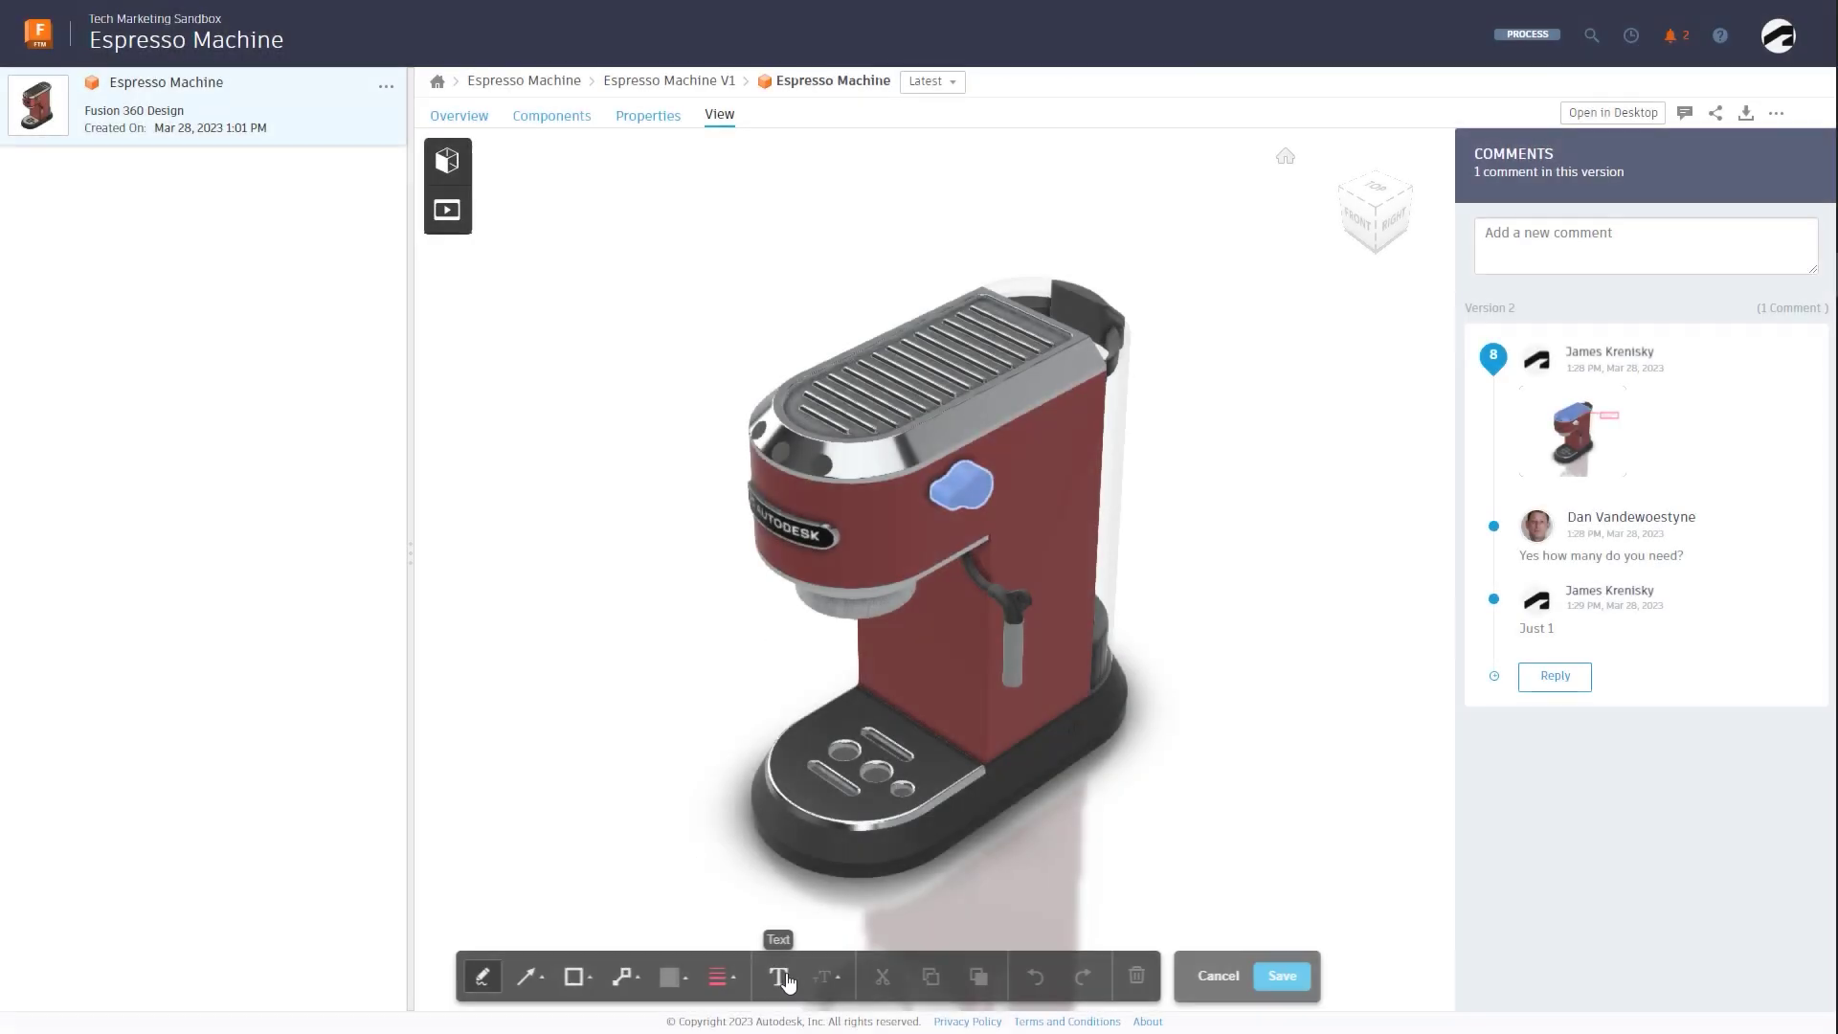
- Draw a red arrow to the blue knob, add the note 'Can you make a knob too?', and save the markup
click(526, 977)
drag(1199, 454, 997, 477)
click(778, 977)
click(1220, 442)
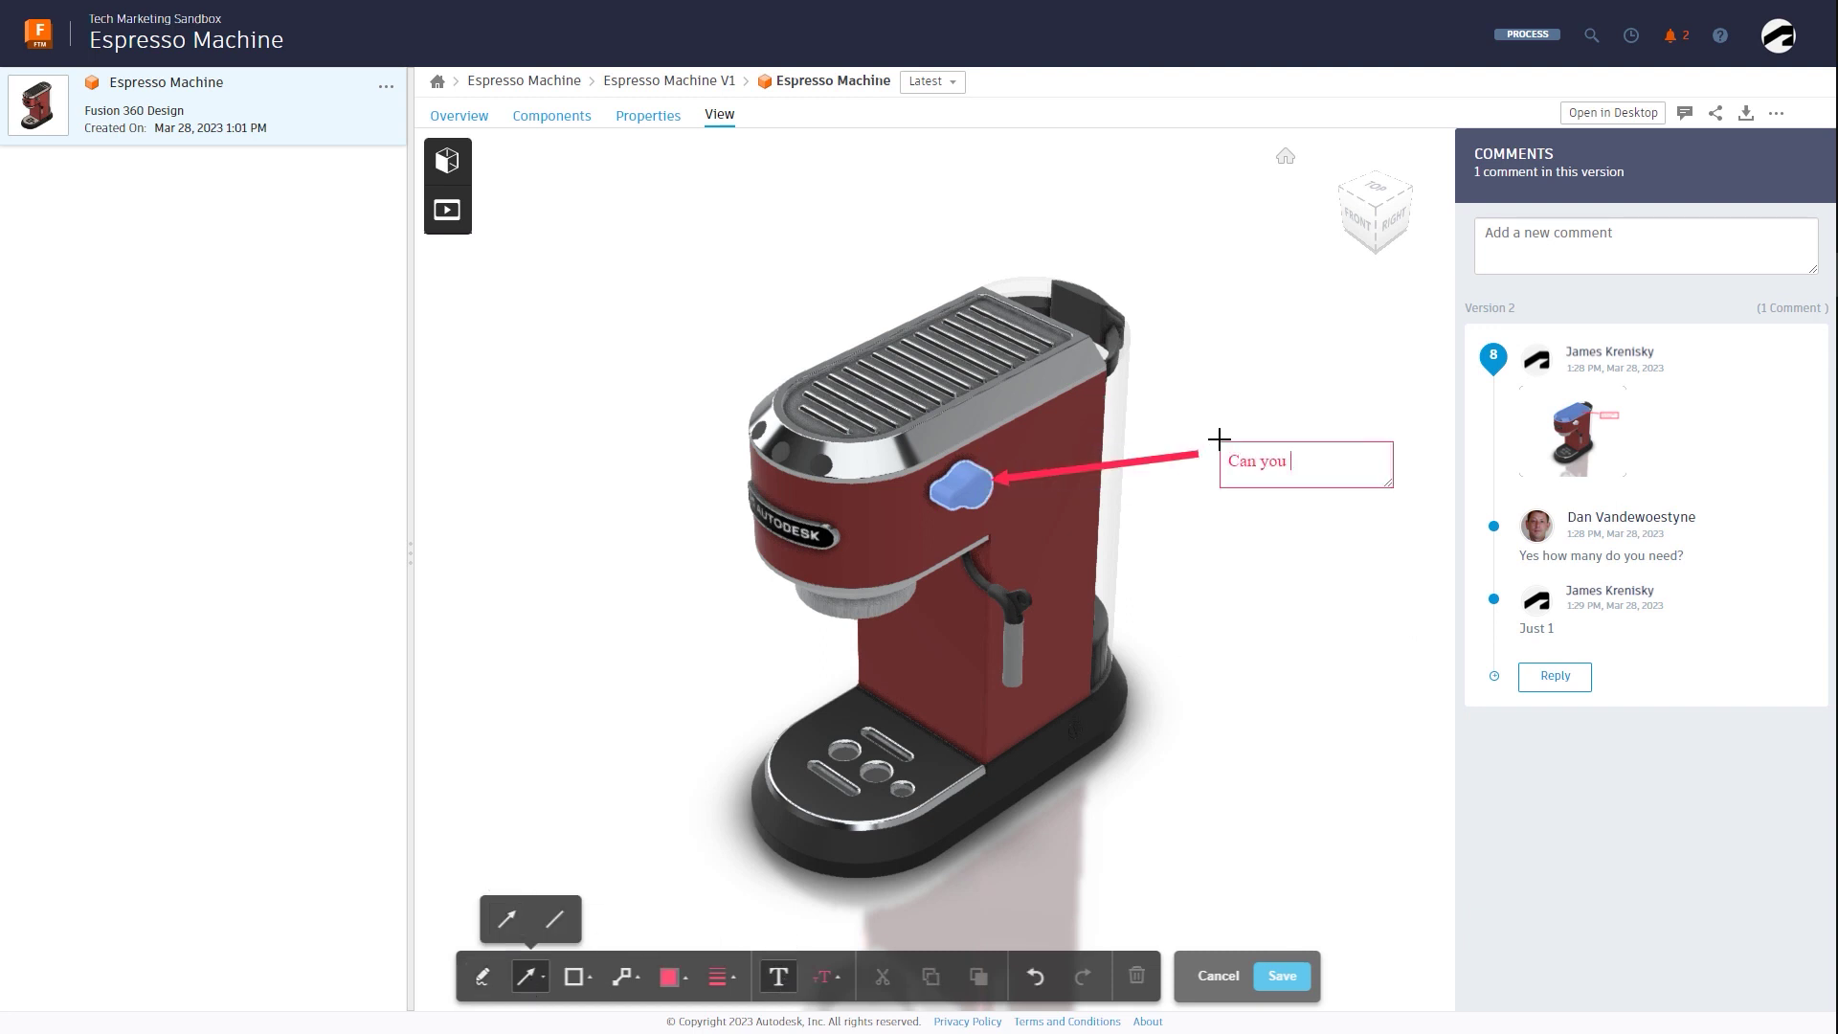
click(1283, 977)
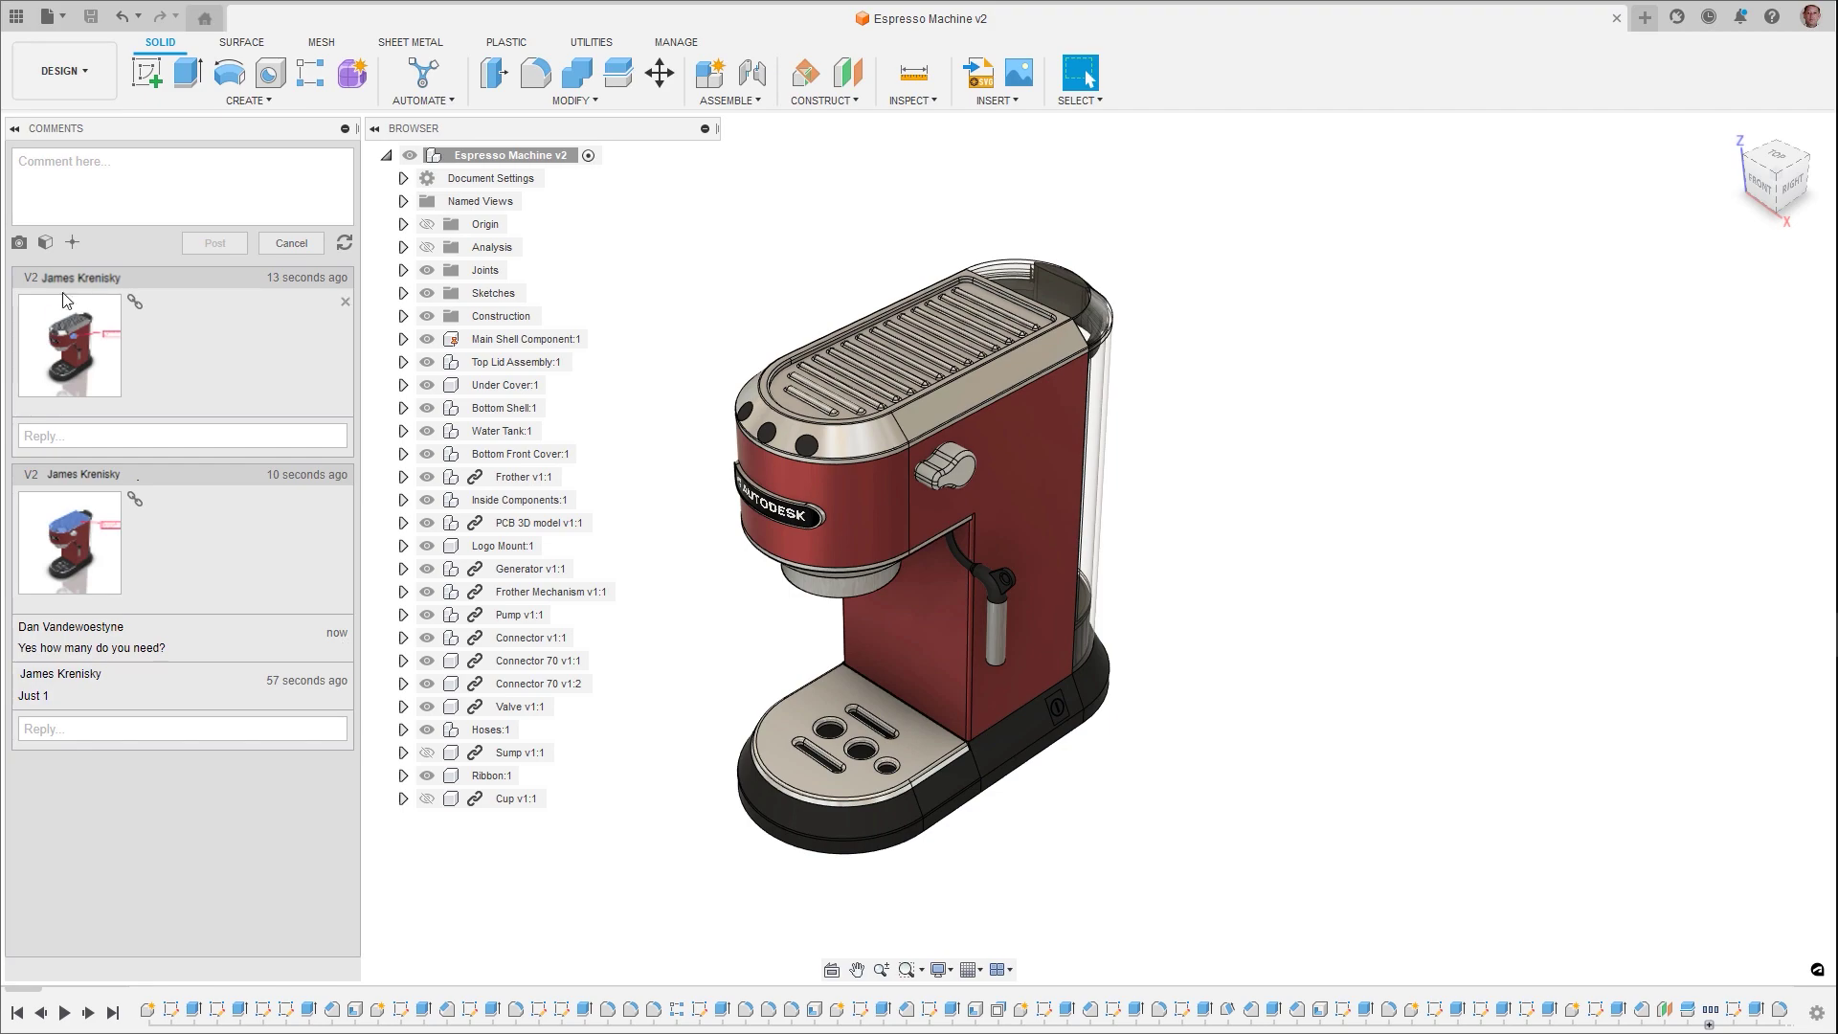
- View the knob markup snapshot from its comment, then close the snapshot
click(65, 300)
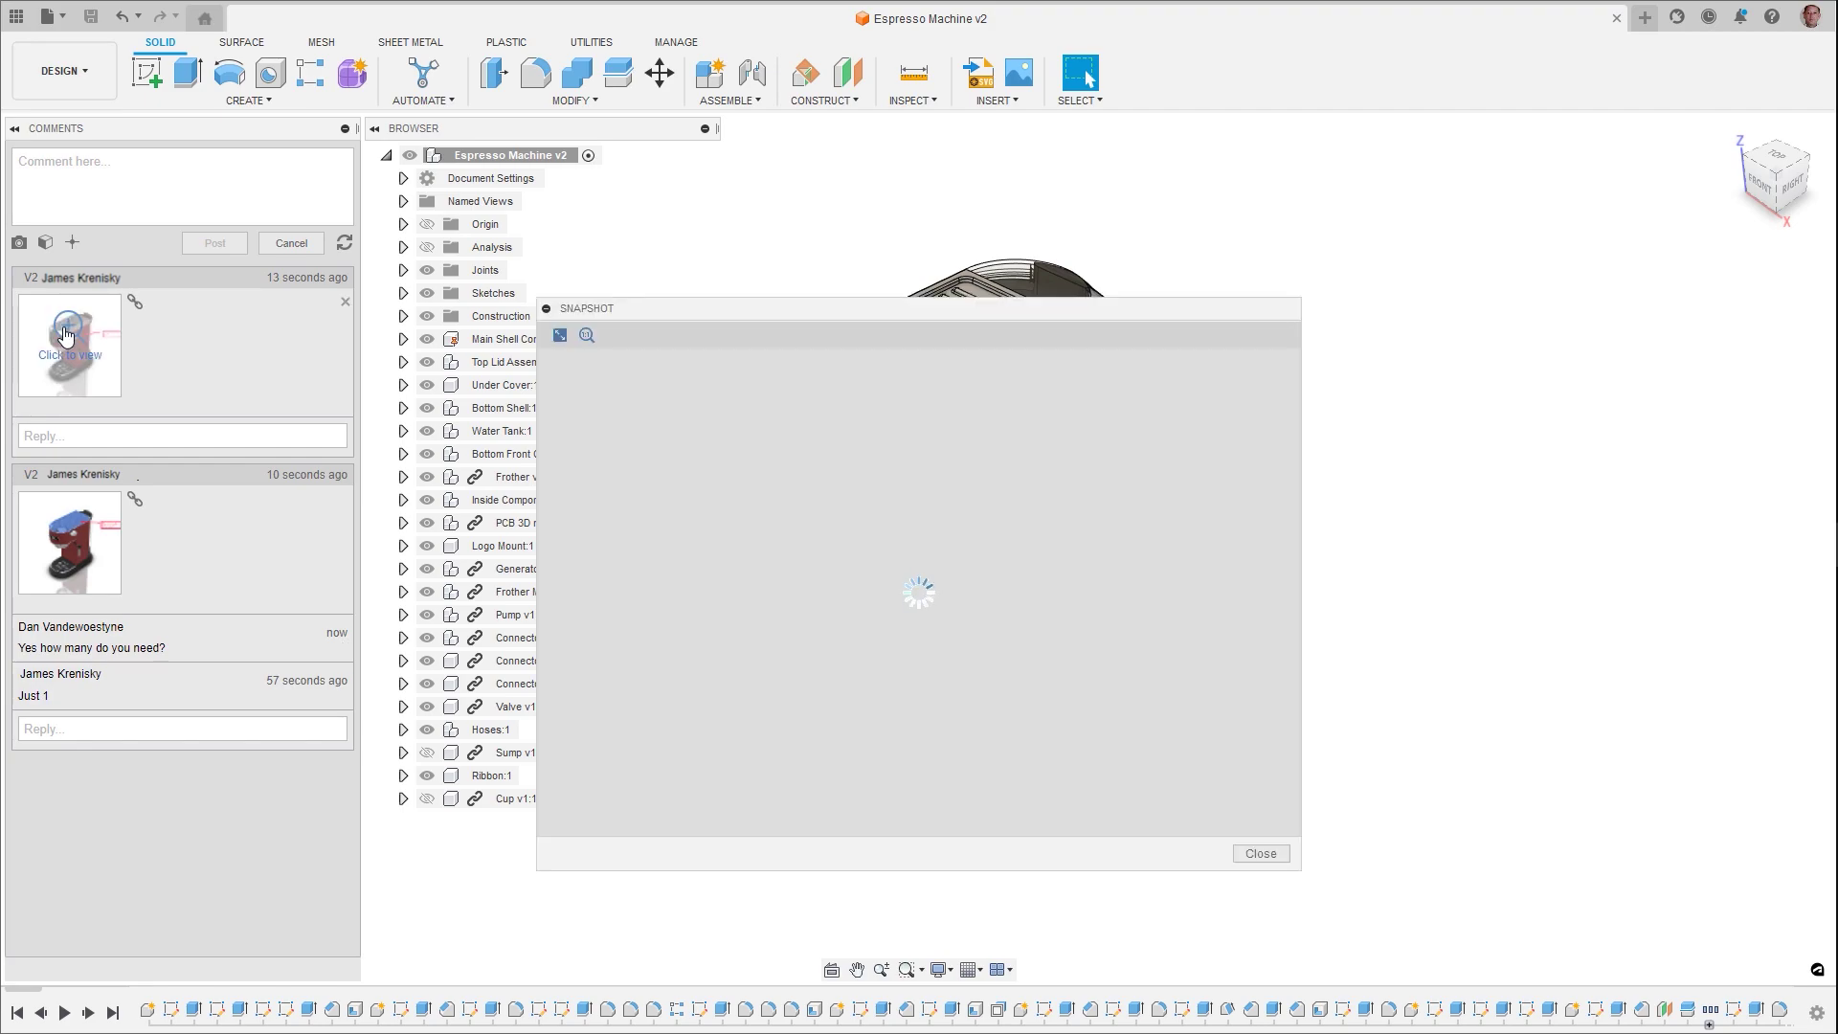
click(1262, 859)
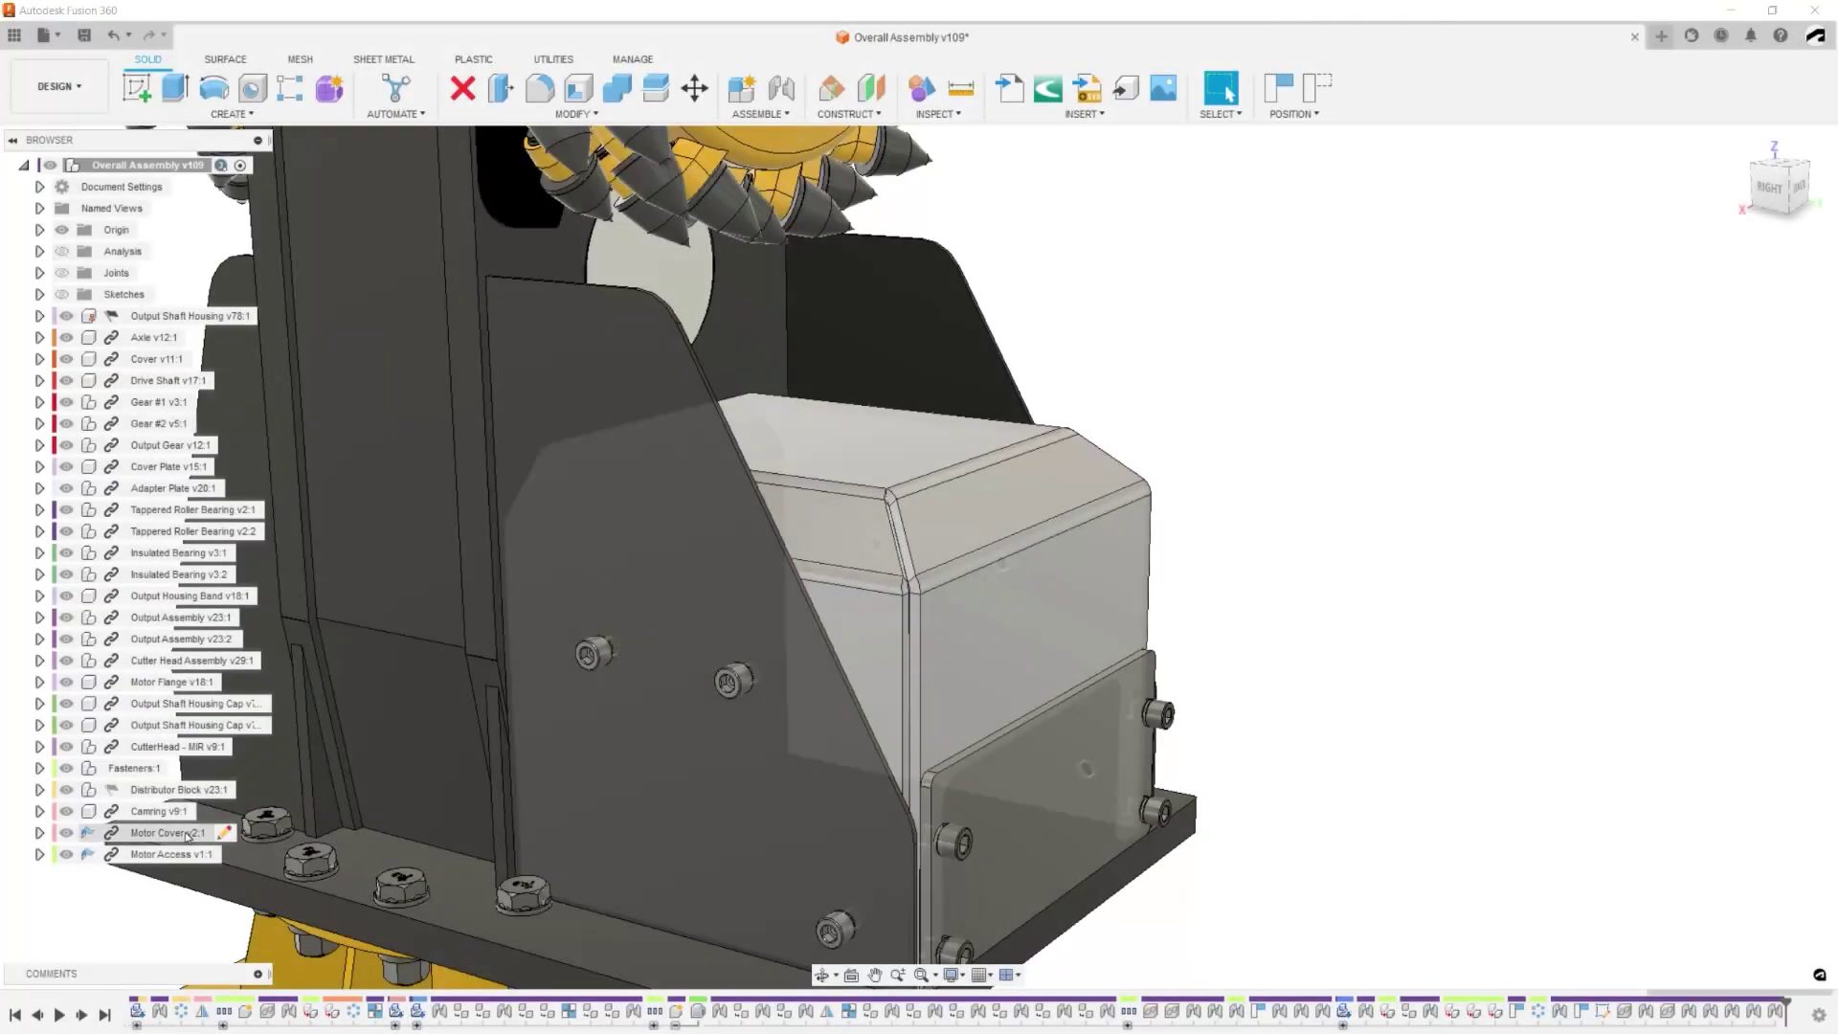
- Open the Motor Cover v2:1 component as its own part
click(188, 836)
right_click(187, 835)
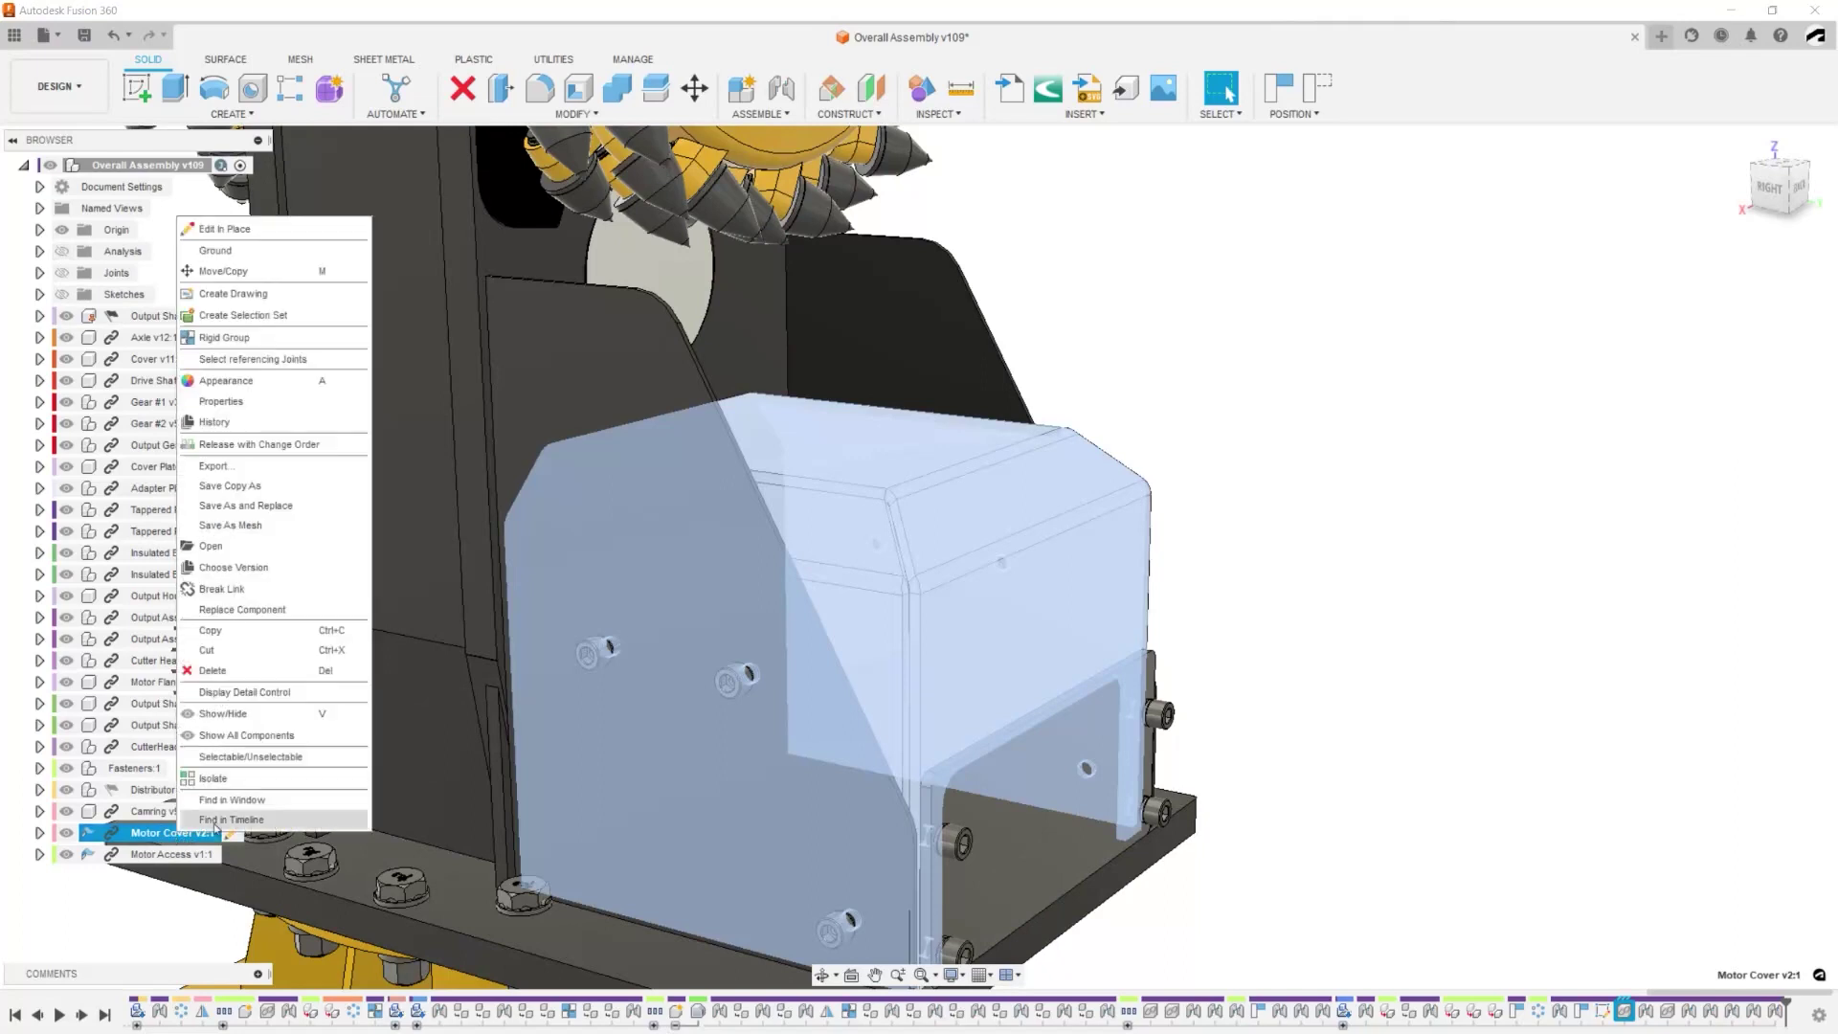
click(235, 552)
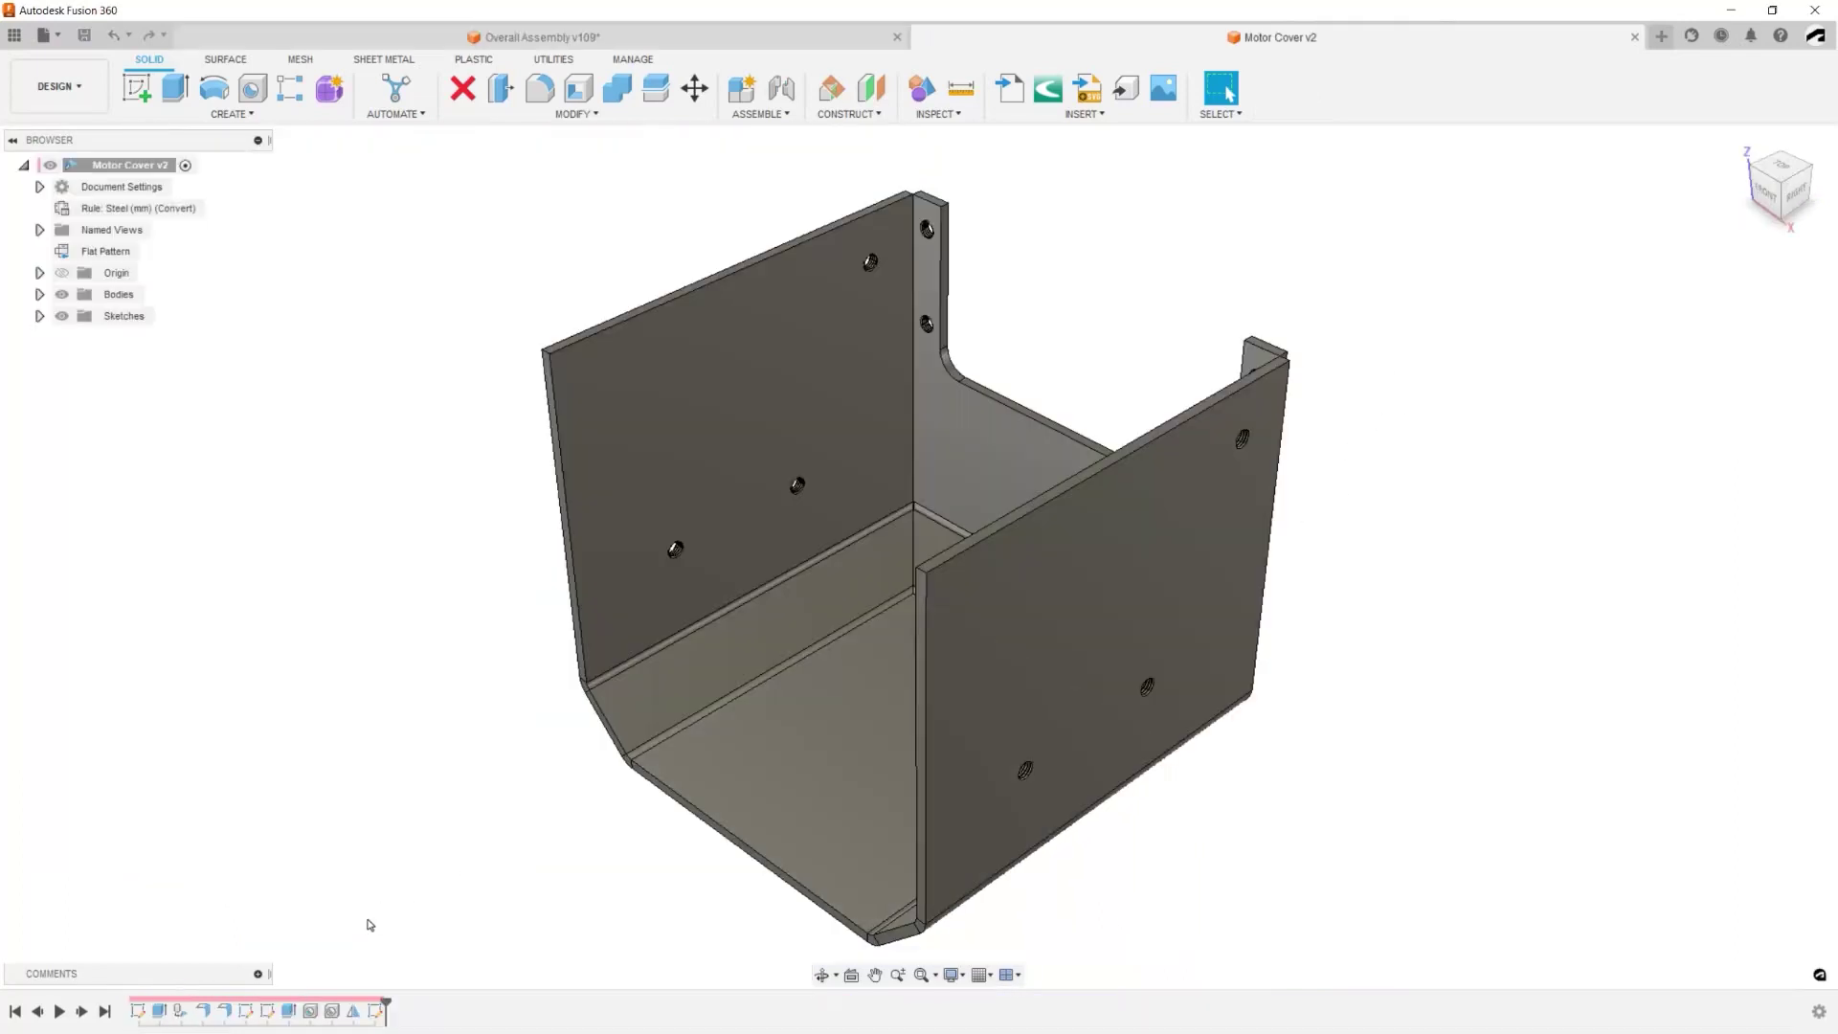
- Delete Sketch9 from the Motor Cover part's history
mouse_move(522, 896)
shift+middle_down()
mouse_move(574, 886)
mouse_move(563, 926)
shift+middle_up()
right_click(376, 1012)
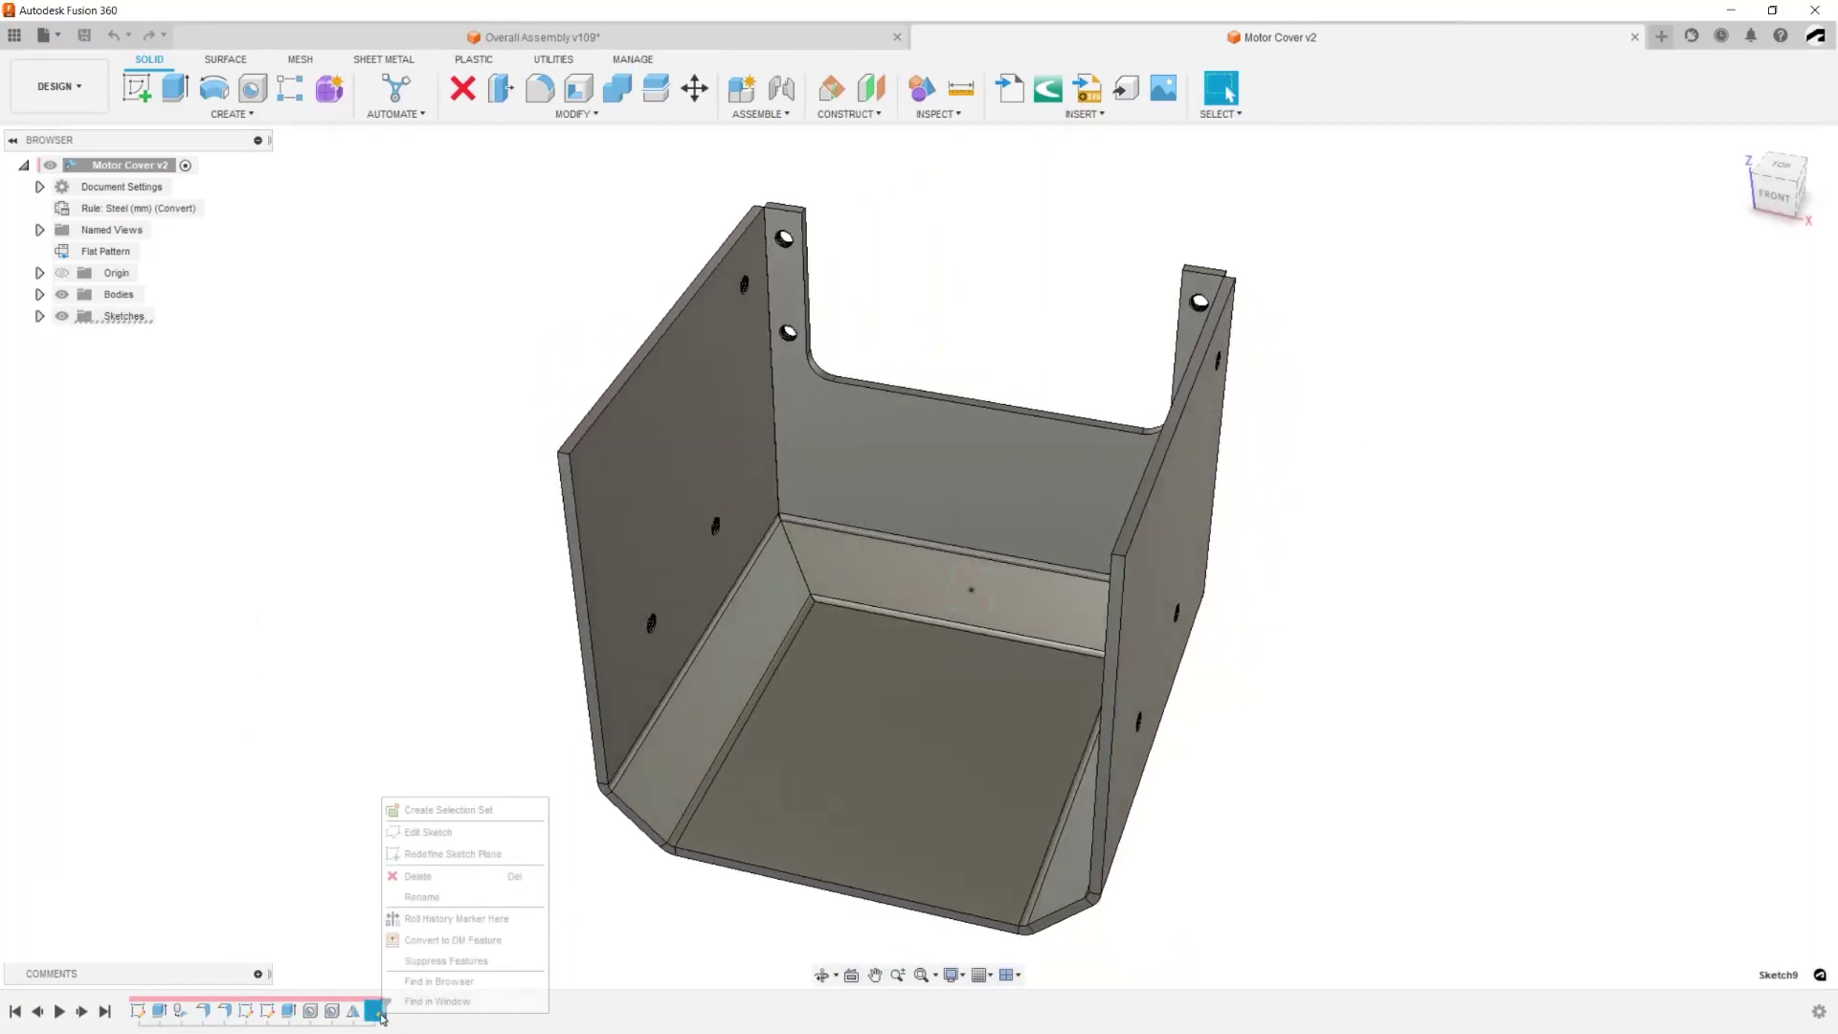
click(422, 876)
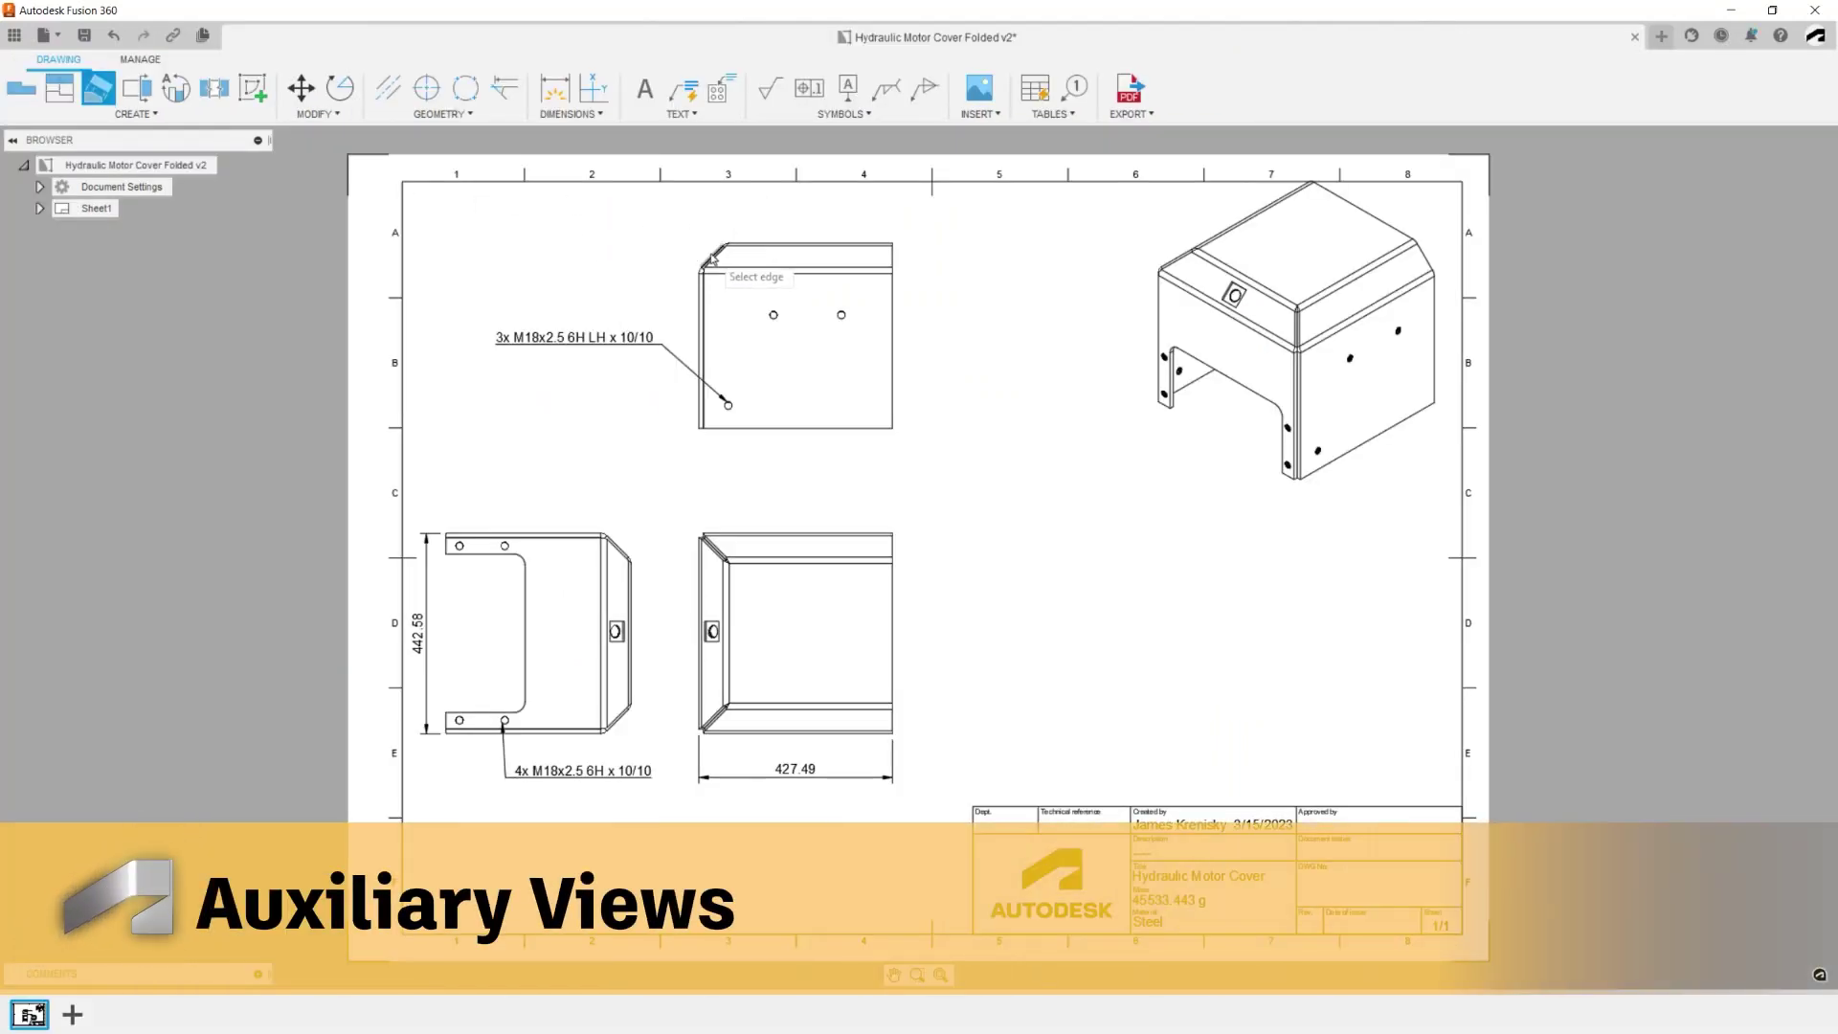
- Project an auxiliary view from the top view edge, placed at the sheet's lower right
click(713, 259)
click(1143, 571)
key(Return)
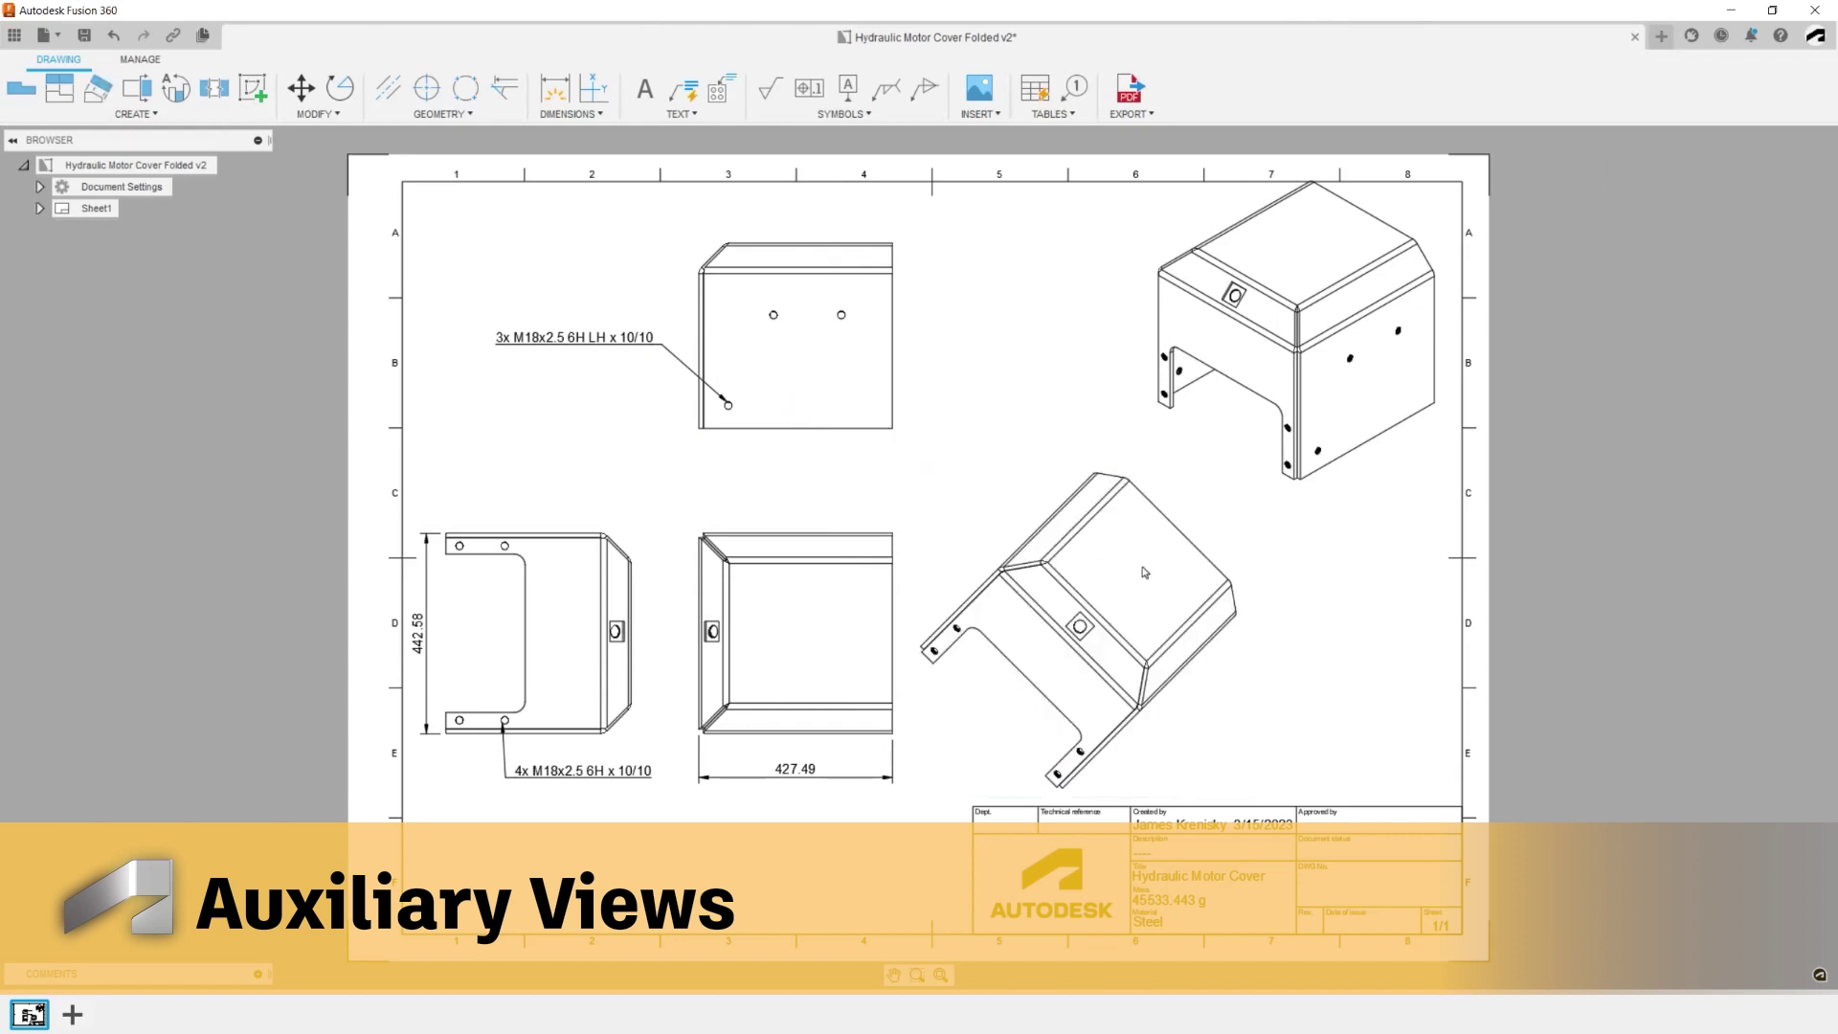
- Dimension the auxiliary view's edge with a 45 dimension
key(d)
click(1091, 612)
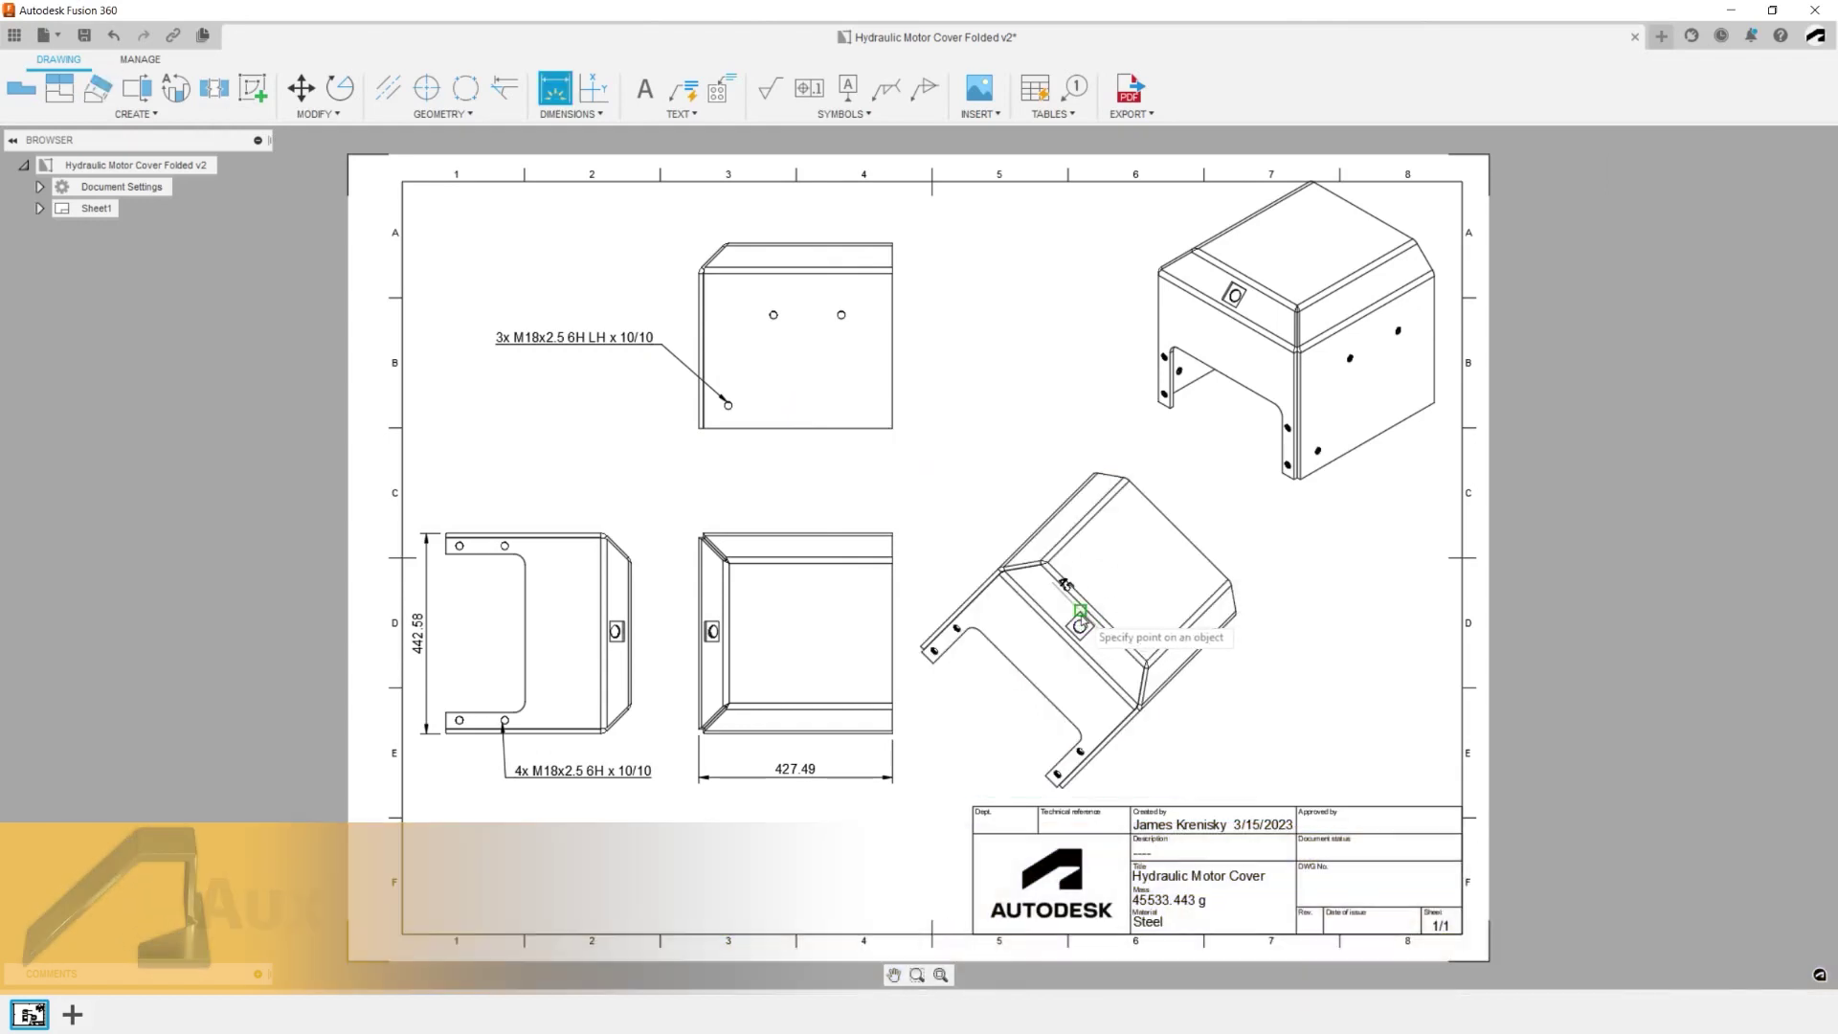
click(1071, 628)
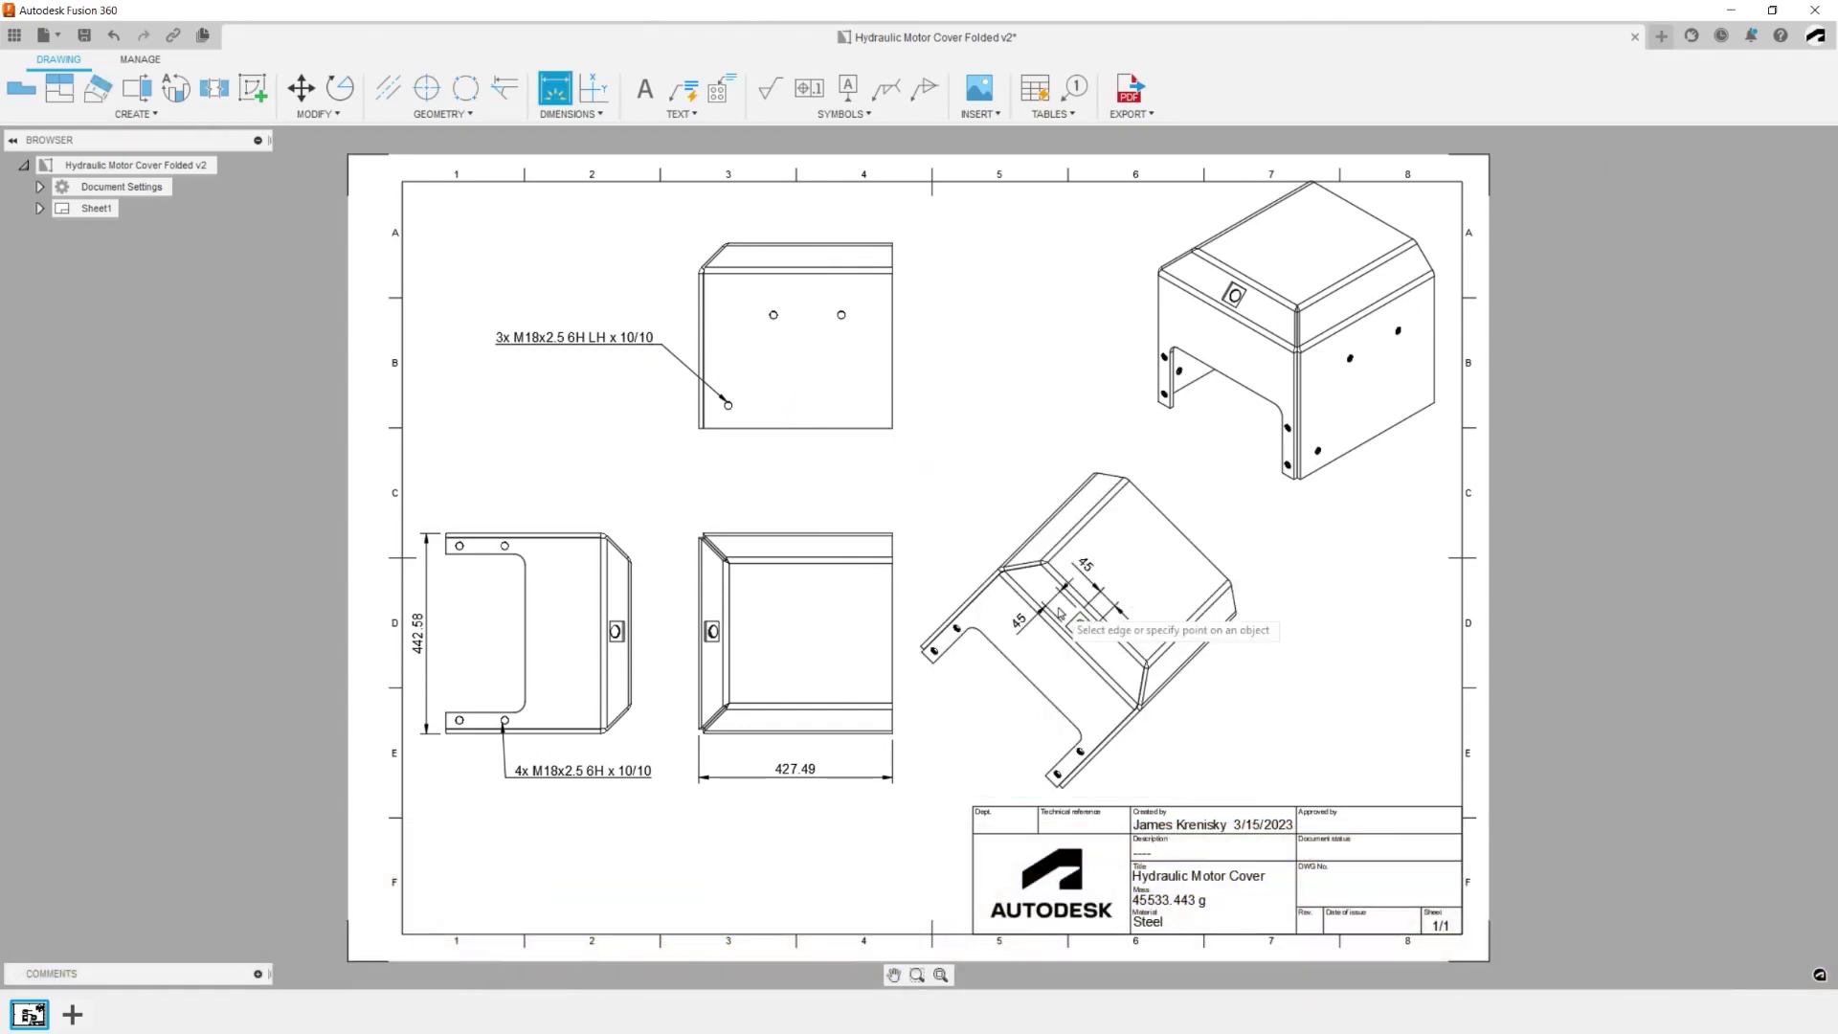
- Label the auxiliary view's hole with an M30x3.5 6H leader note
click(683, 88)
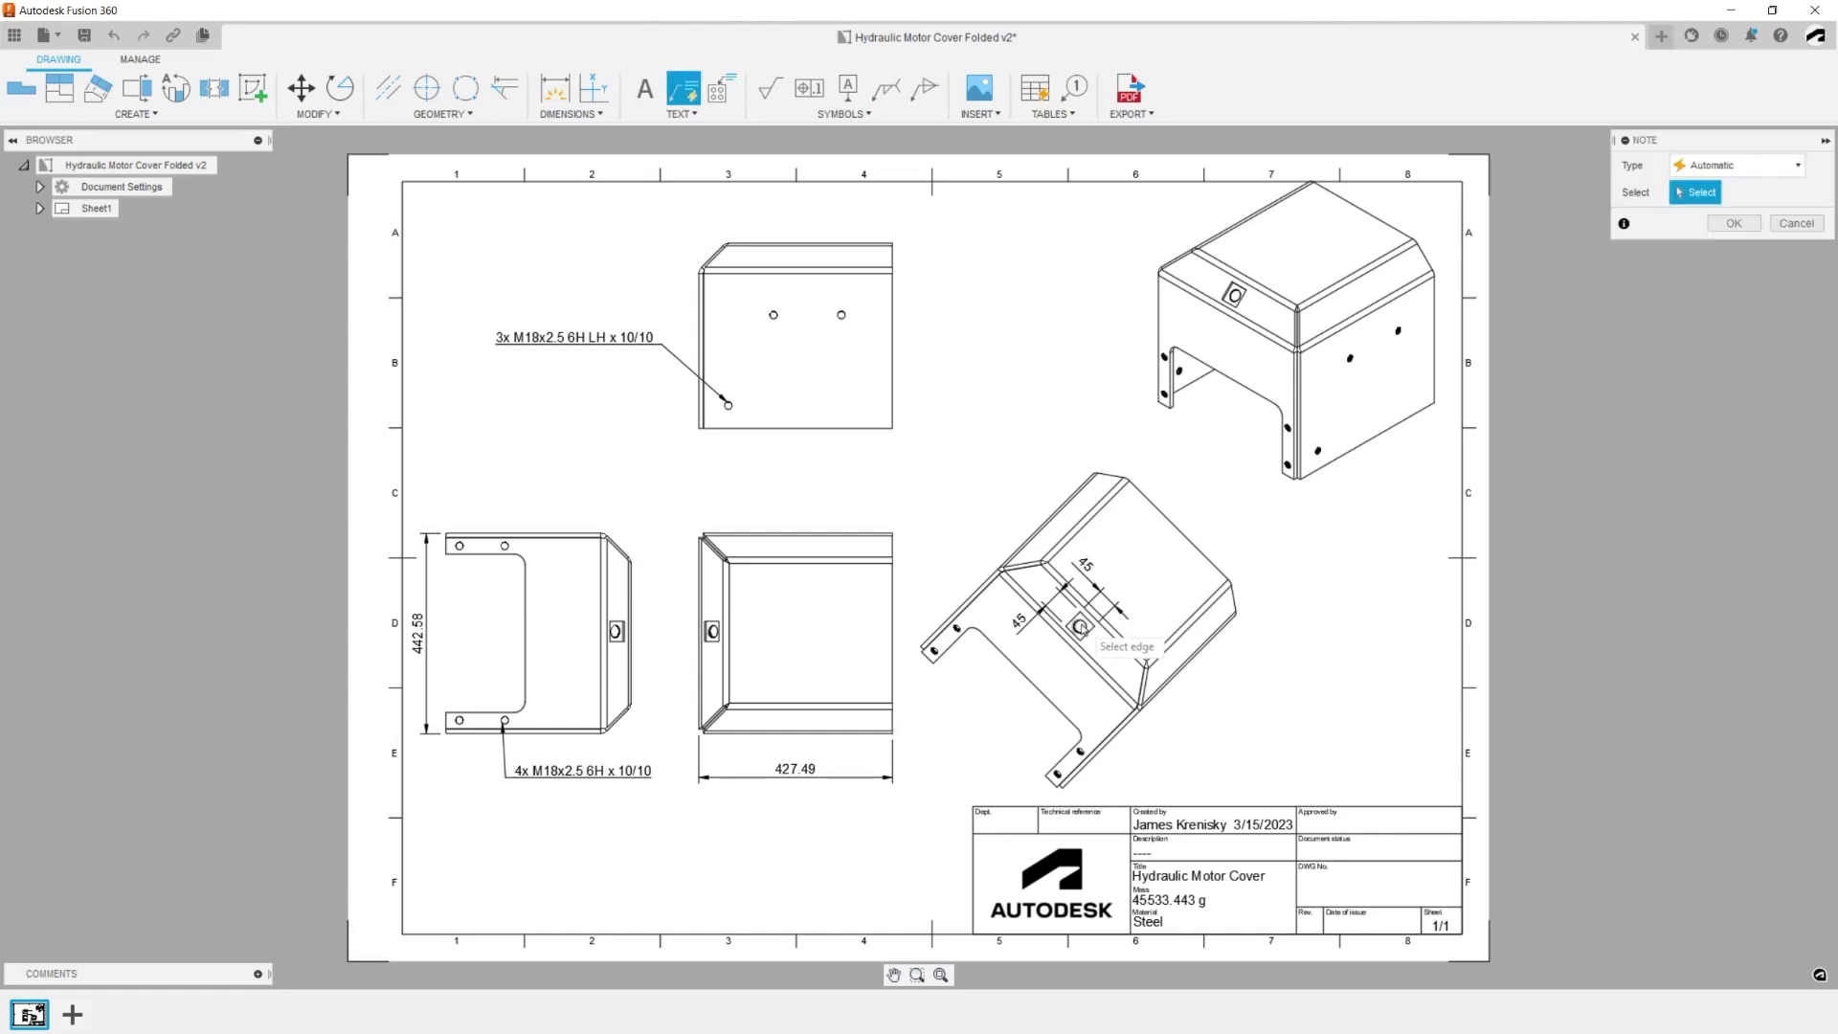
click(1079, 628)
click(1026, 727)
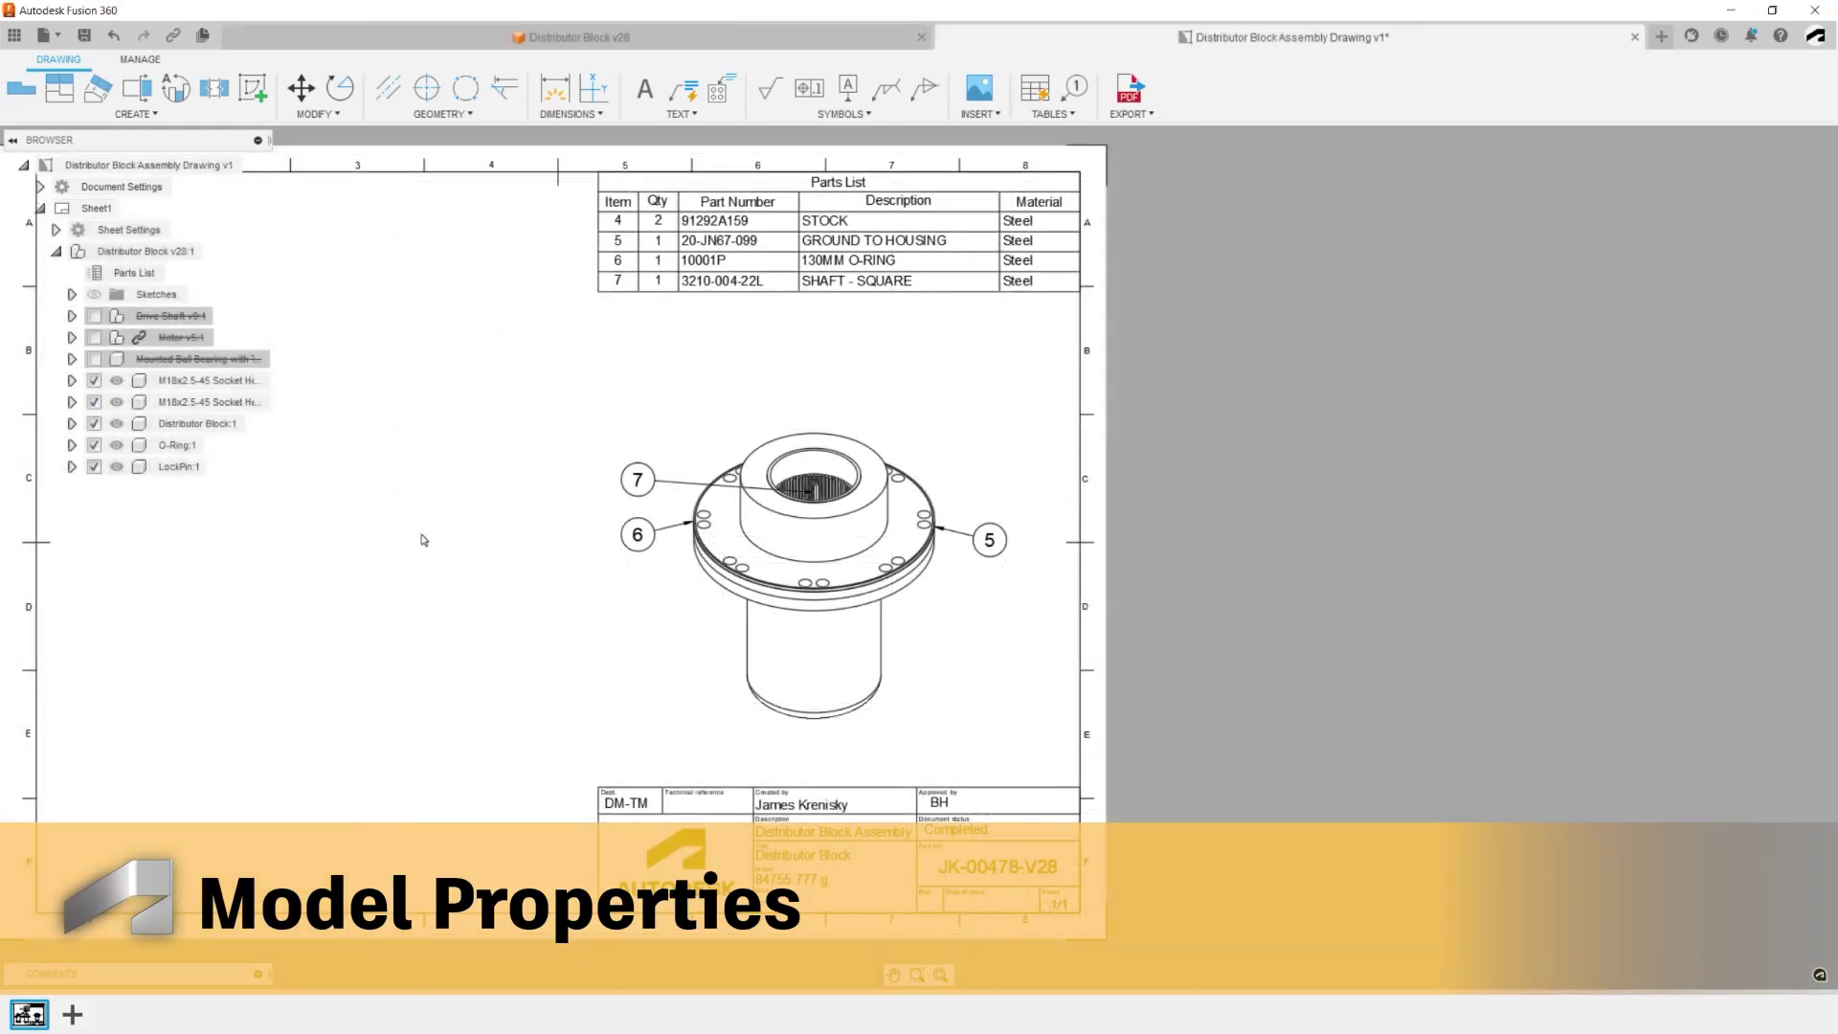
- Suppress all except the Distributor Block, then all except the LockPin
right_click(216, 432)
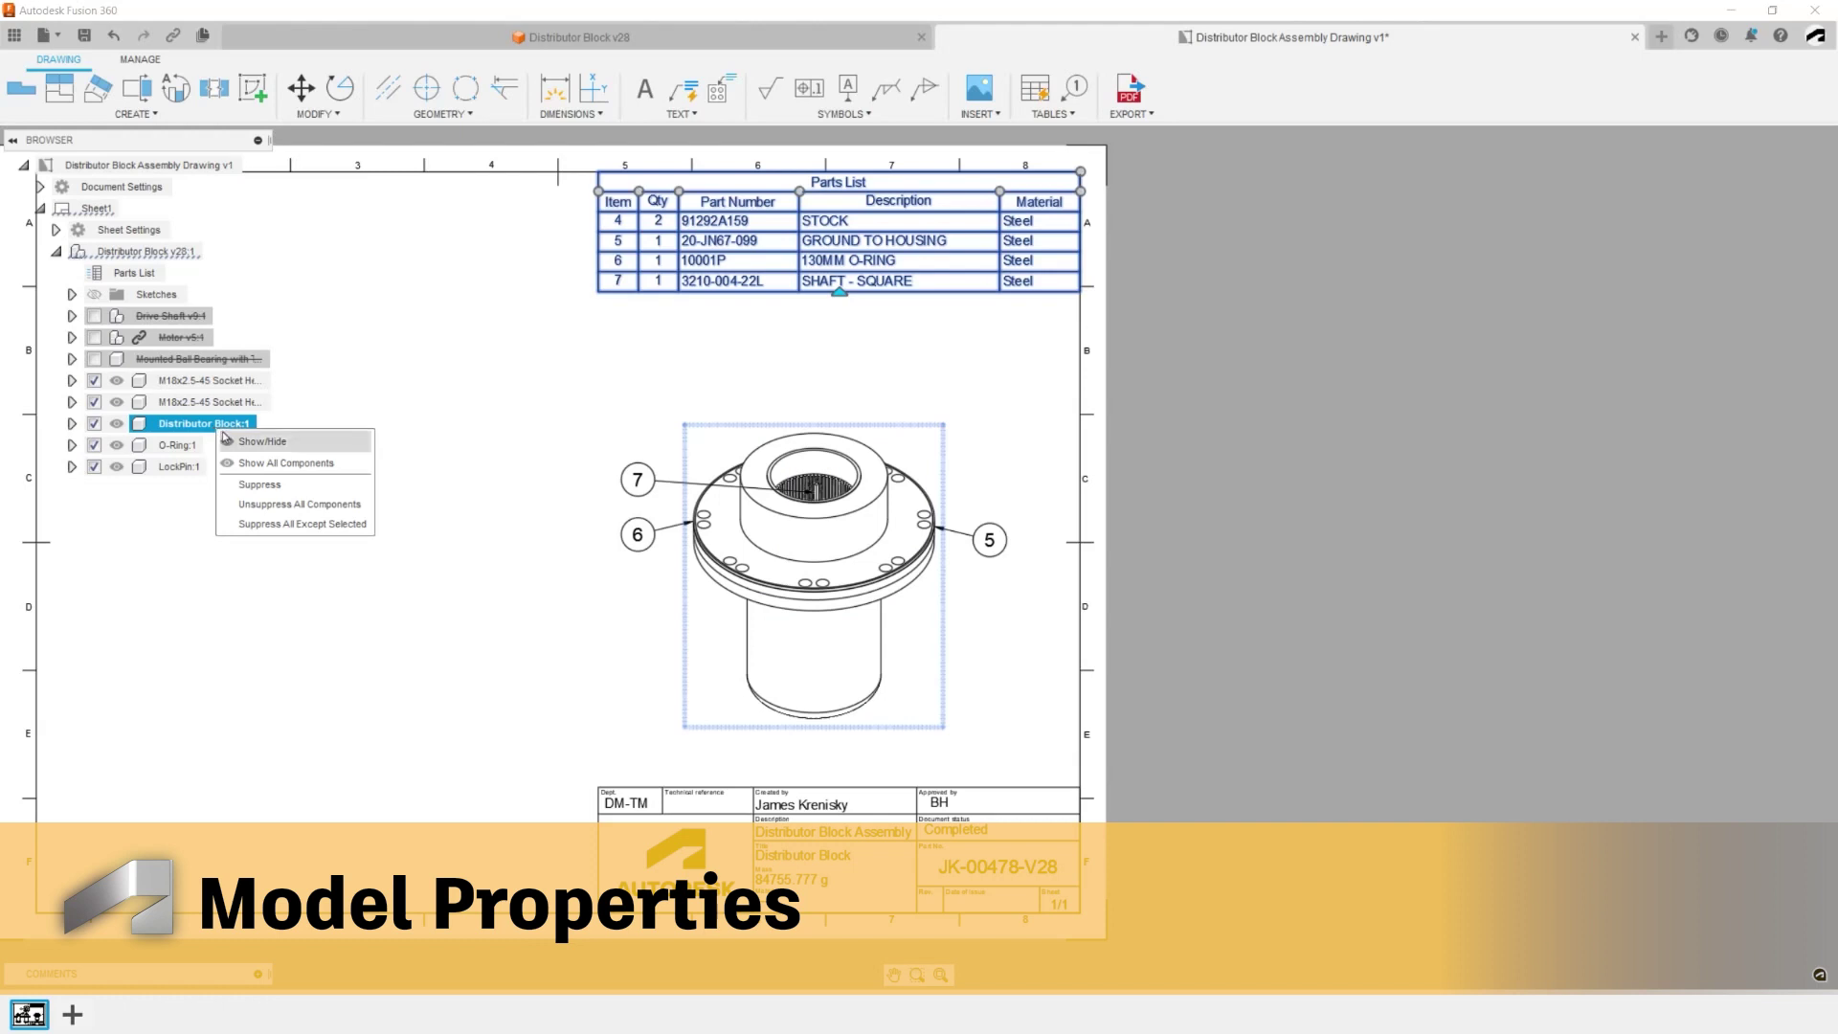
click(262, 524)
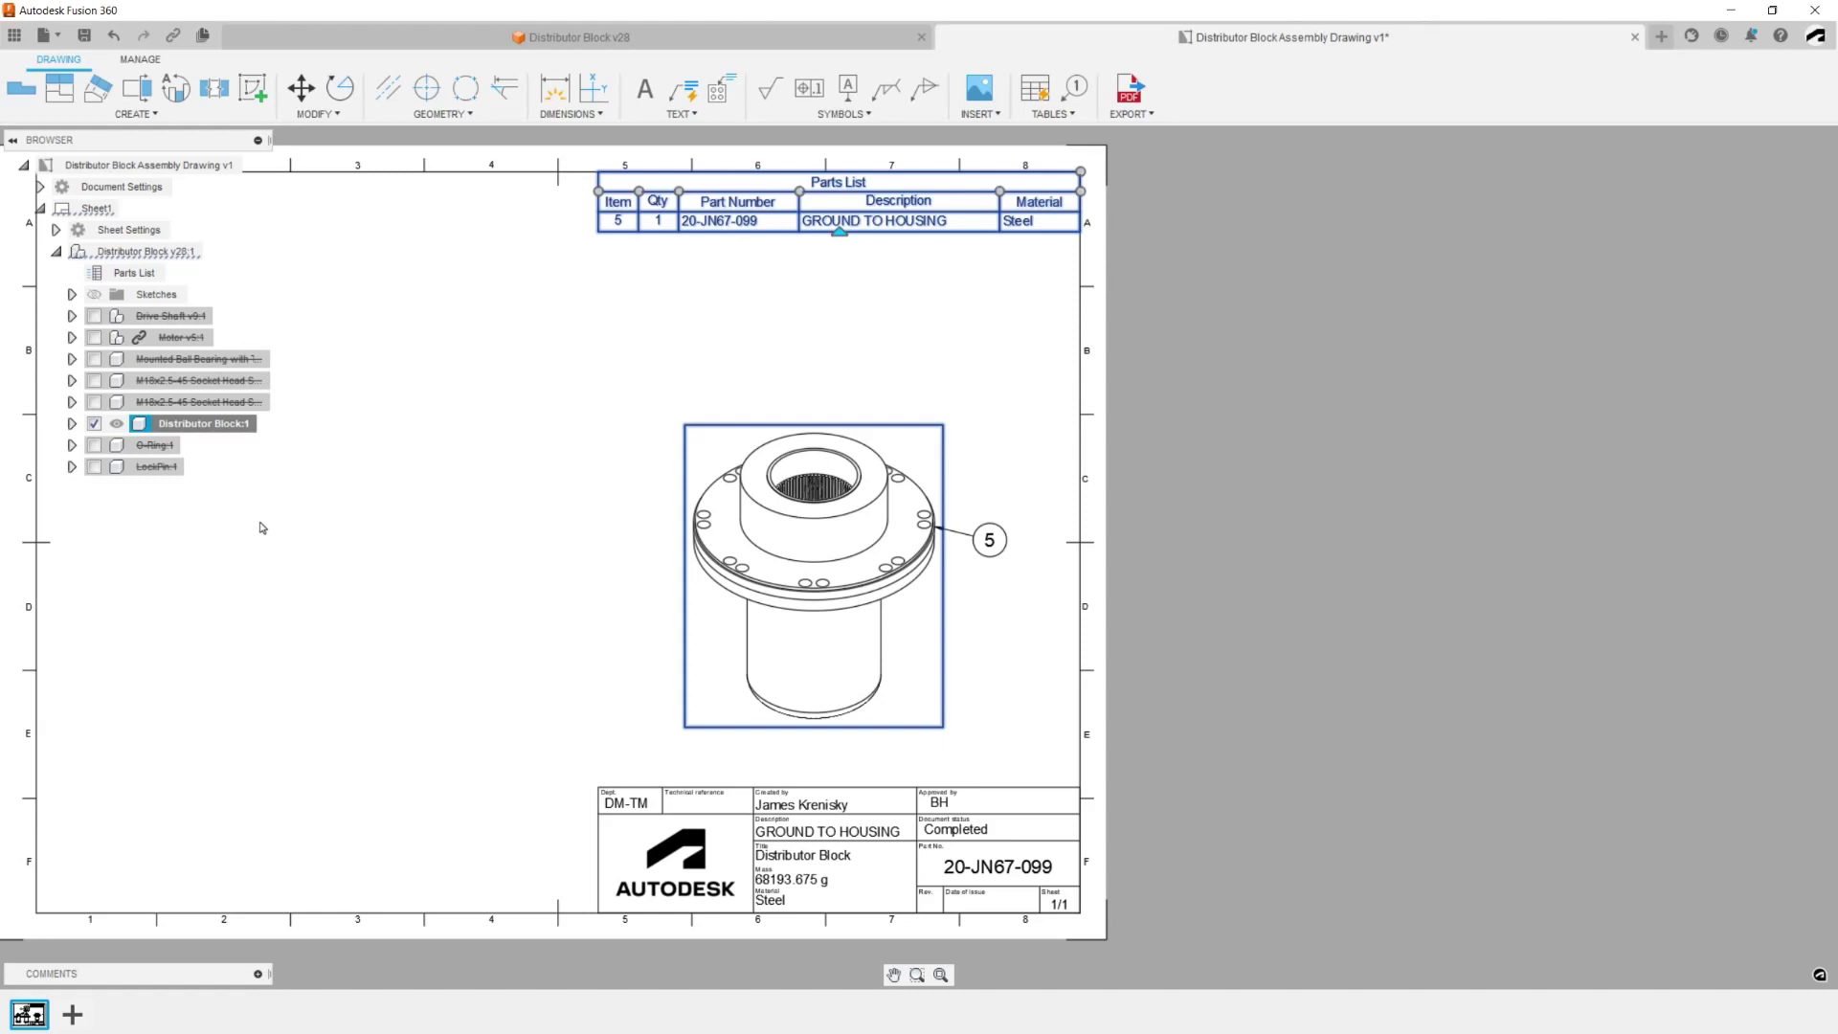
right_click(163, 469)
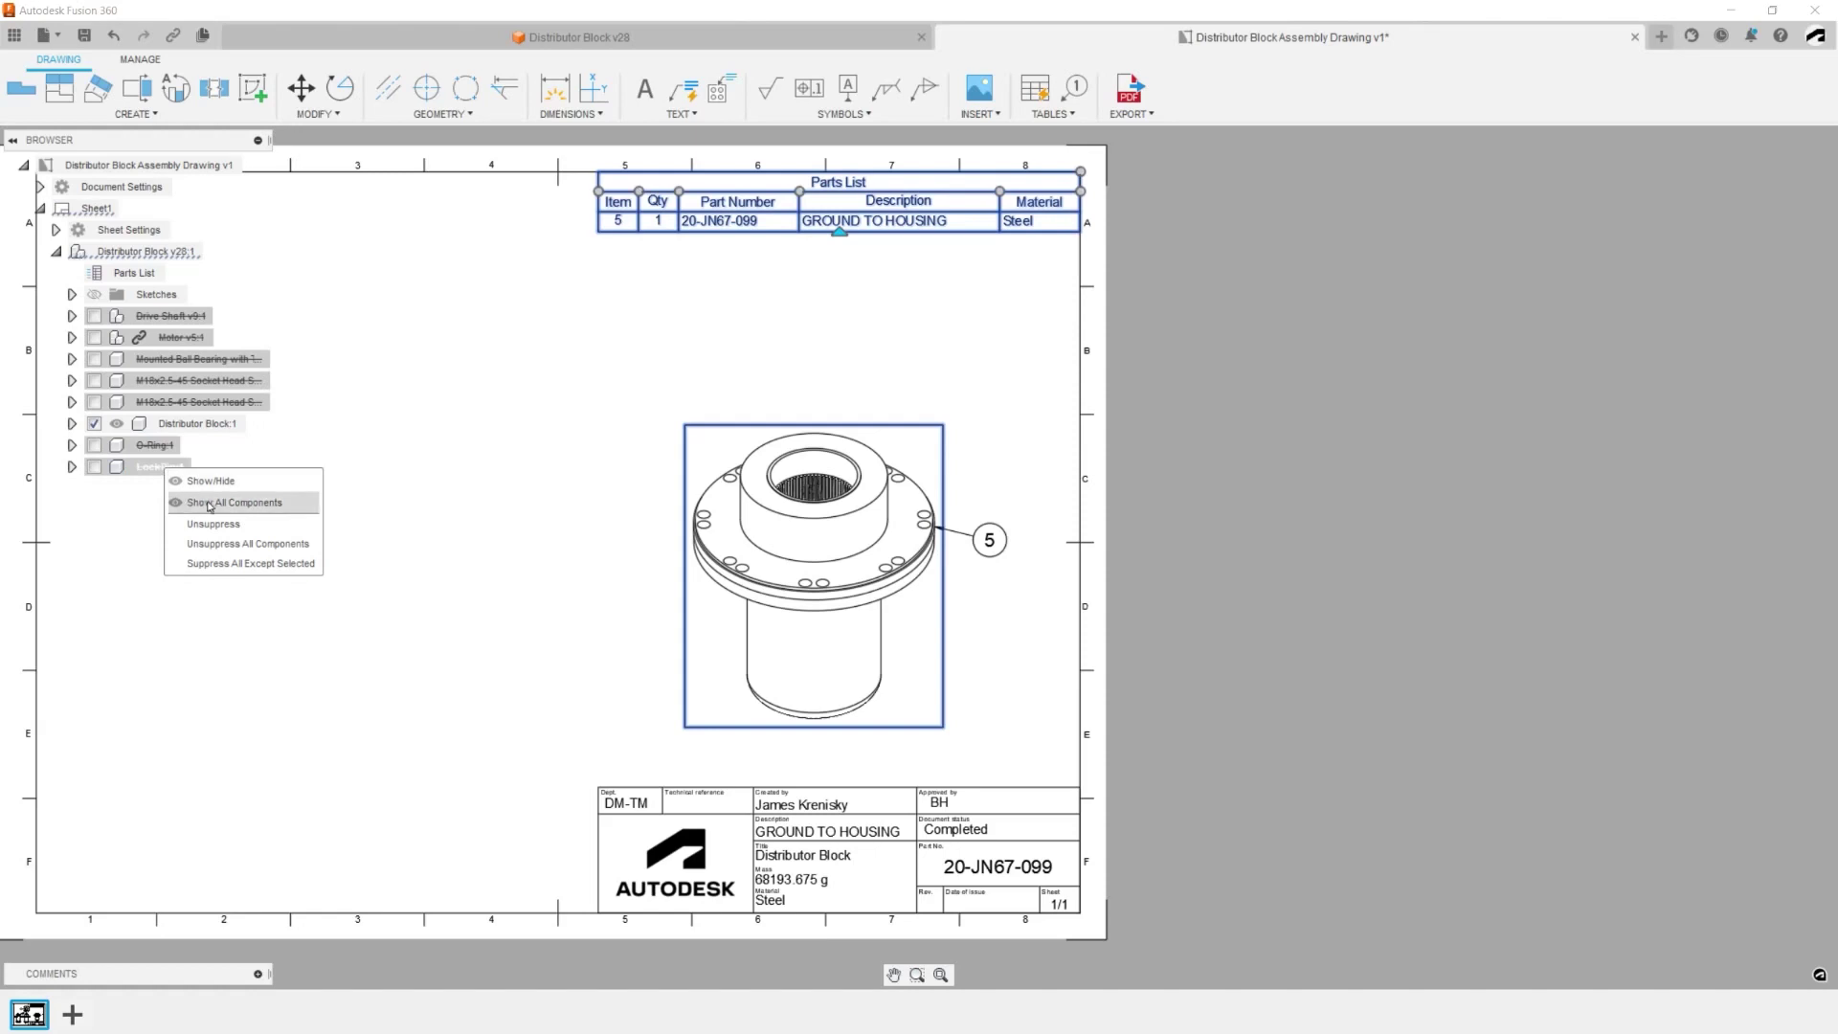
click(223, 564)
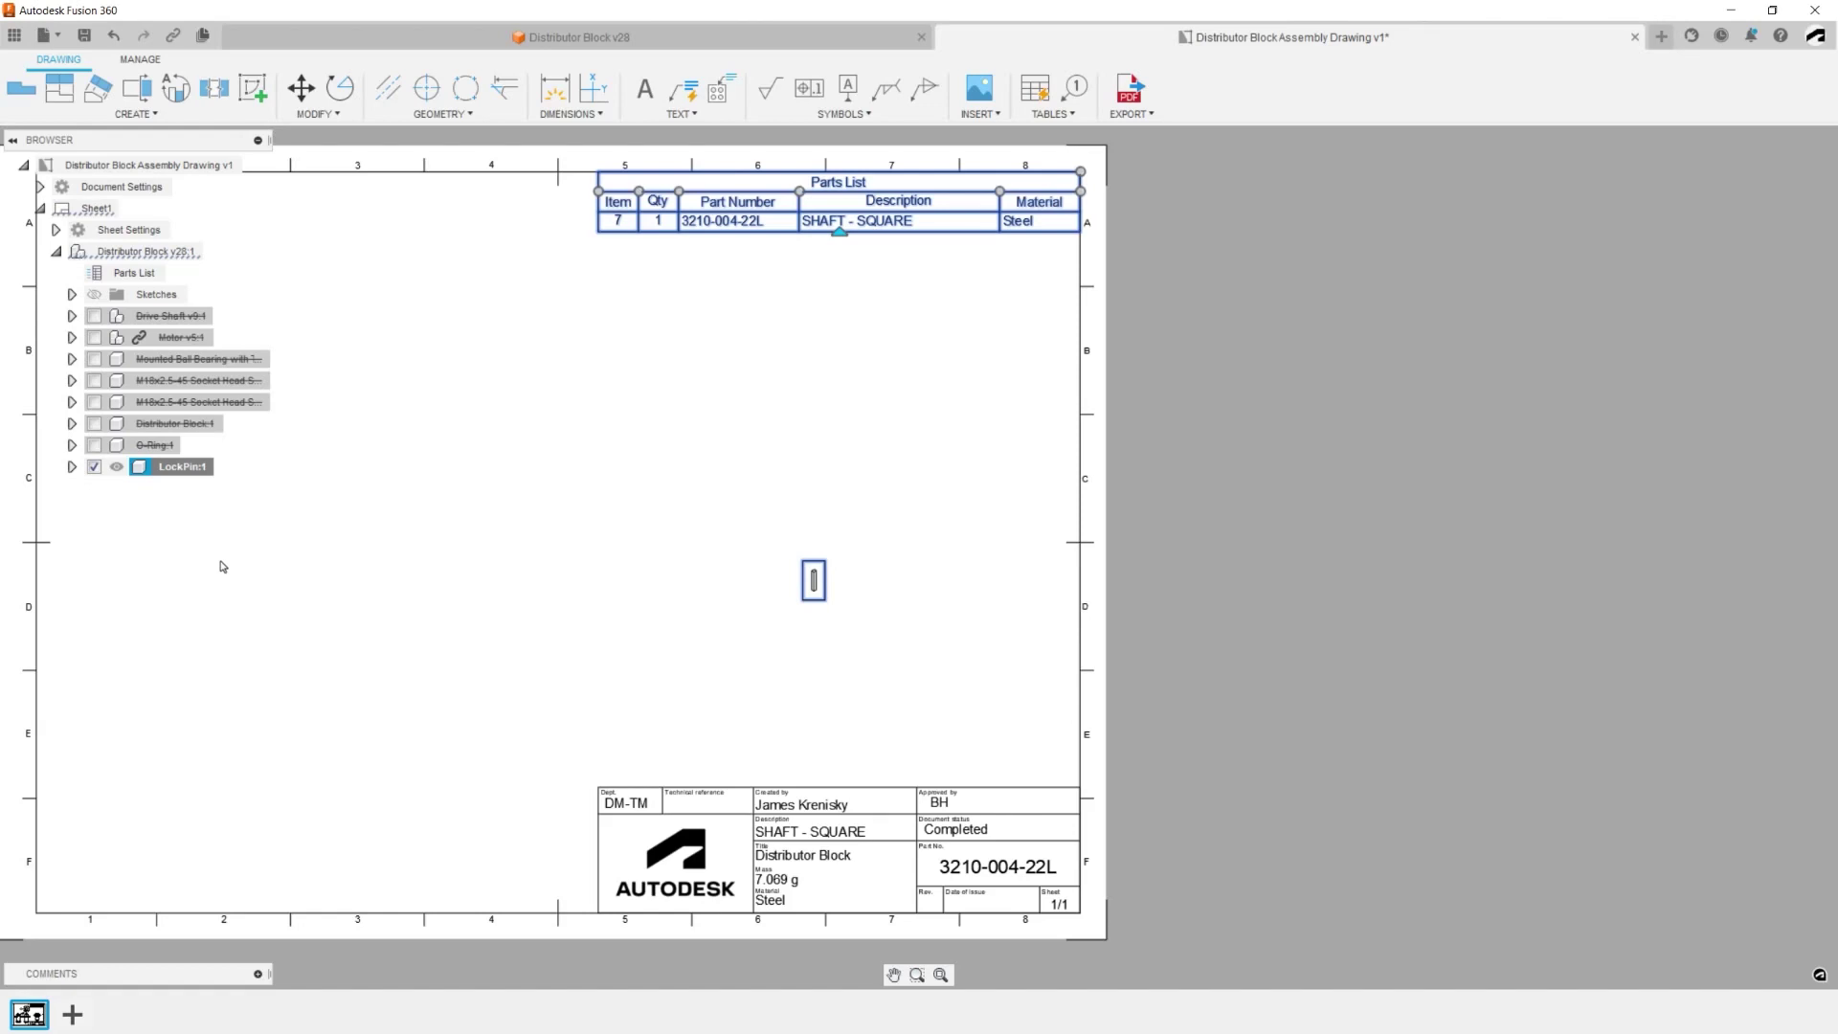
- Unsuppress the O-Ring, Distributor Block and an M18x2.5-45 socket head screw
click(94, 445)
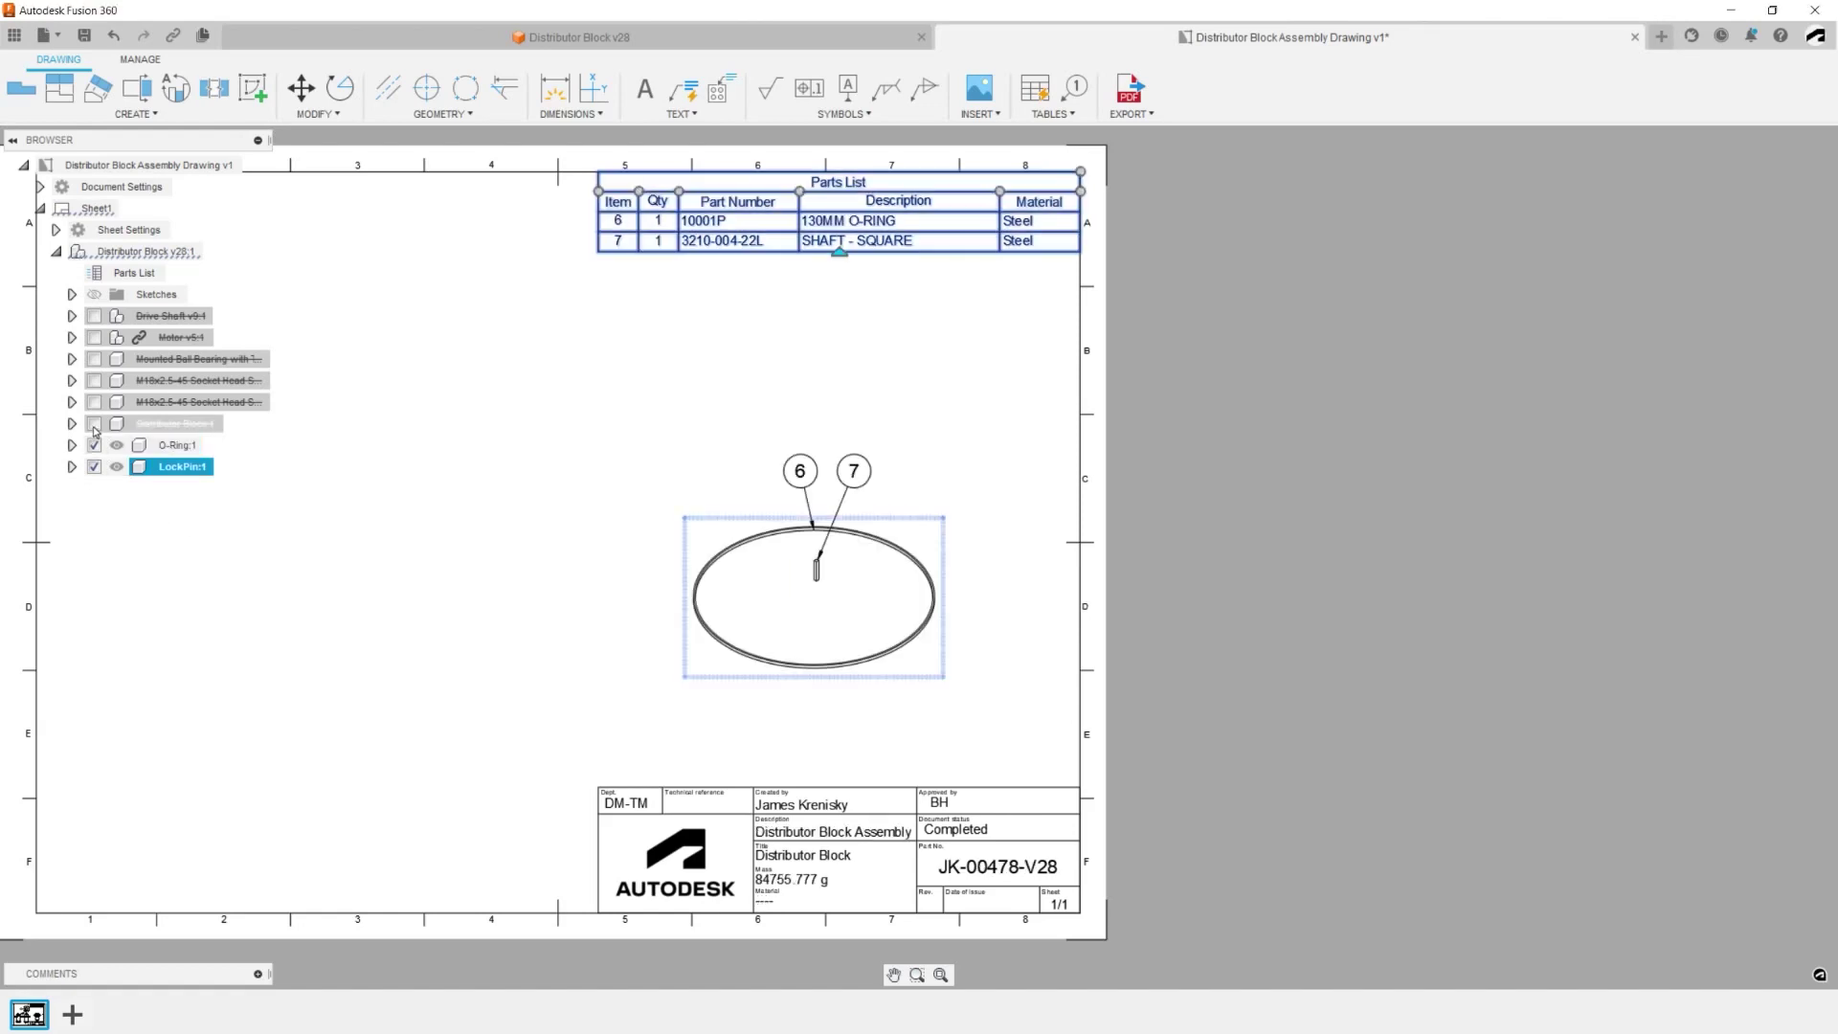
click(93, 423)
click(93, 402)
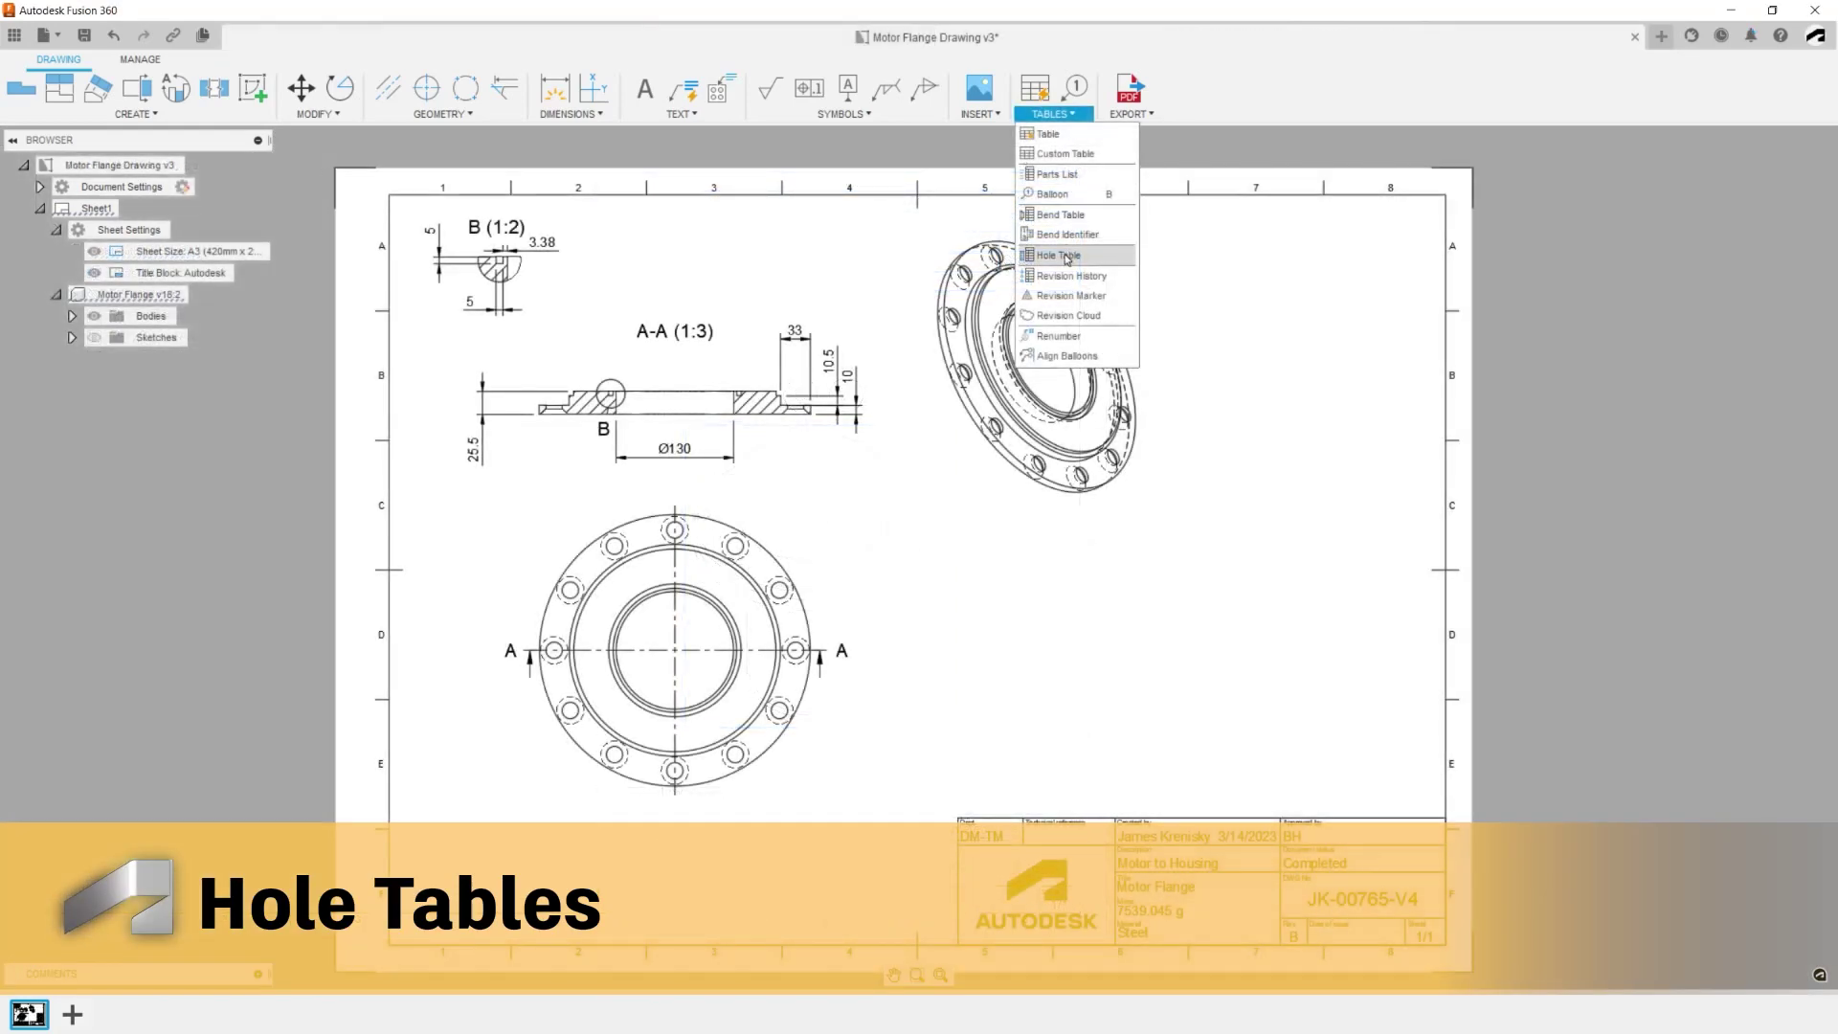
- Insert a hole table from the front view origin with a centre symbol, listing top-down from A1
click(1058, 255)
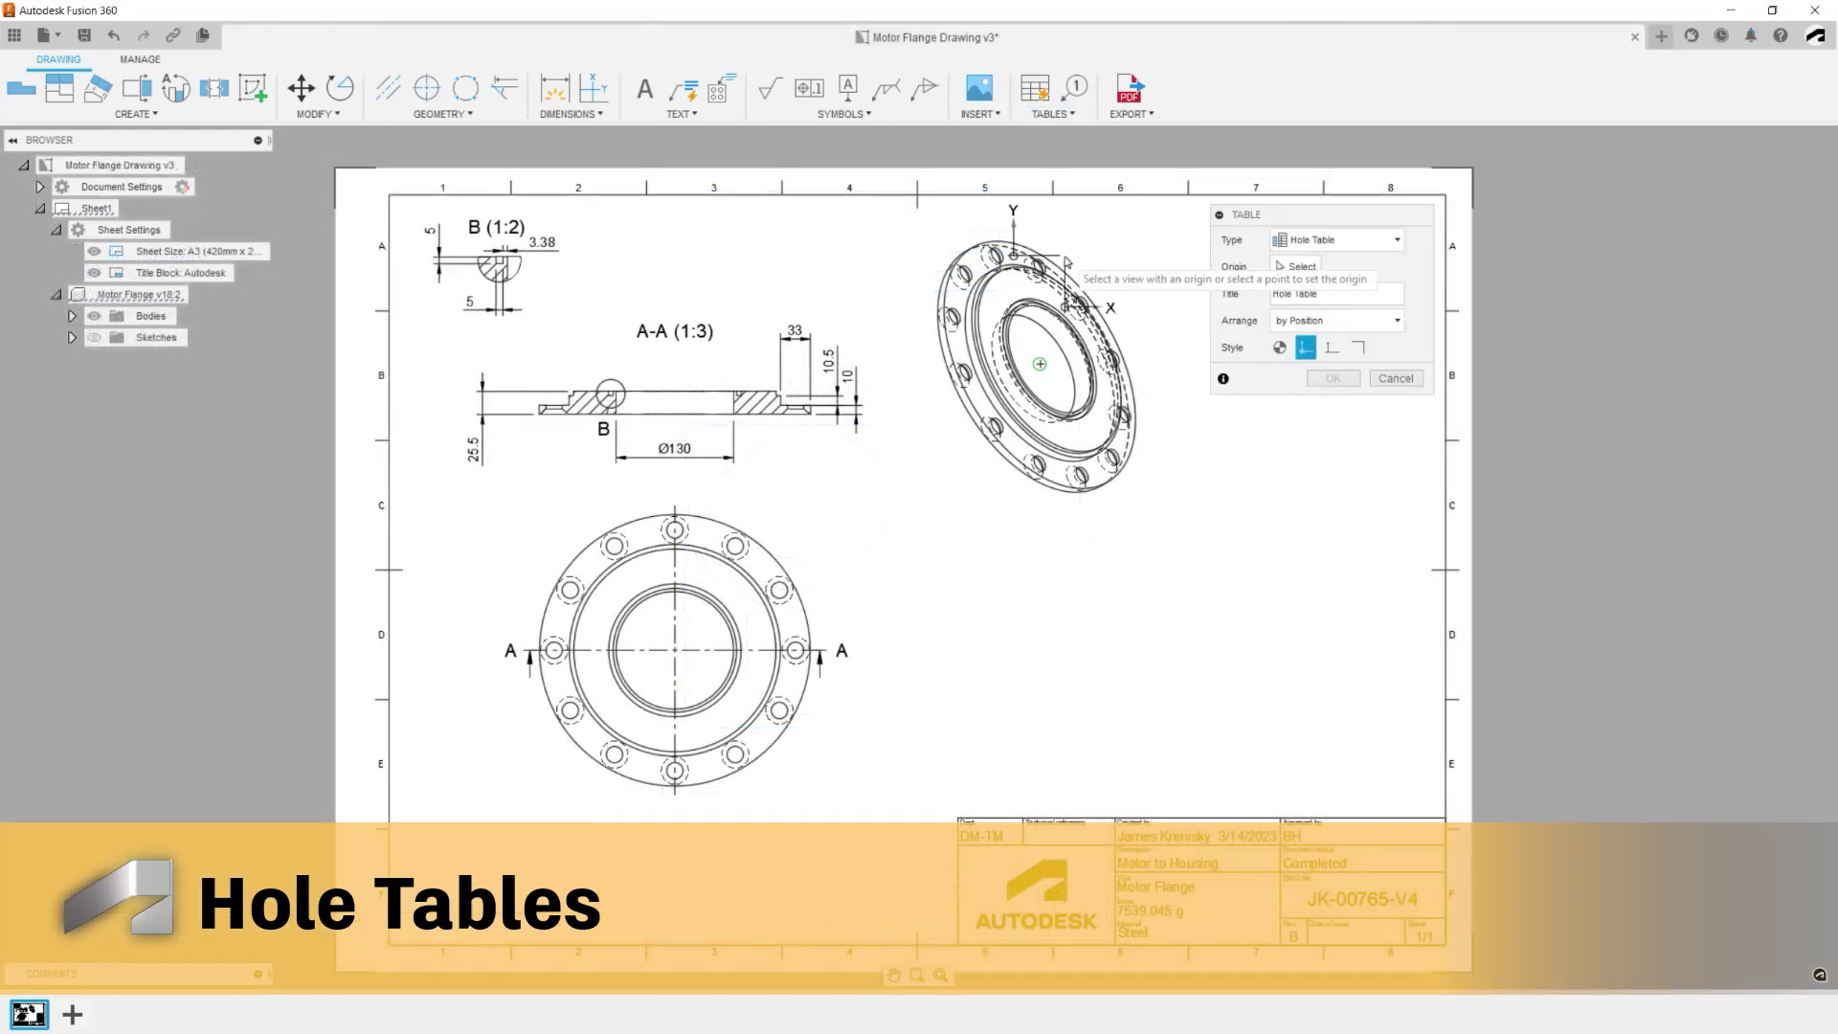
click(676, 651)
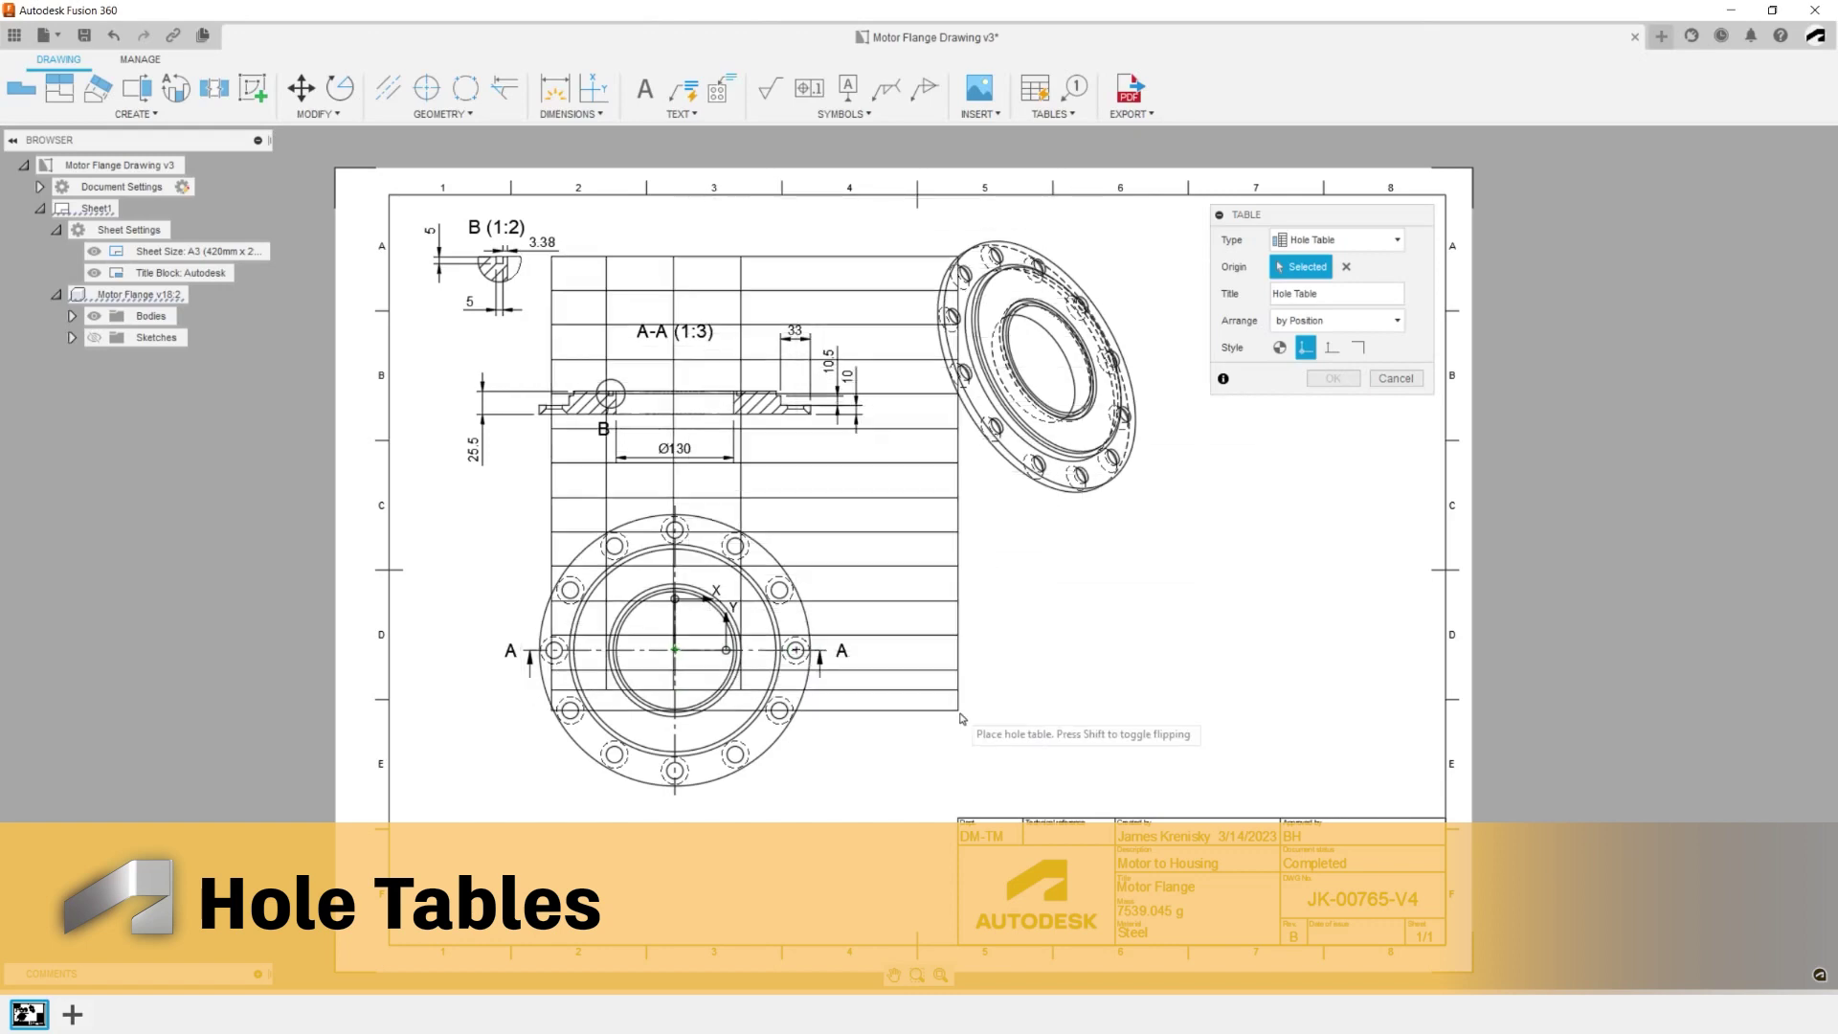
click(1446, 817)
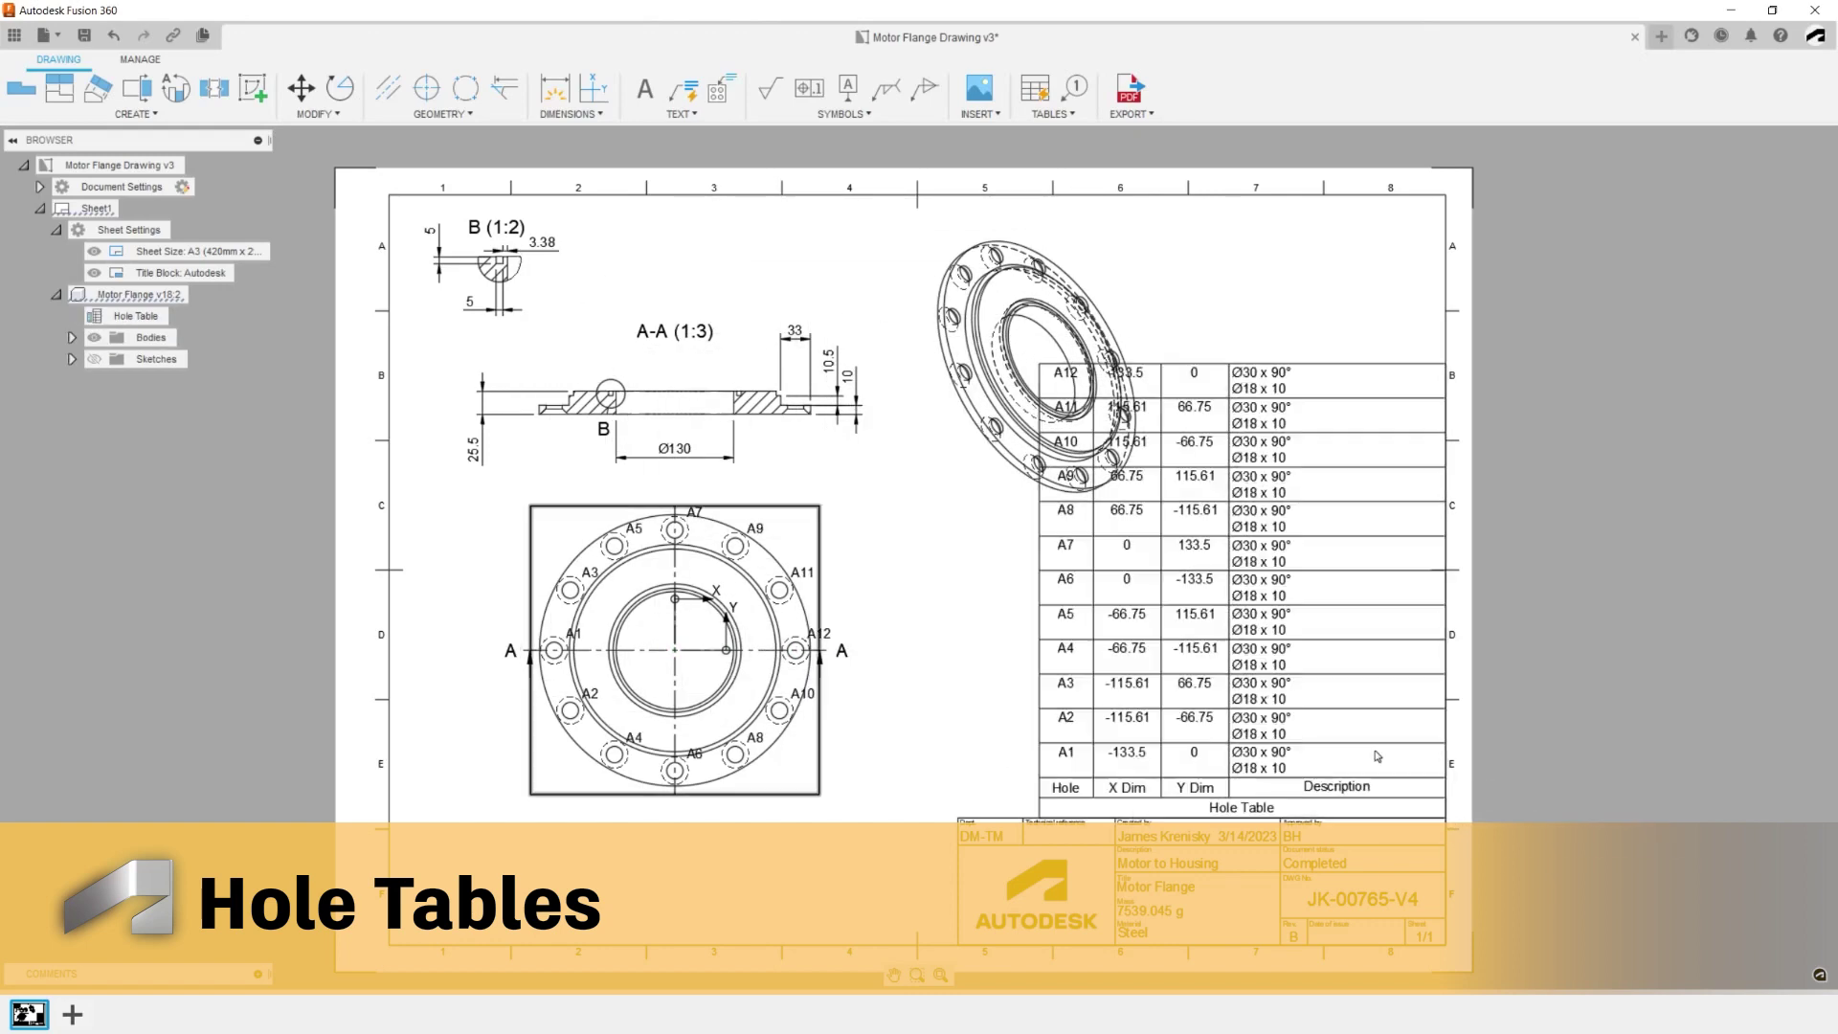
click(1308, 348)
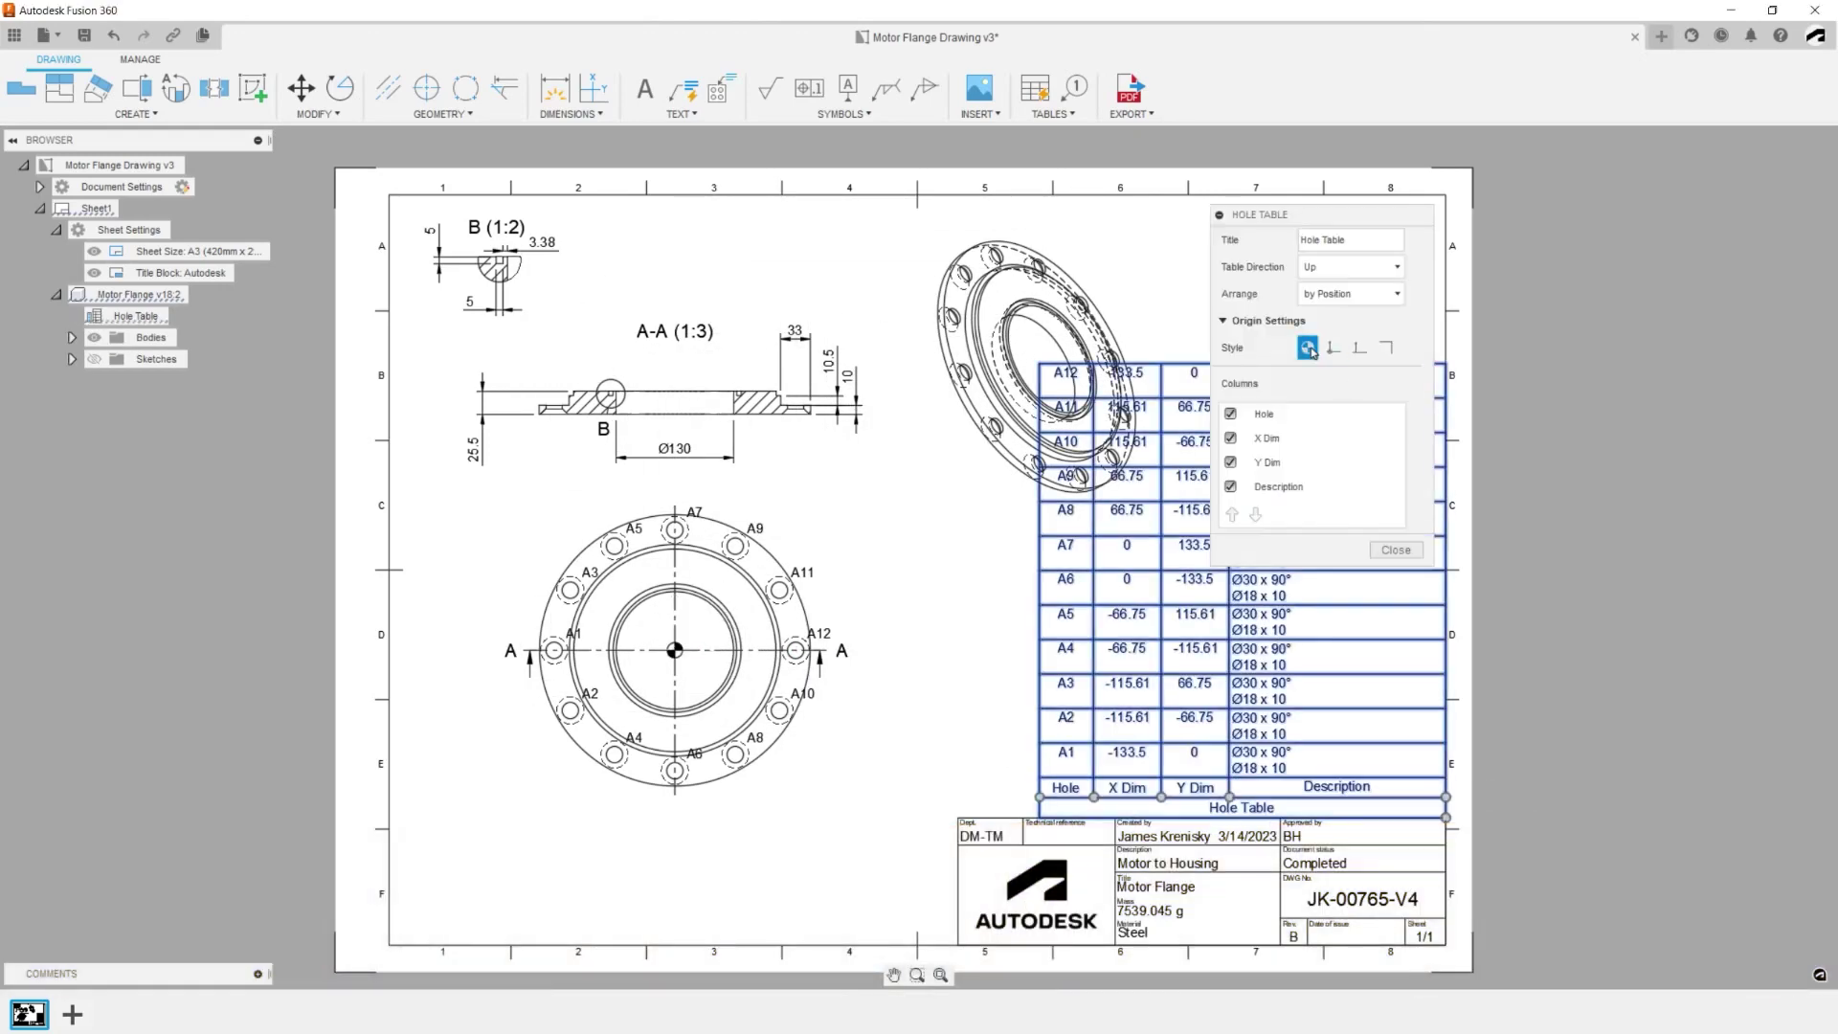
click(1345, 267)
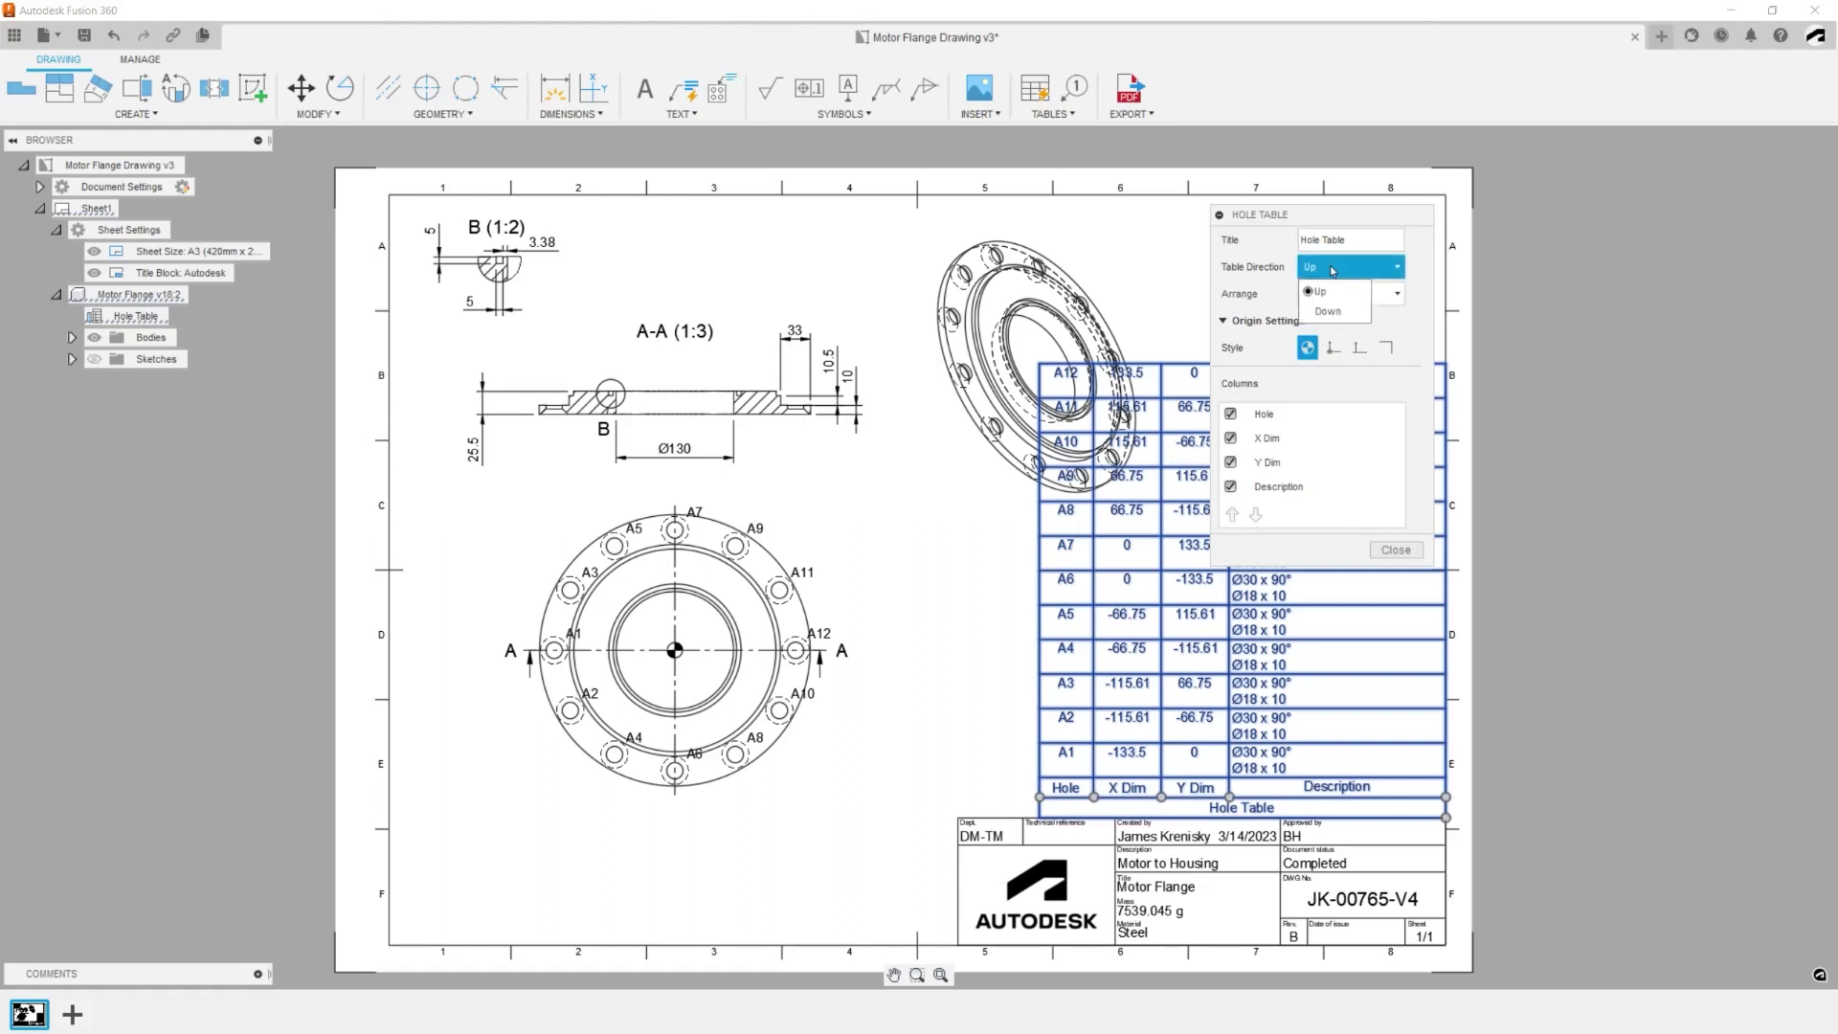
click(1329, 312)
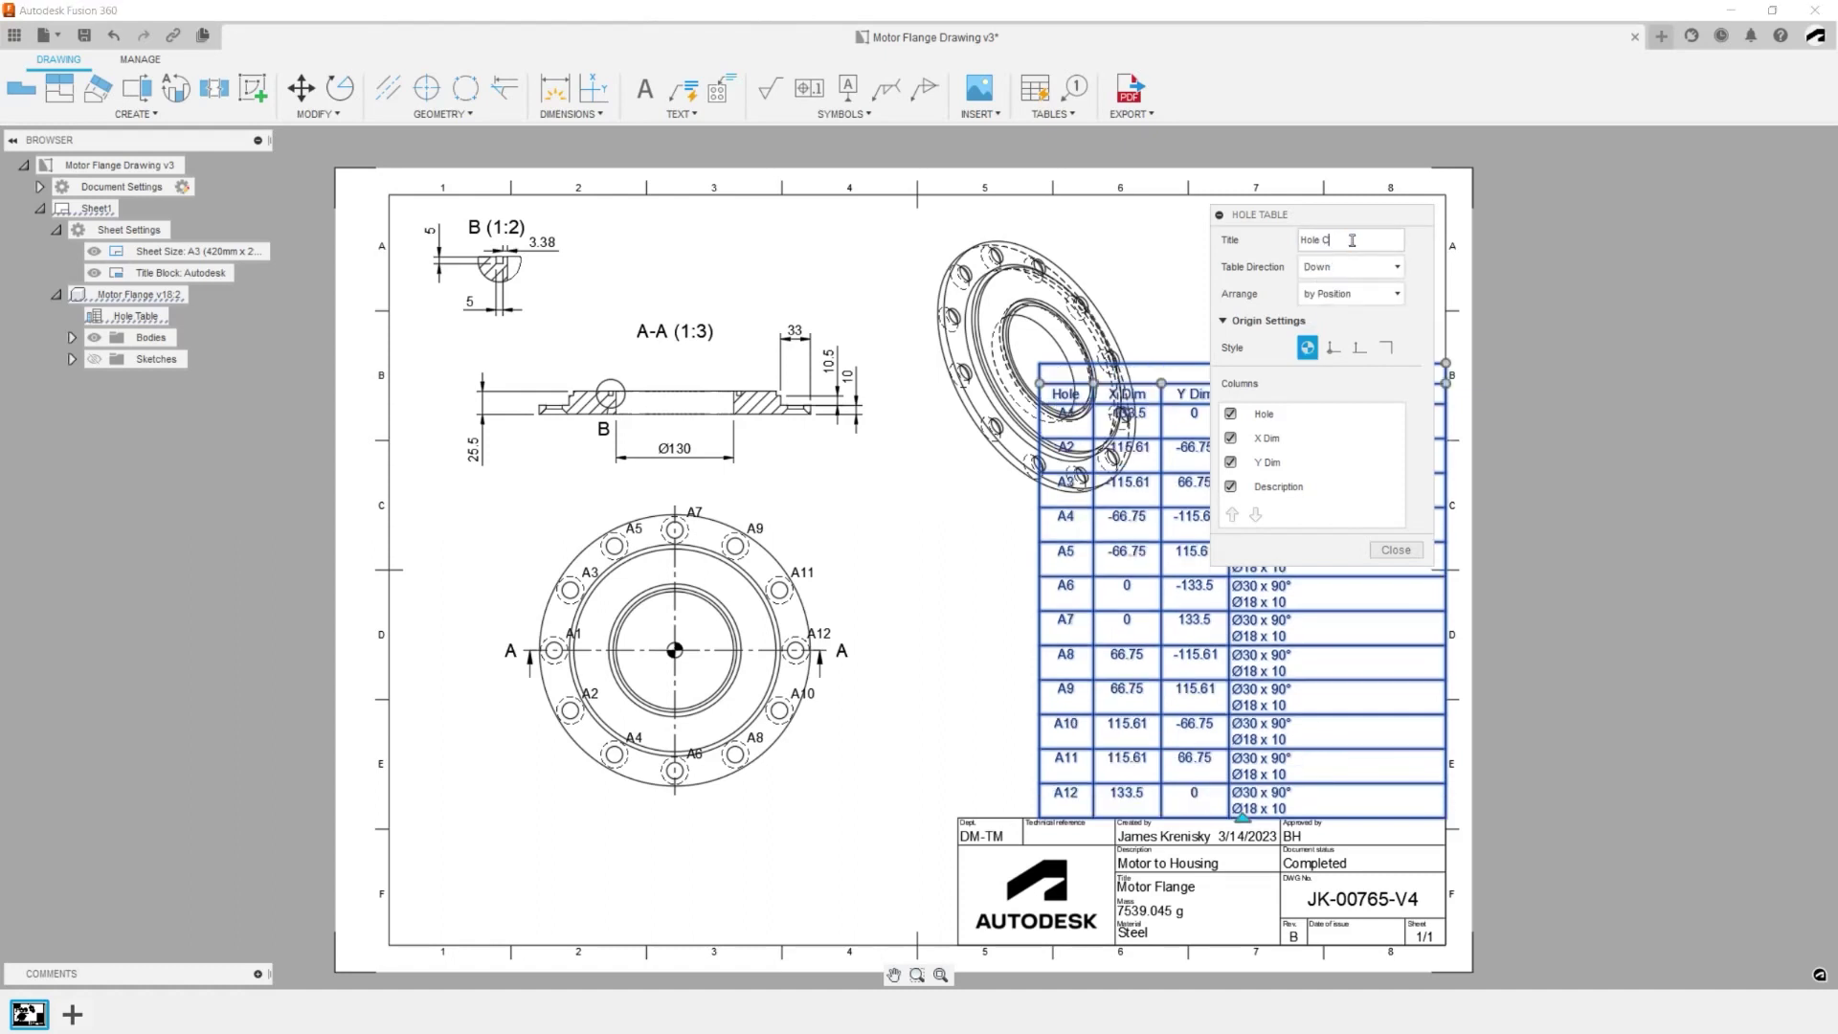
- Drop the Description column, move the chart lower left, and add the 12x Ø30 x 90° Ø18 x 10 note to A9
click(1232, 488)
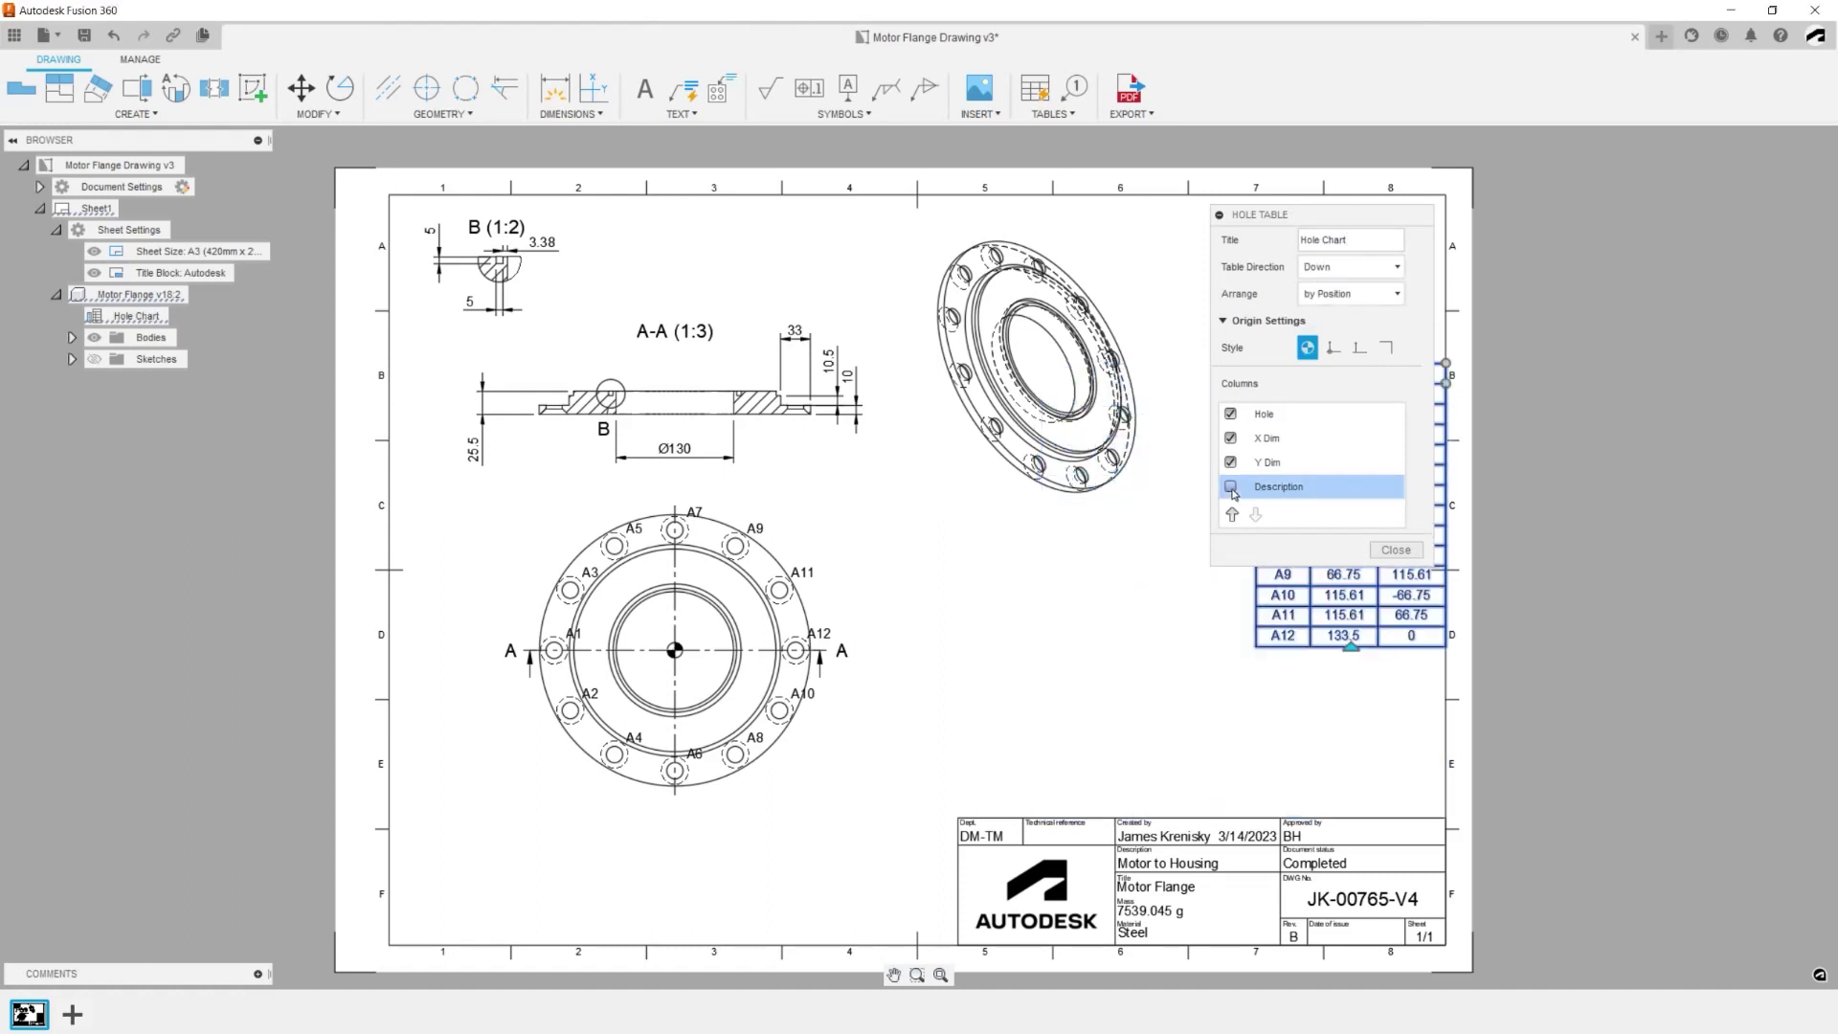
click(1396, 551)
drag(1387, 546, 1371, 716)
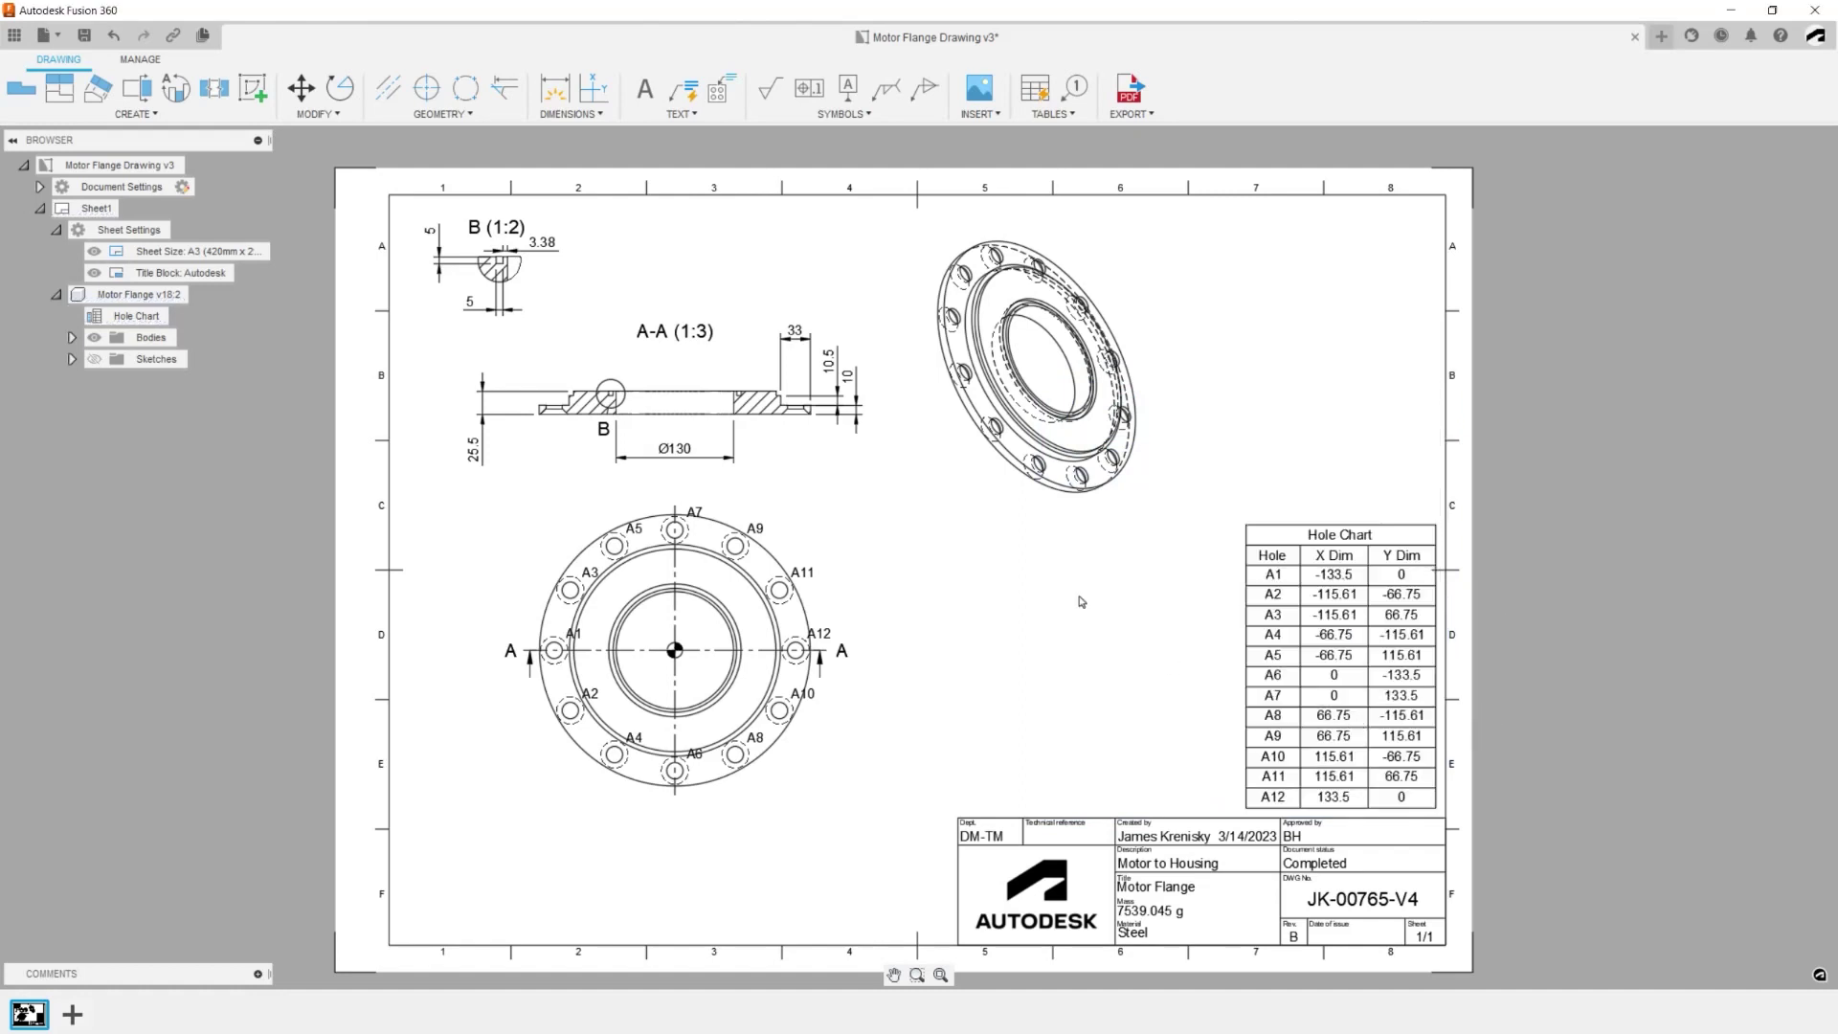
click(683, 89)
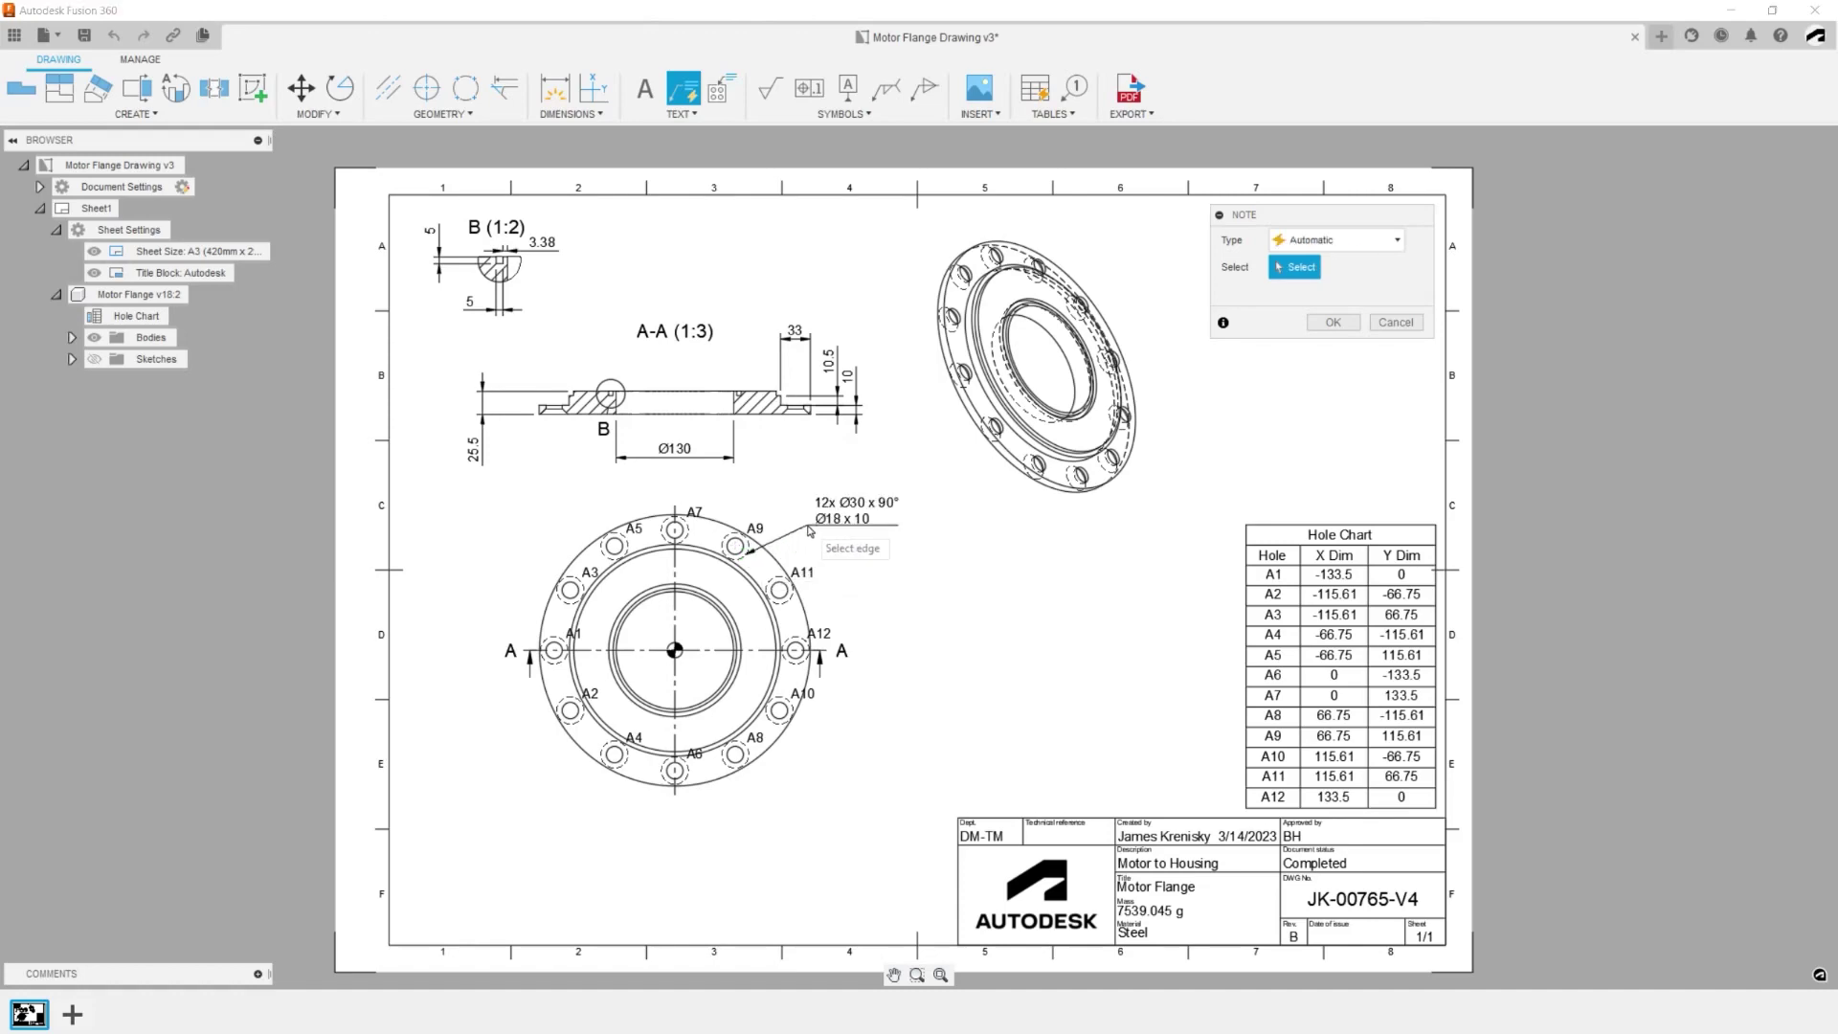
click(1351, 326)
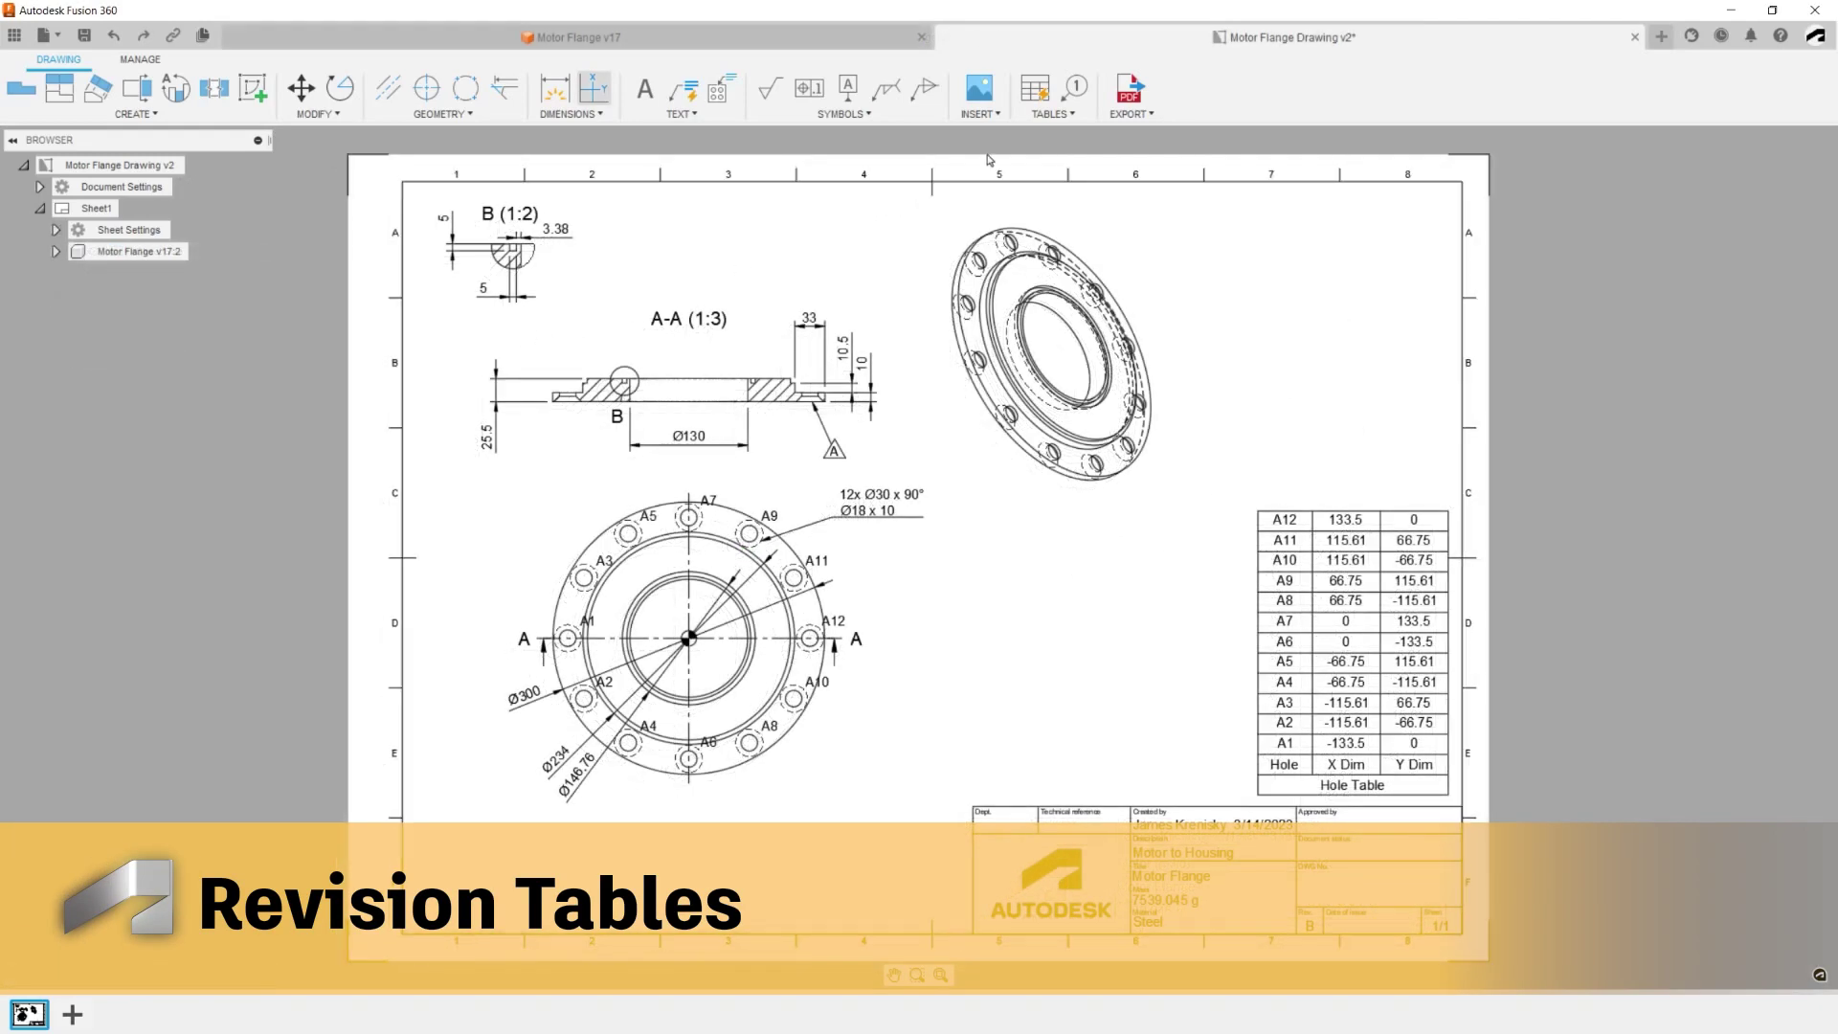
- Place a revision history table at lower left with revision B described as 'Detail B Added'
click(1053, 113)
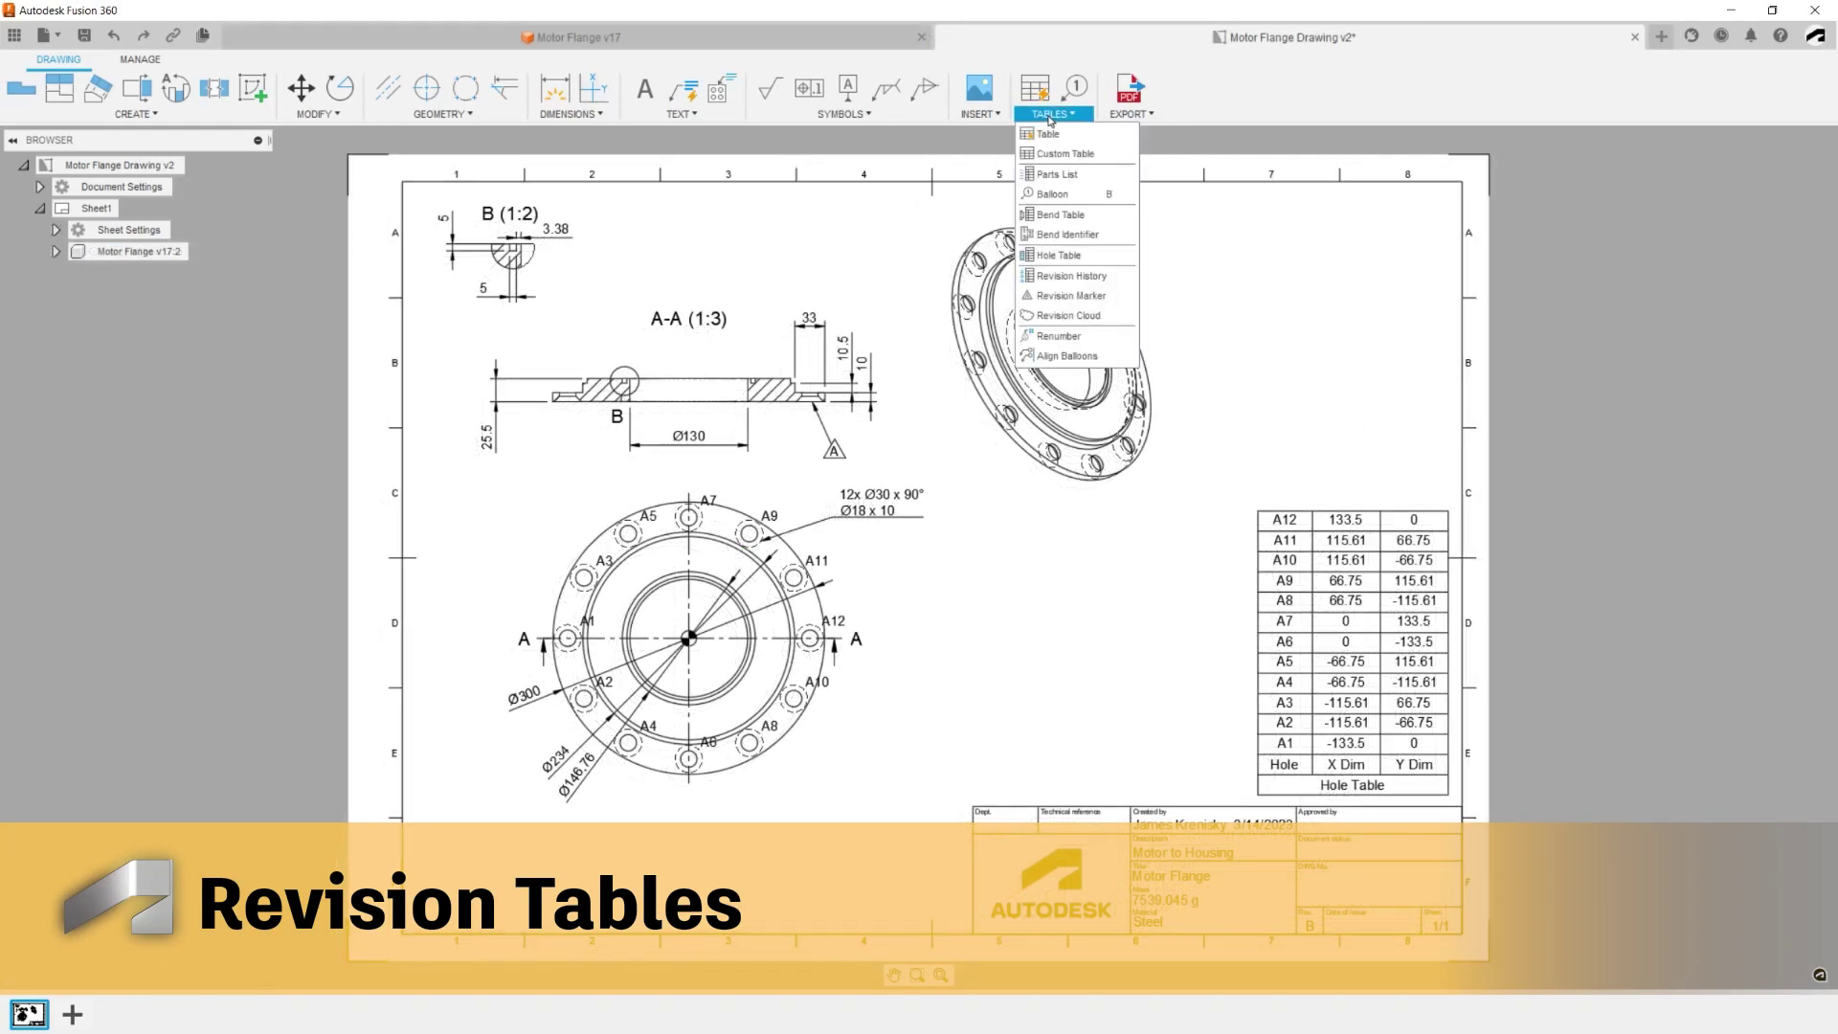
click(1067, 276)
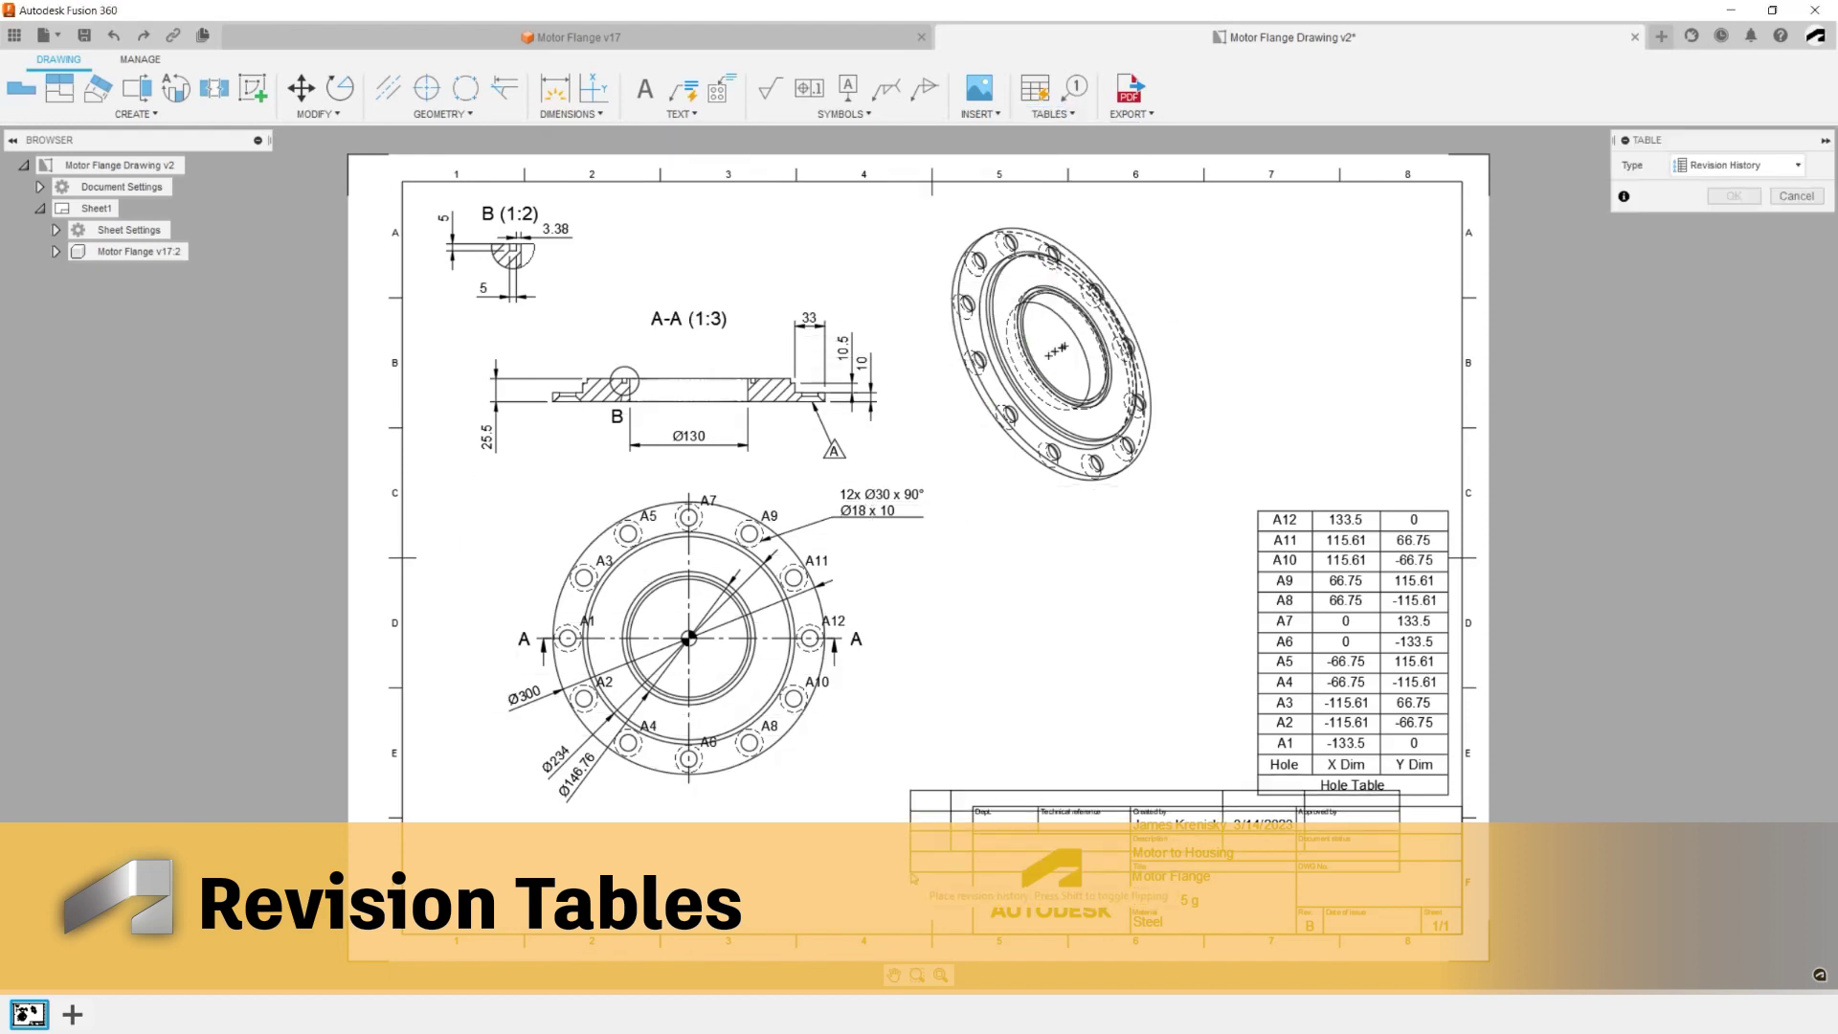
click(909, 860)
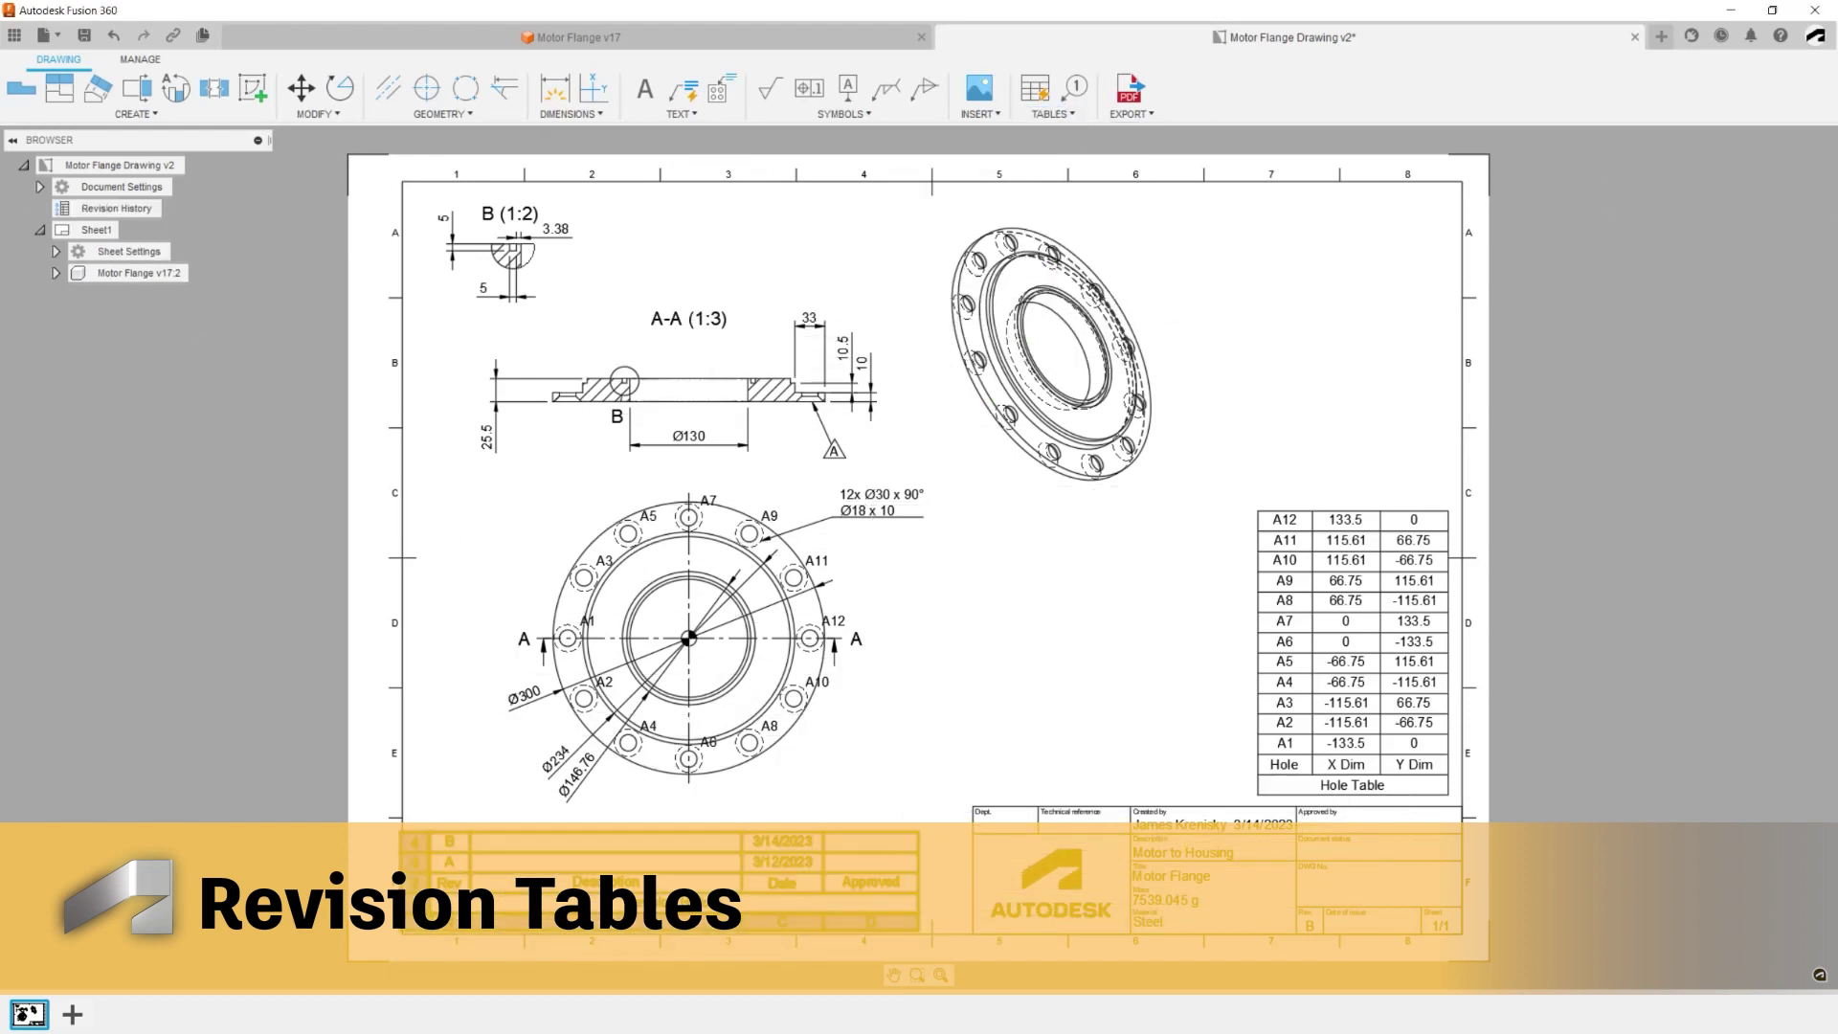
double_click(539, 848)
double_click(539, 846)
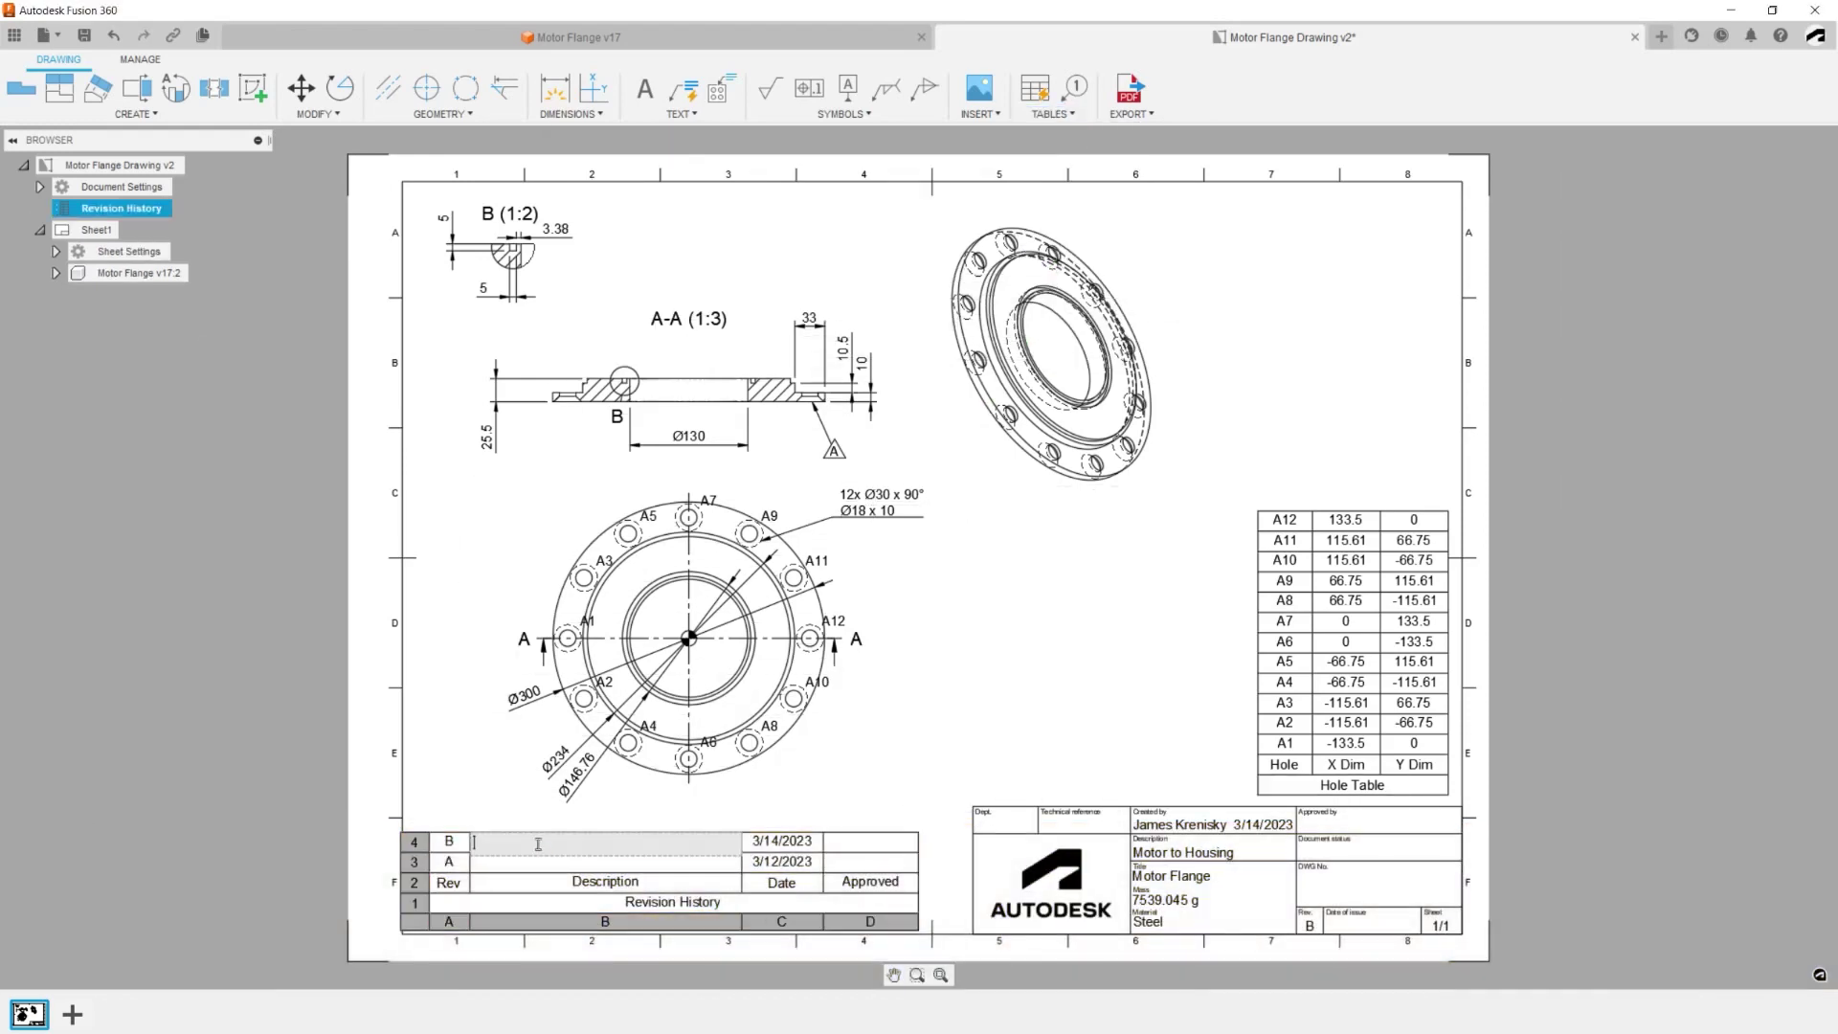
click(488, 791)
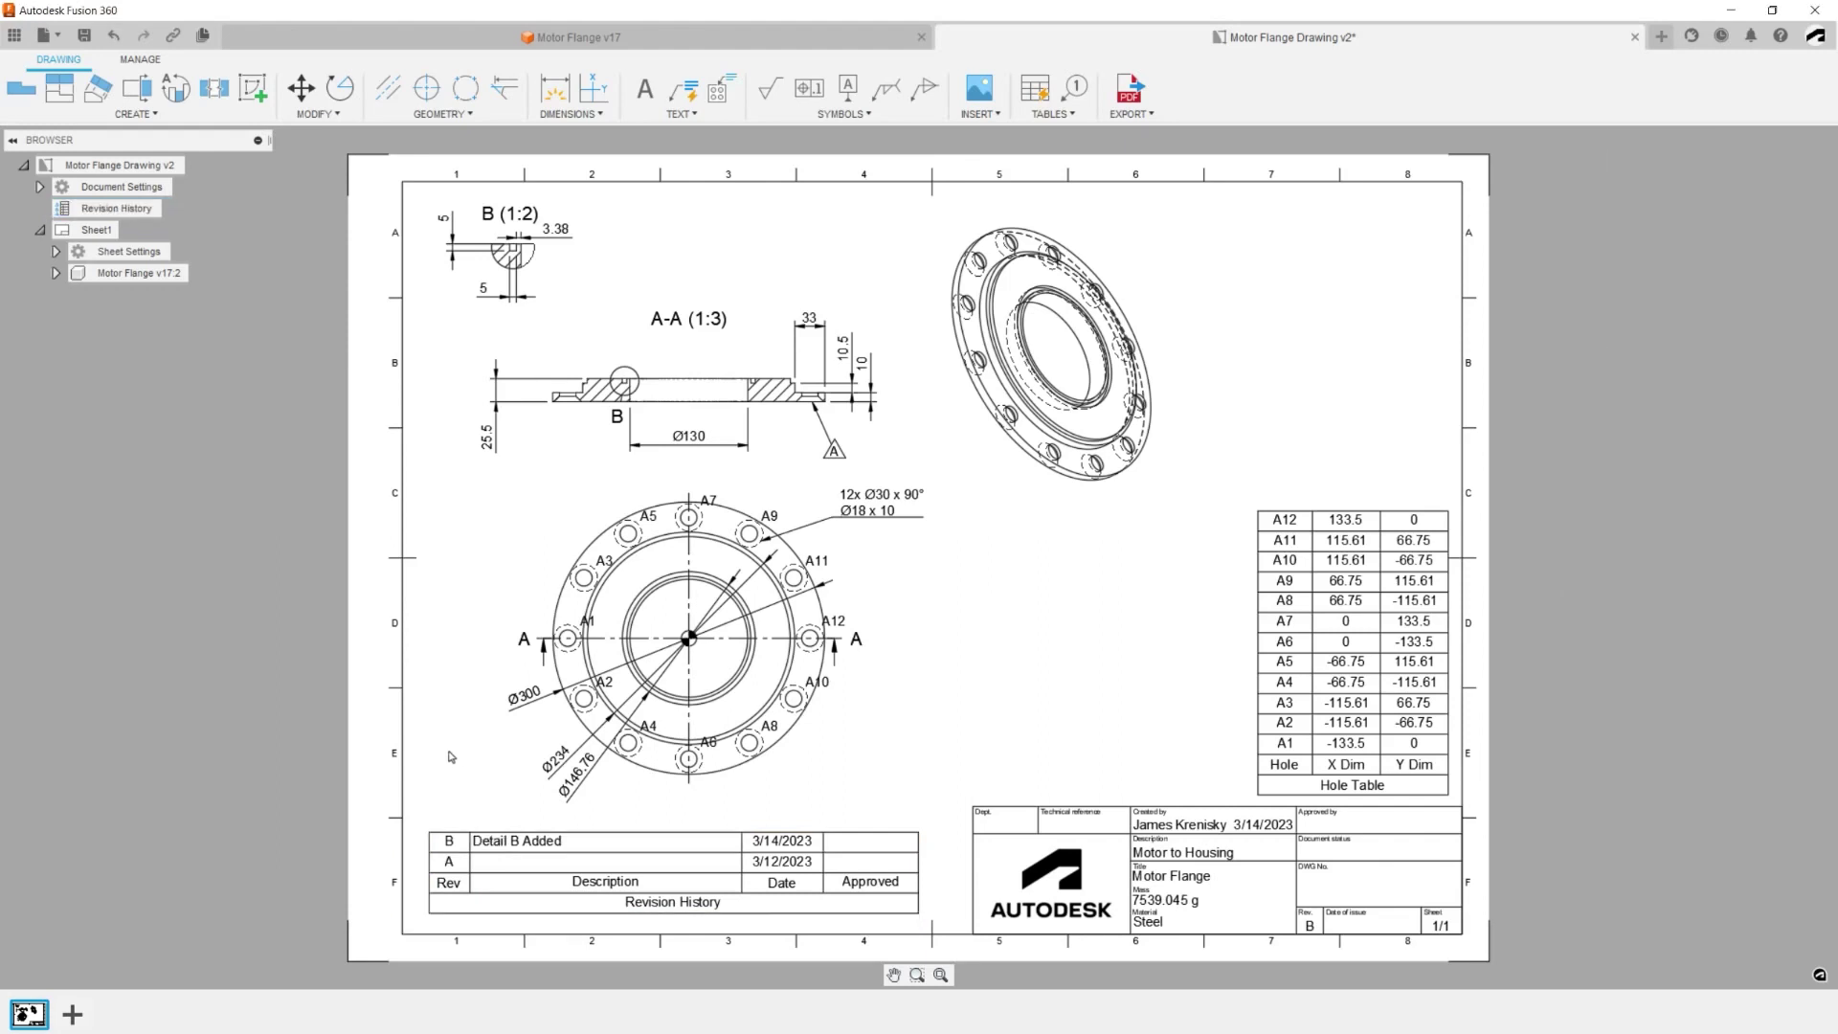
- Draw a revision cloud around Detail B
click(1053, 114)
click(1068, 315)
click(434, 320)
click(599, 322)
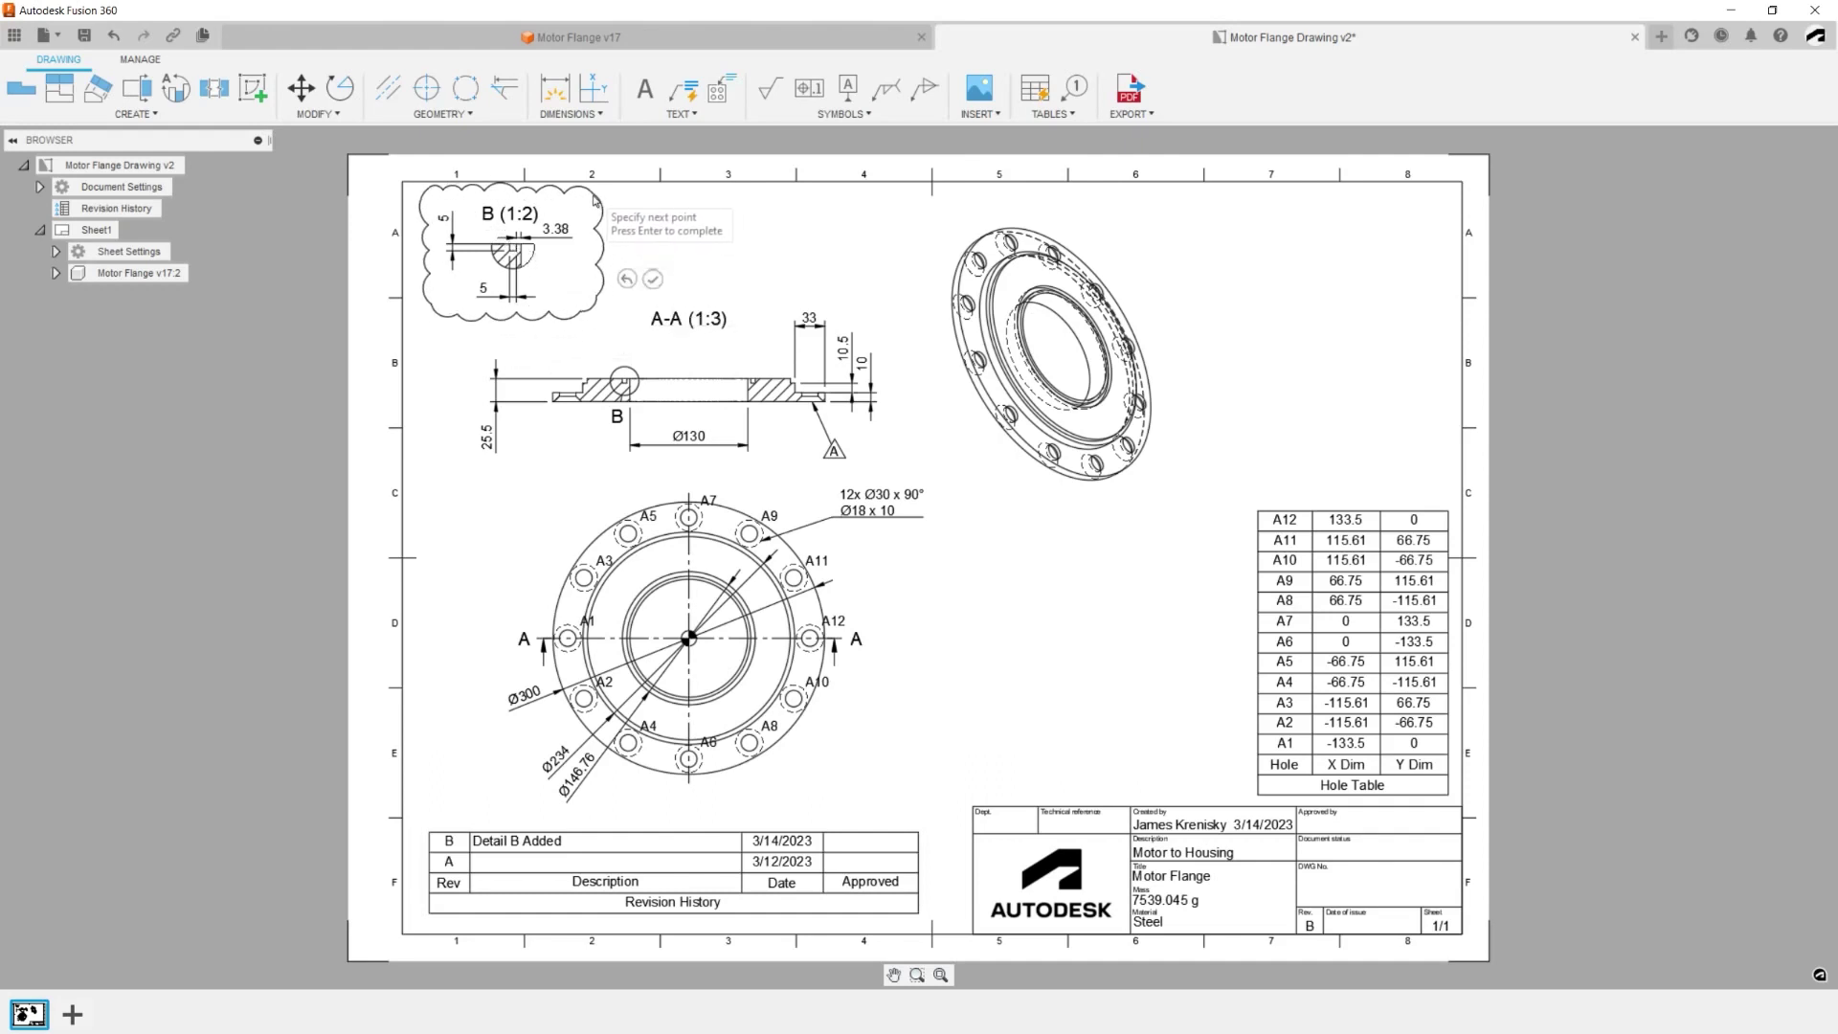
key(Return)
- Place revision marker B beside the cloud
click(1039, 114)
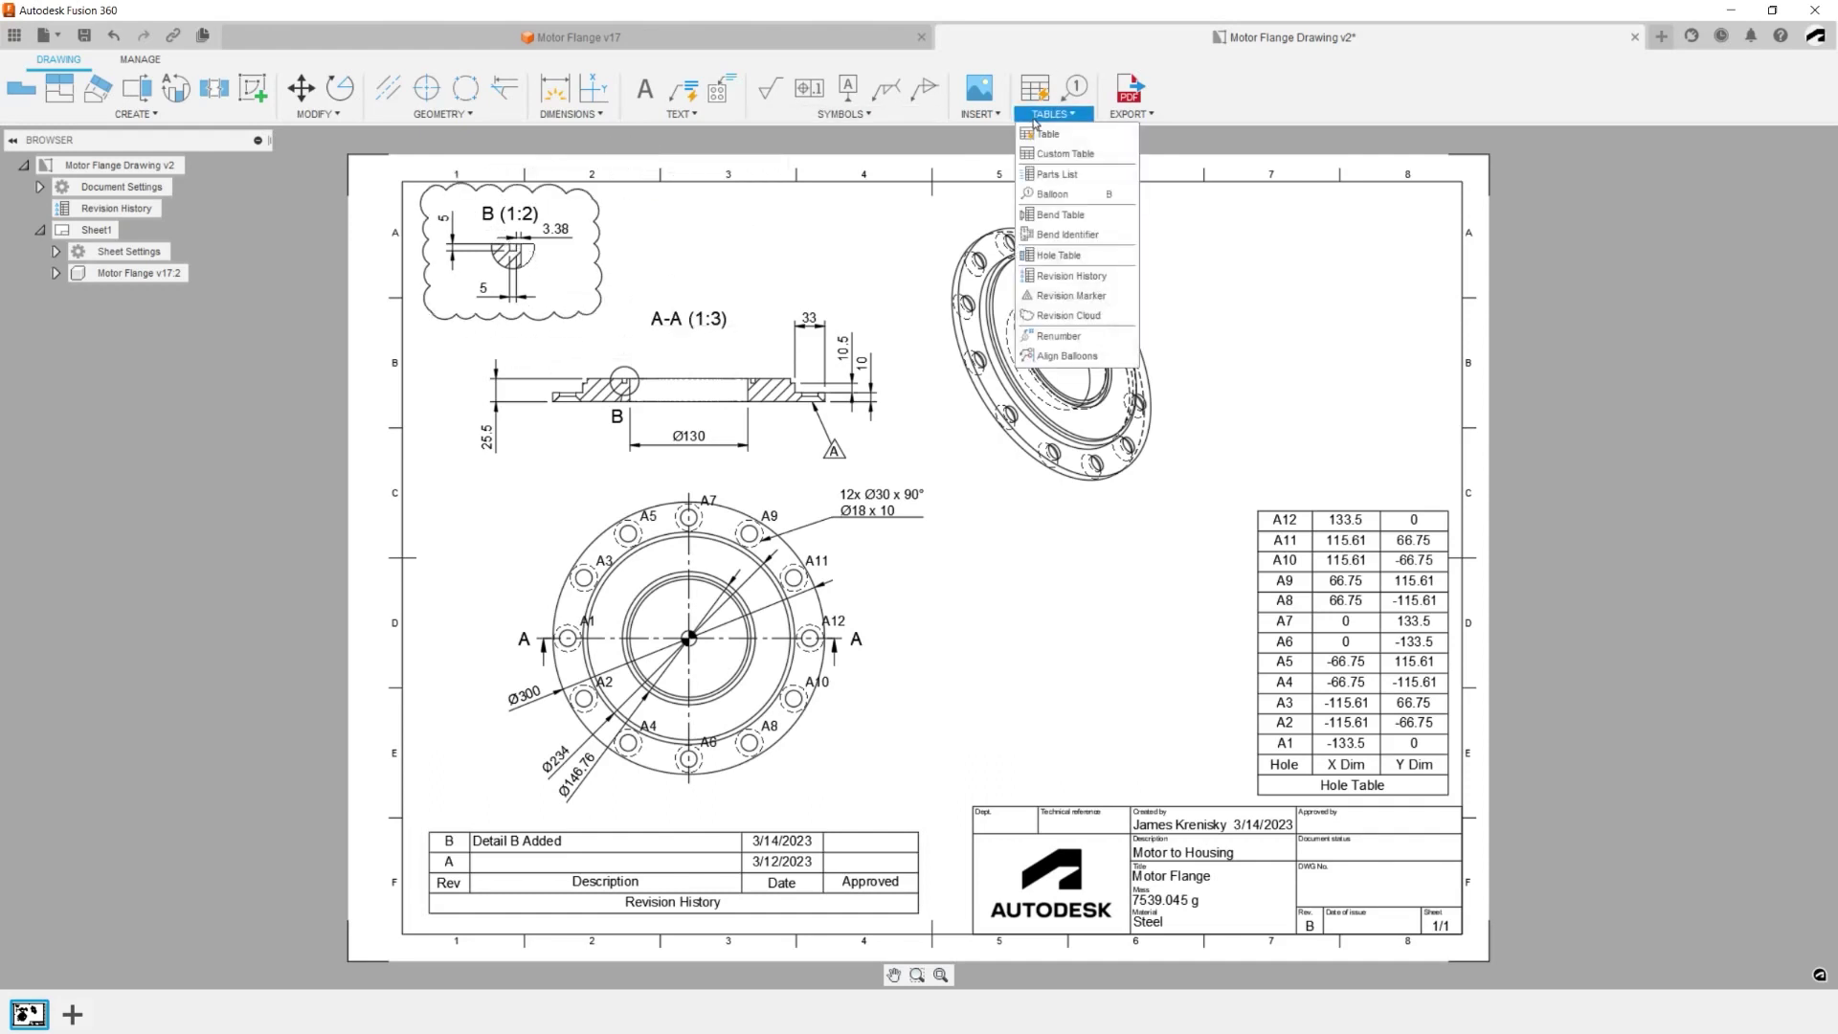
click(1070, 295)
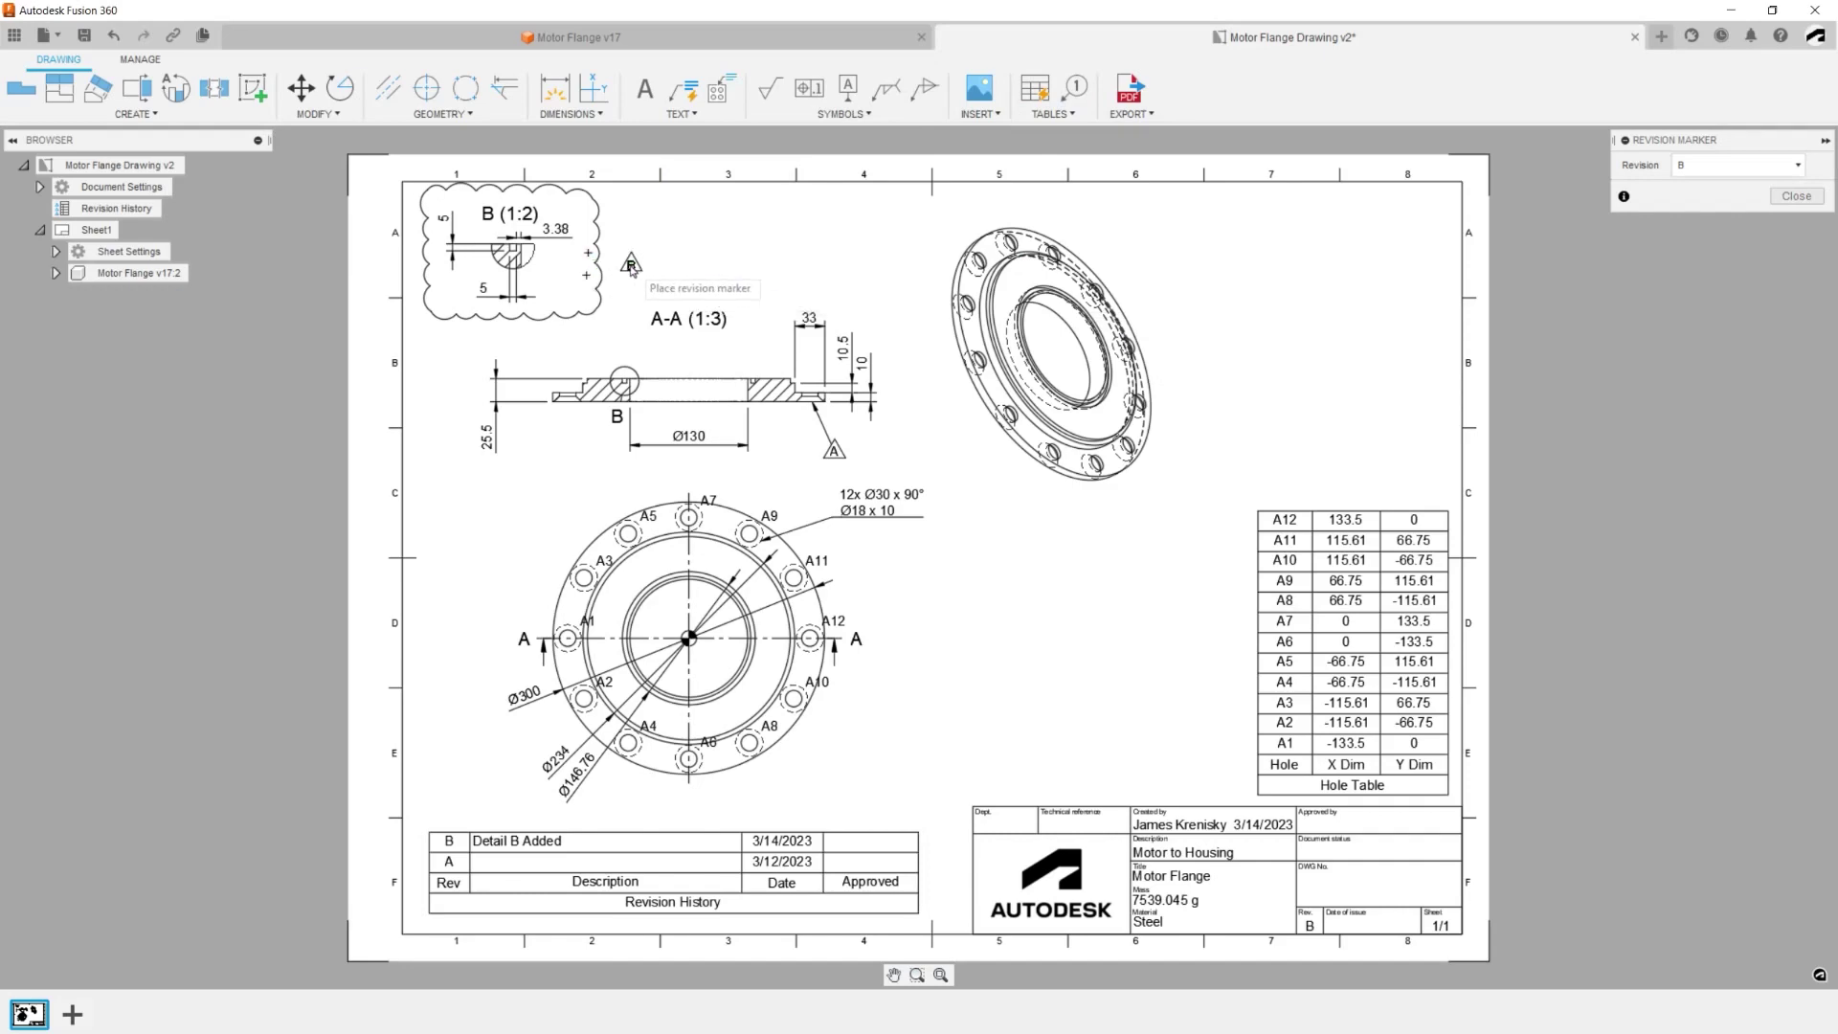
click(631, 267)
click(1796, 196)
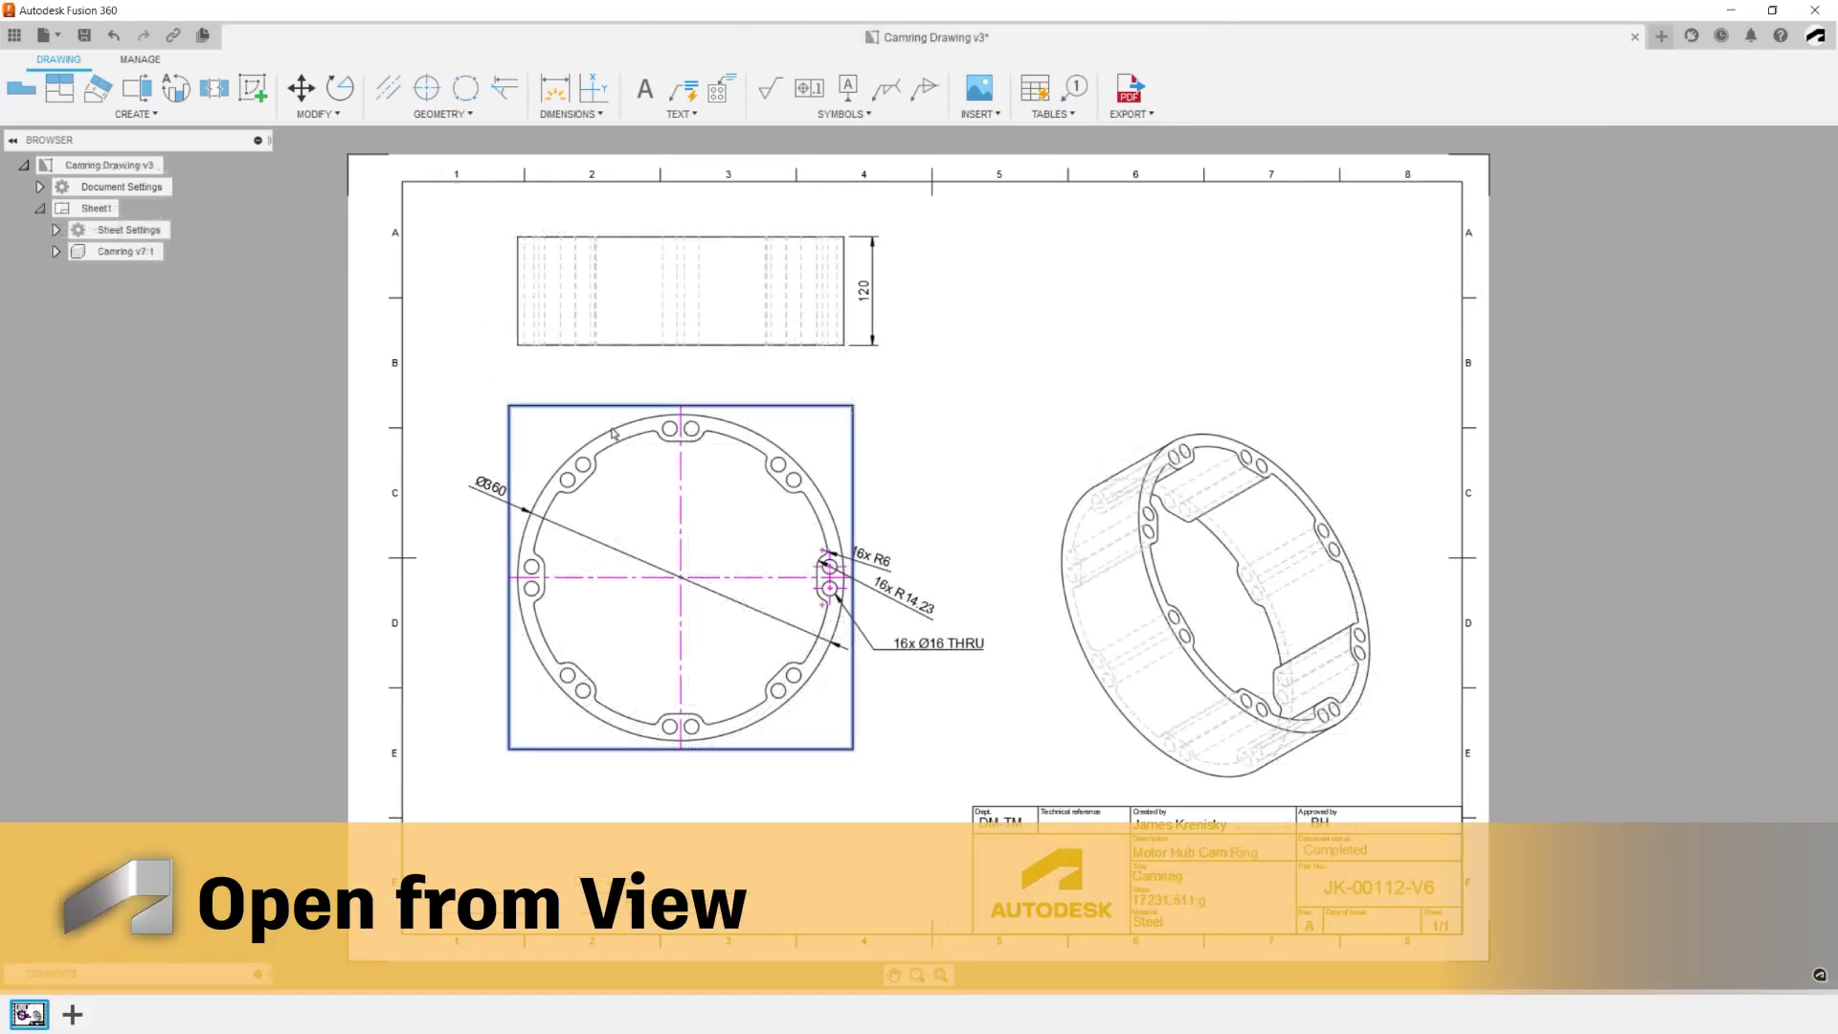
- Open the Camring model from its drawing view and change its Part Number in Properties
right_click(614, 433)
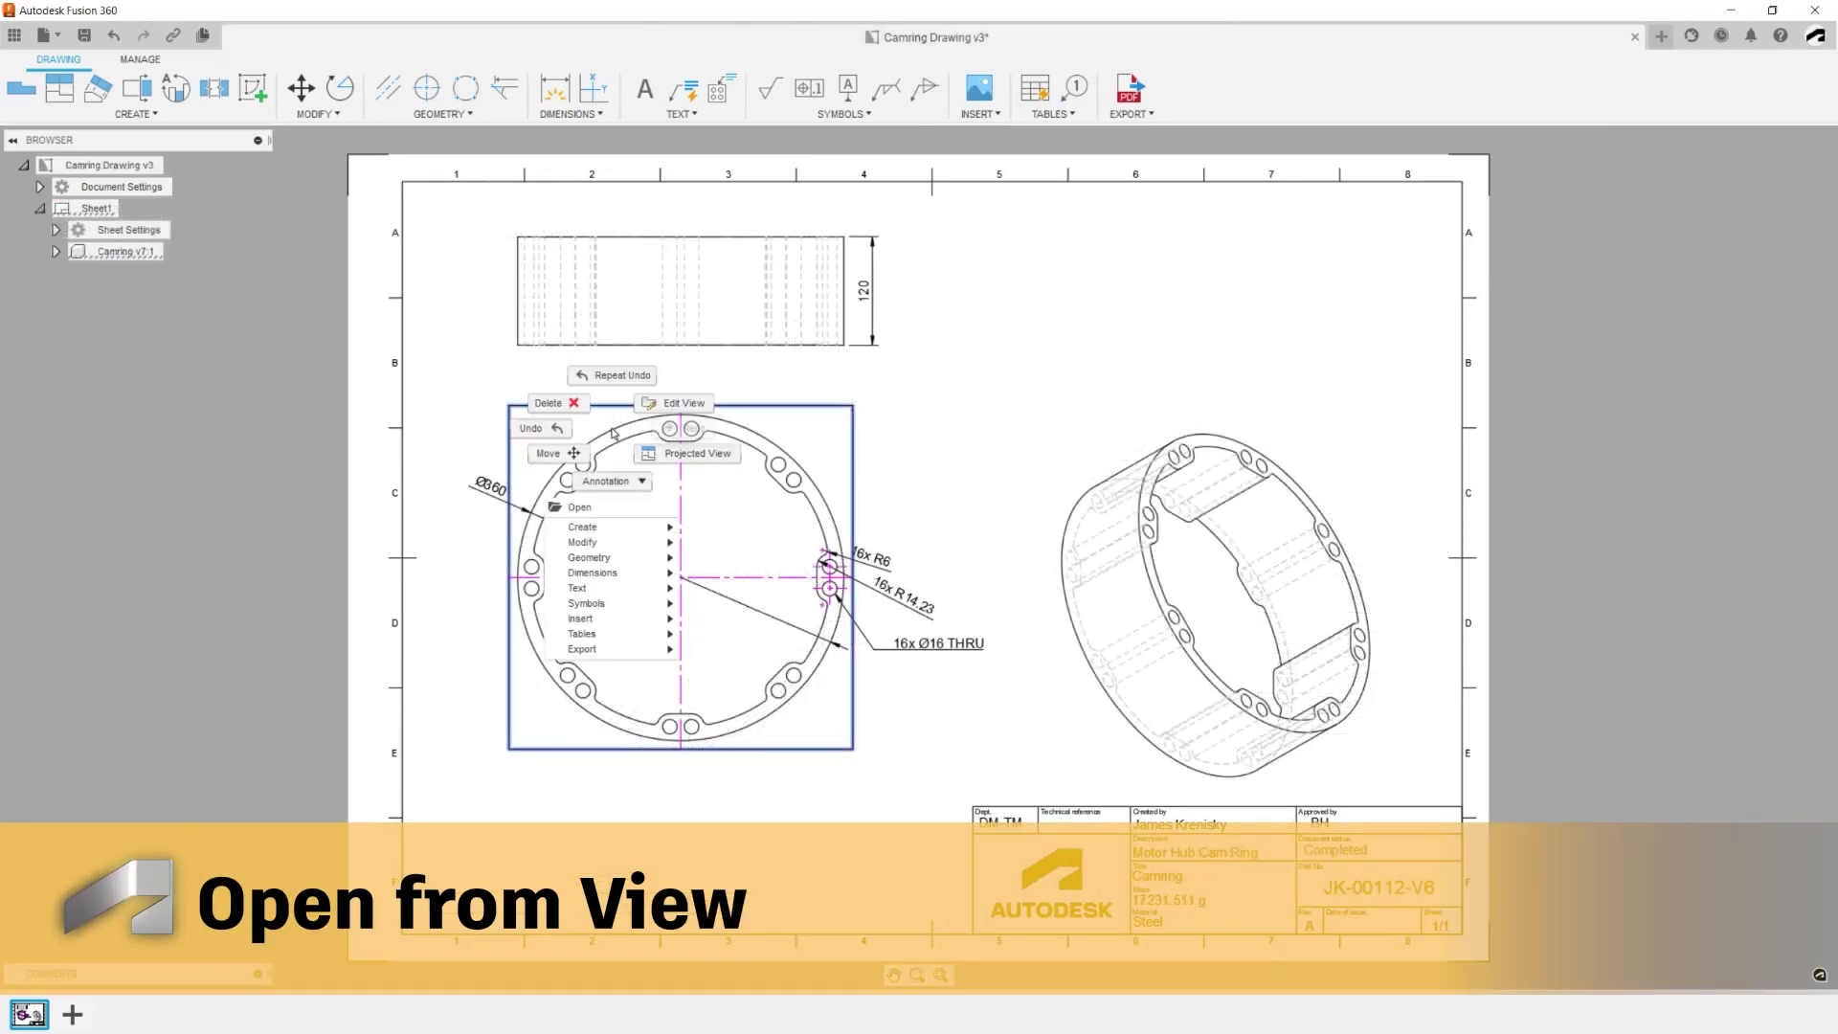
click(610, 516)
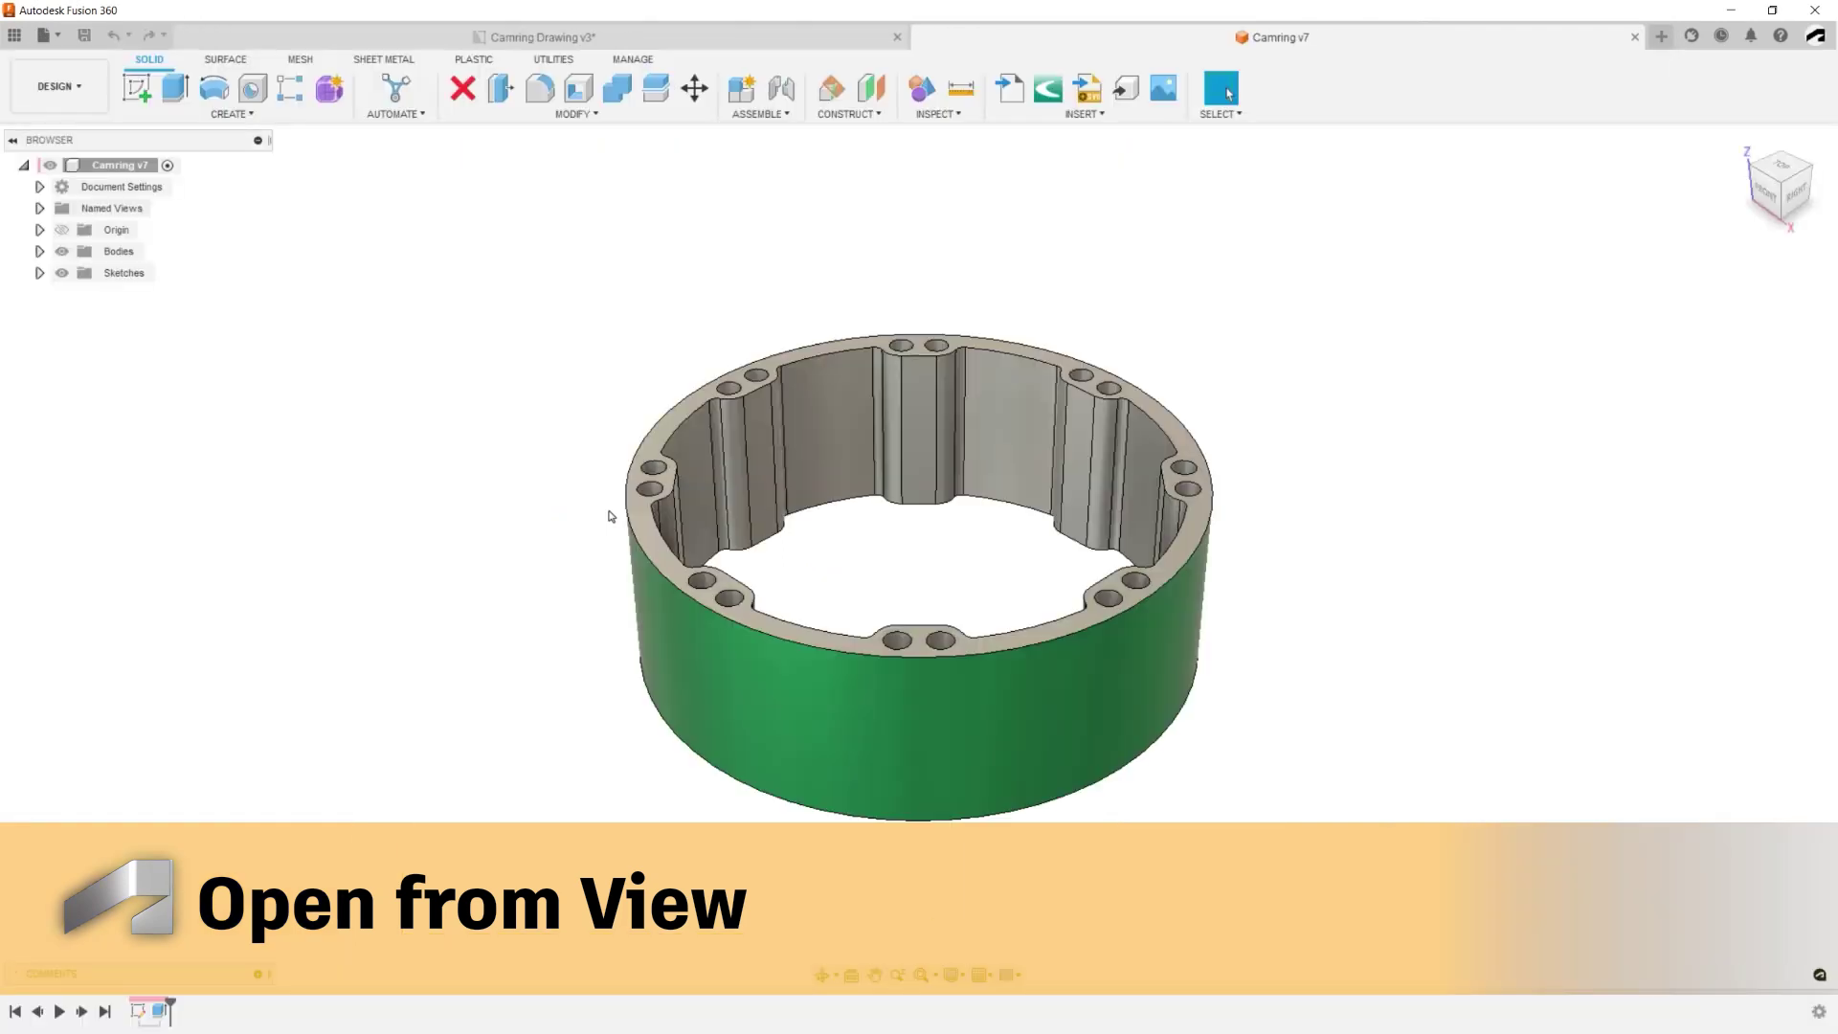
right_click(133, 168)
click(203, 333)
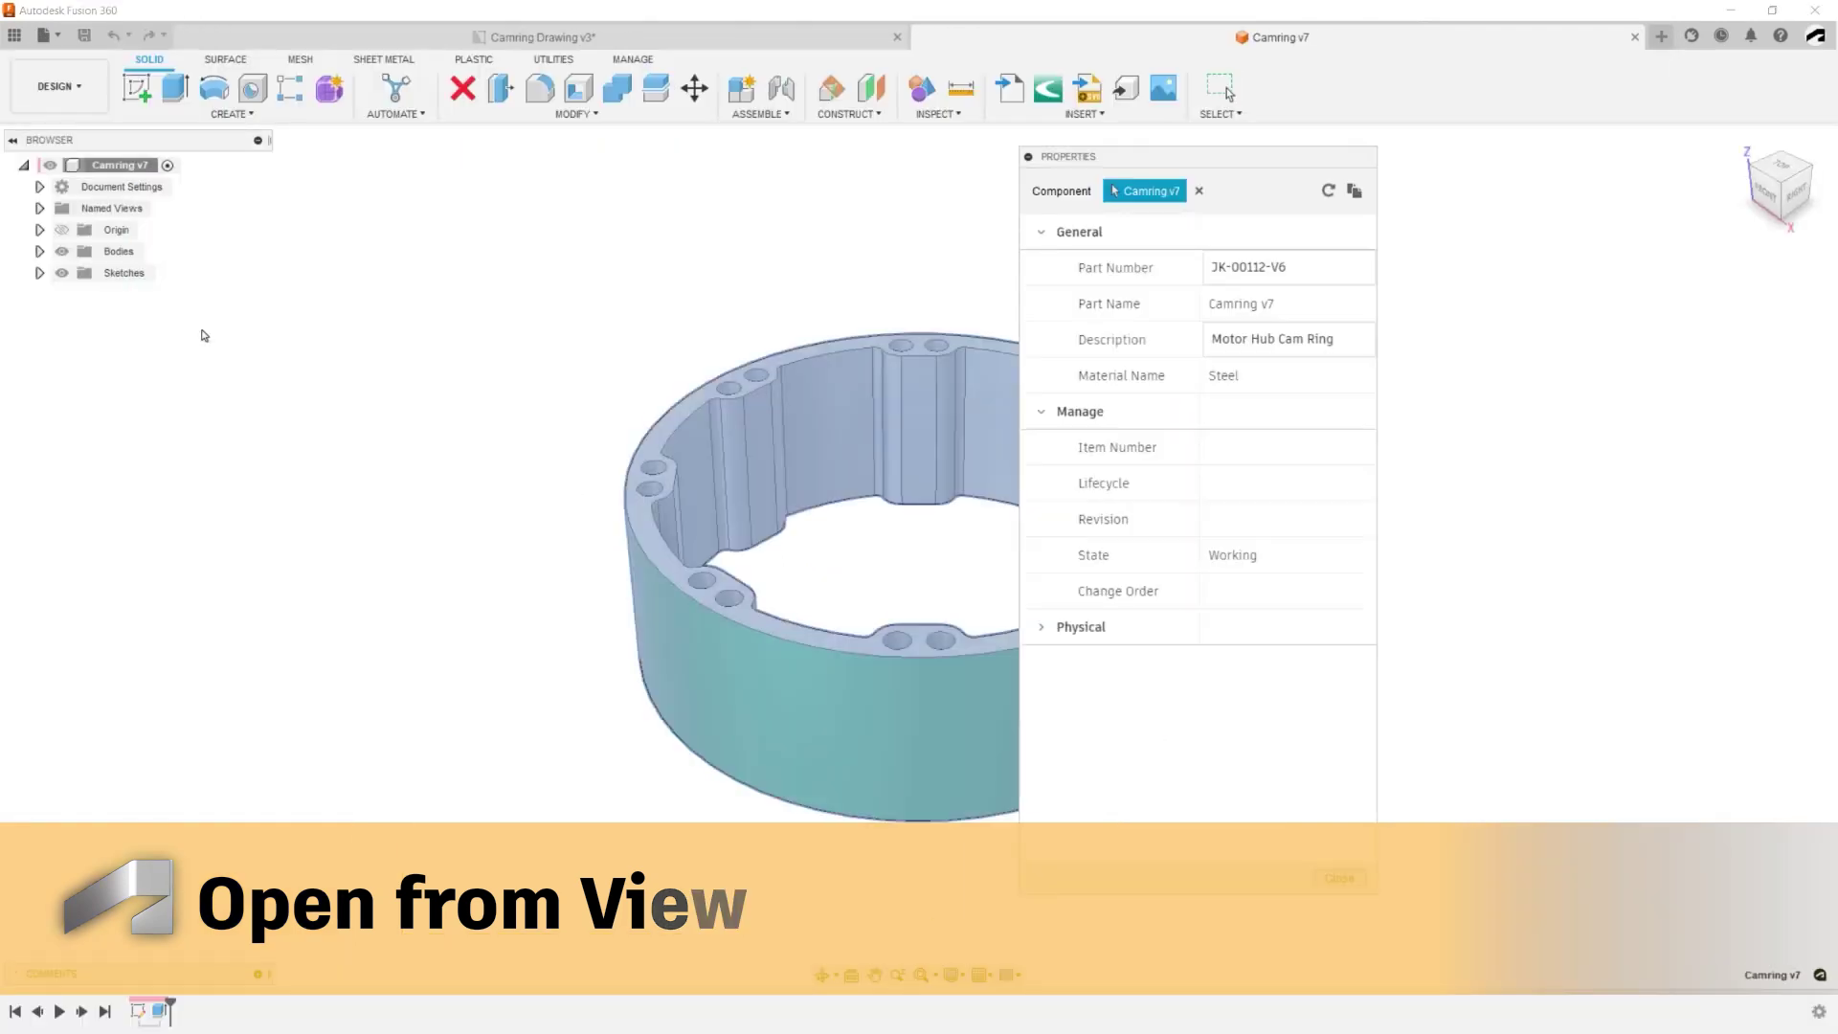
click(1293, 275)
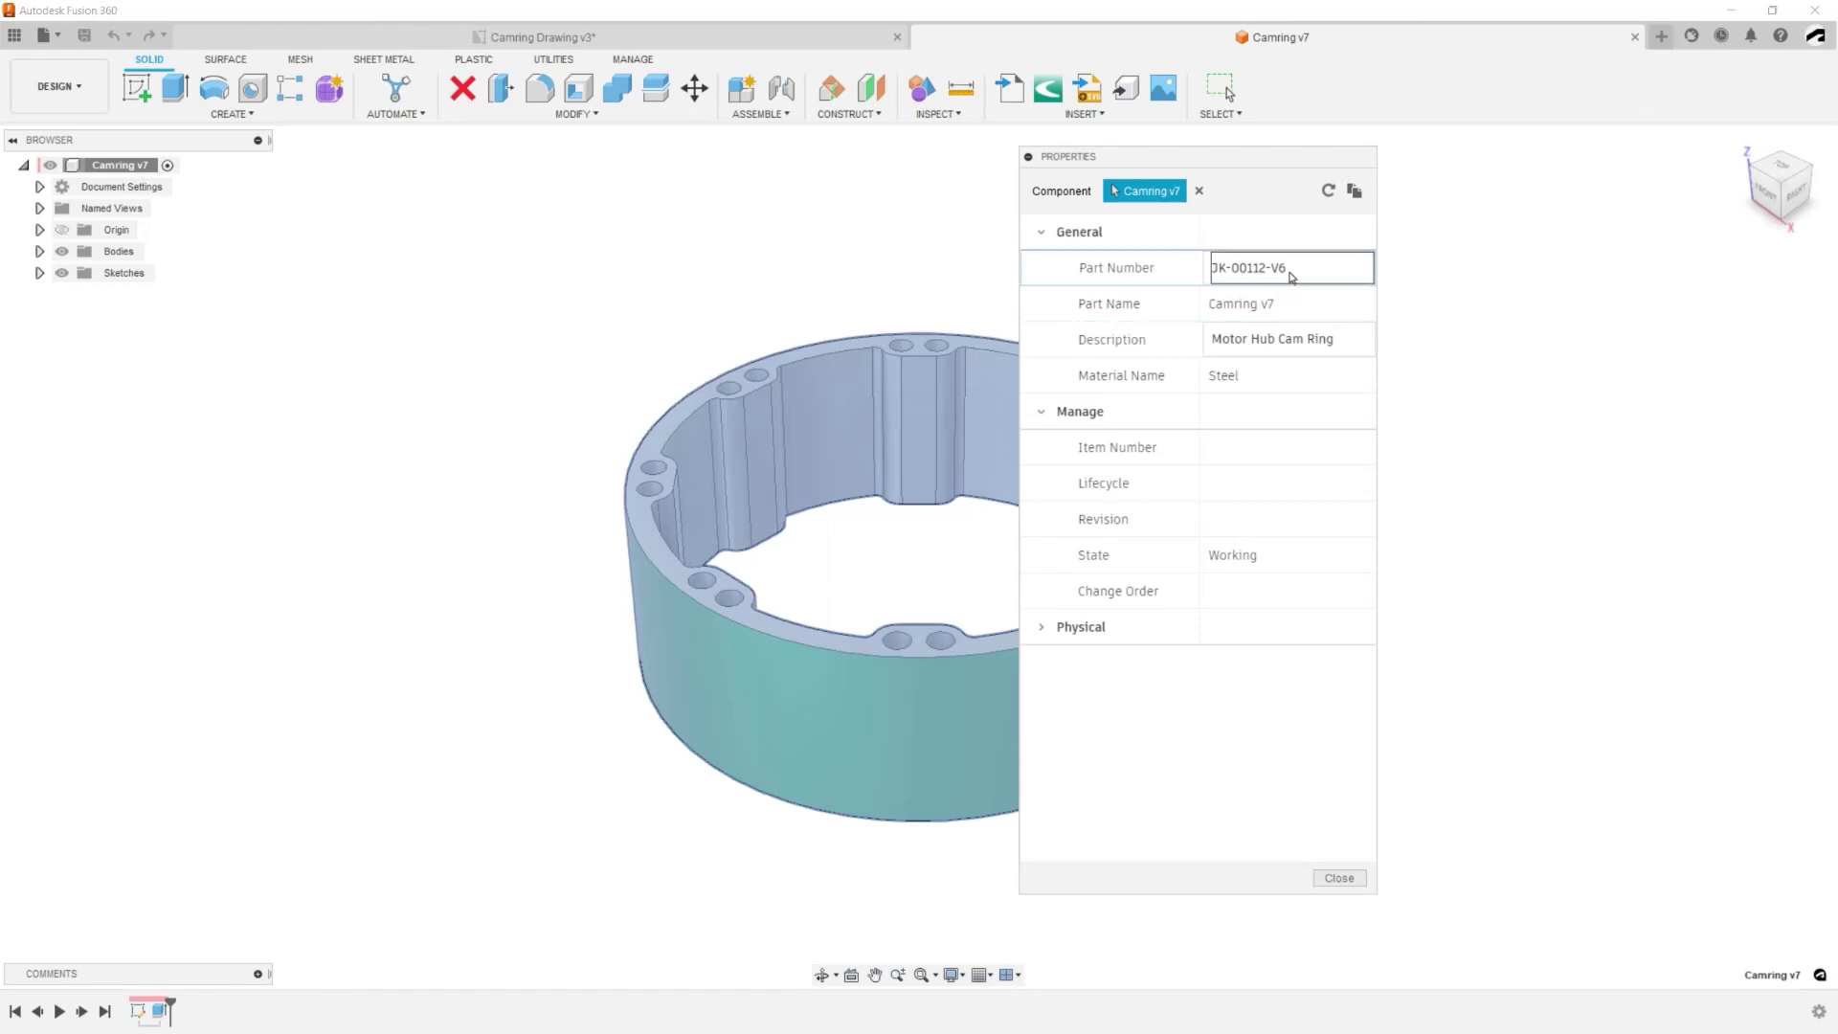
triple_click(1253, 266)
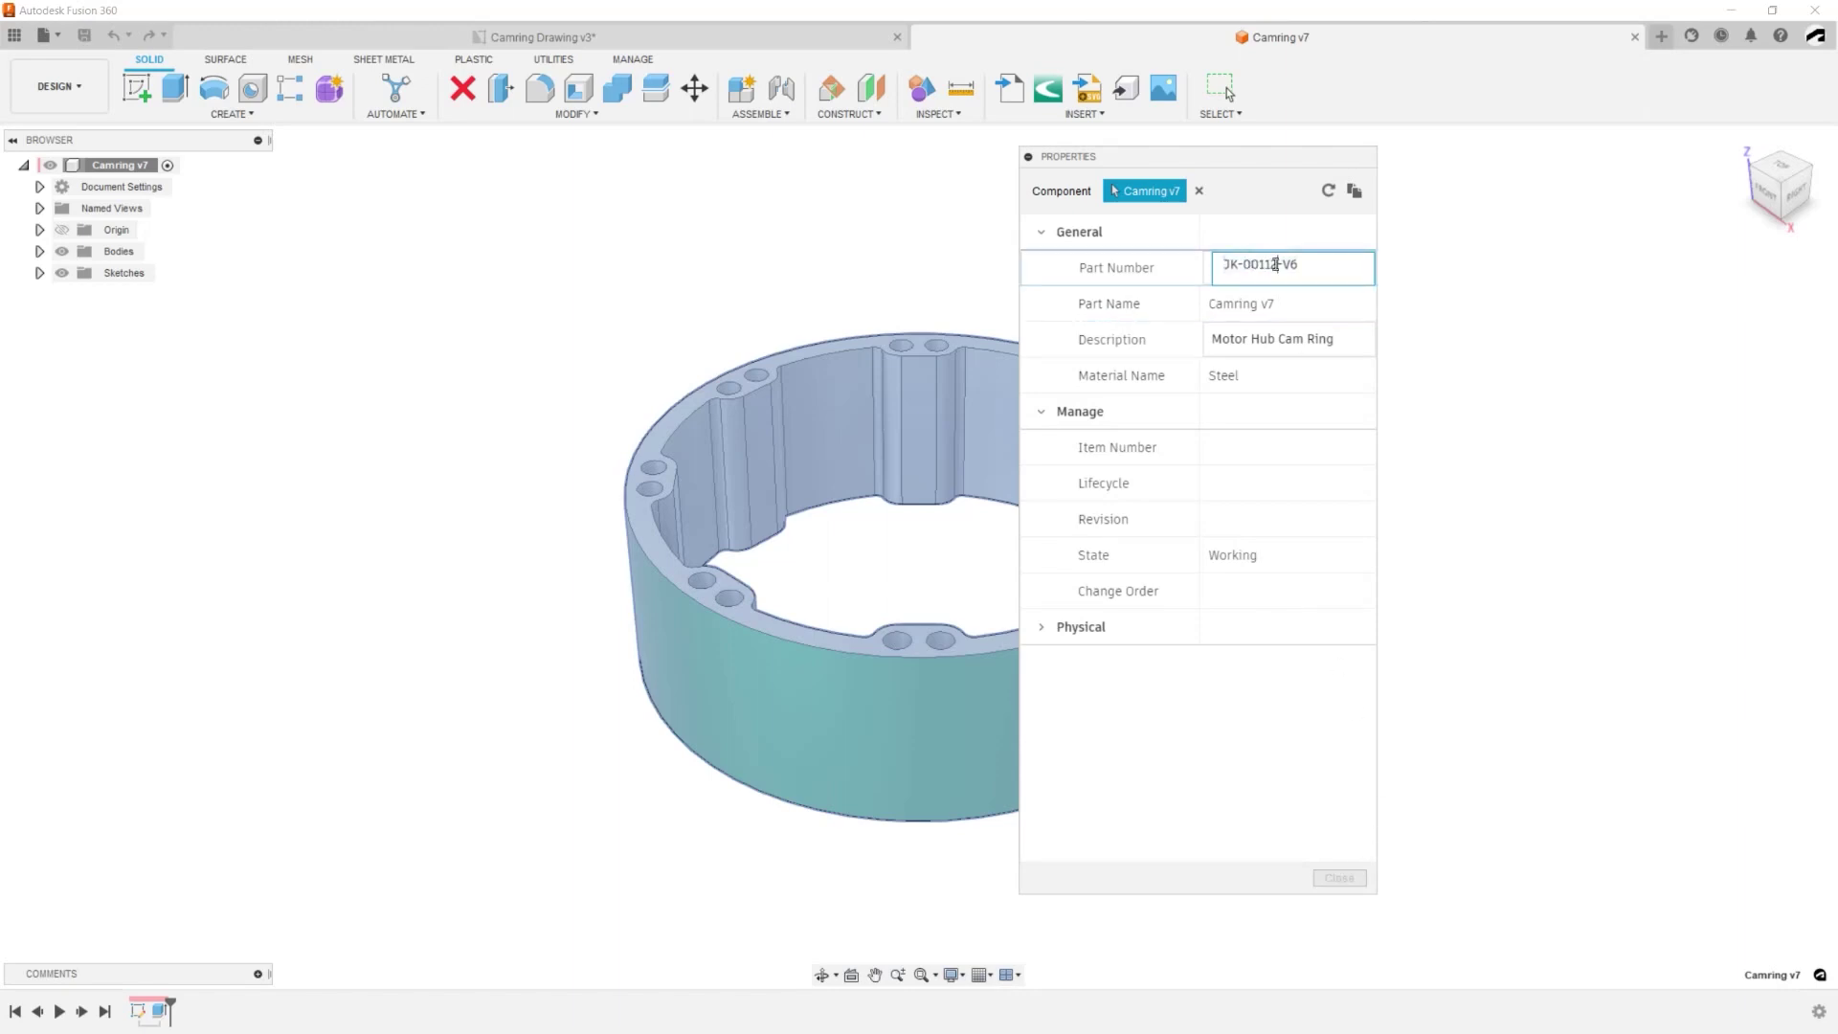
click(1350, 878)
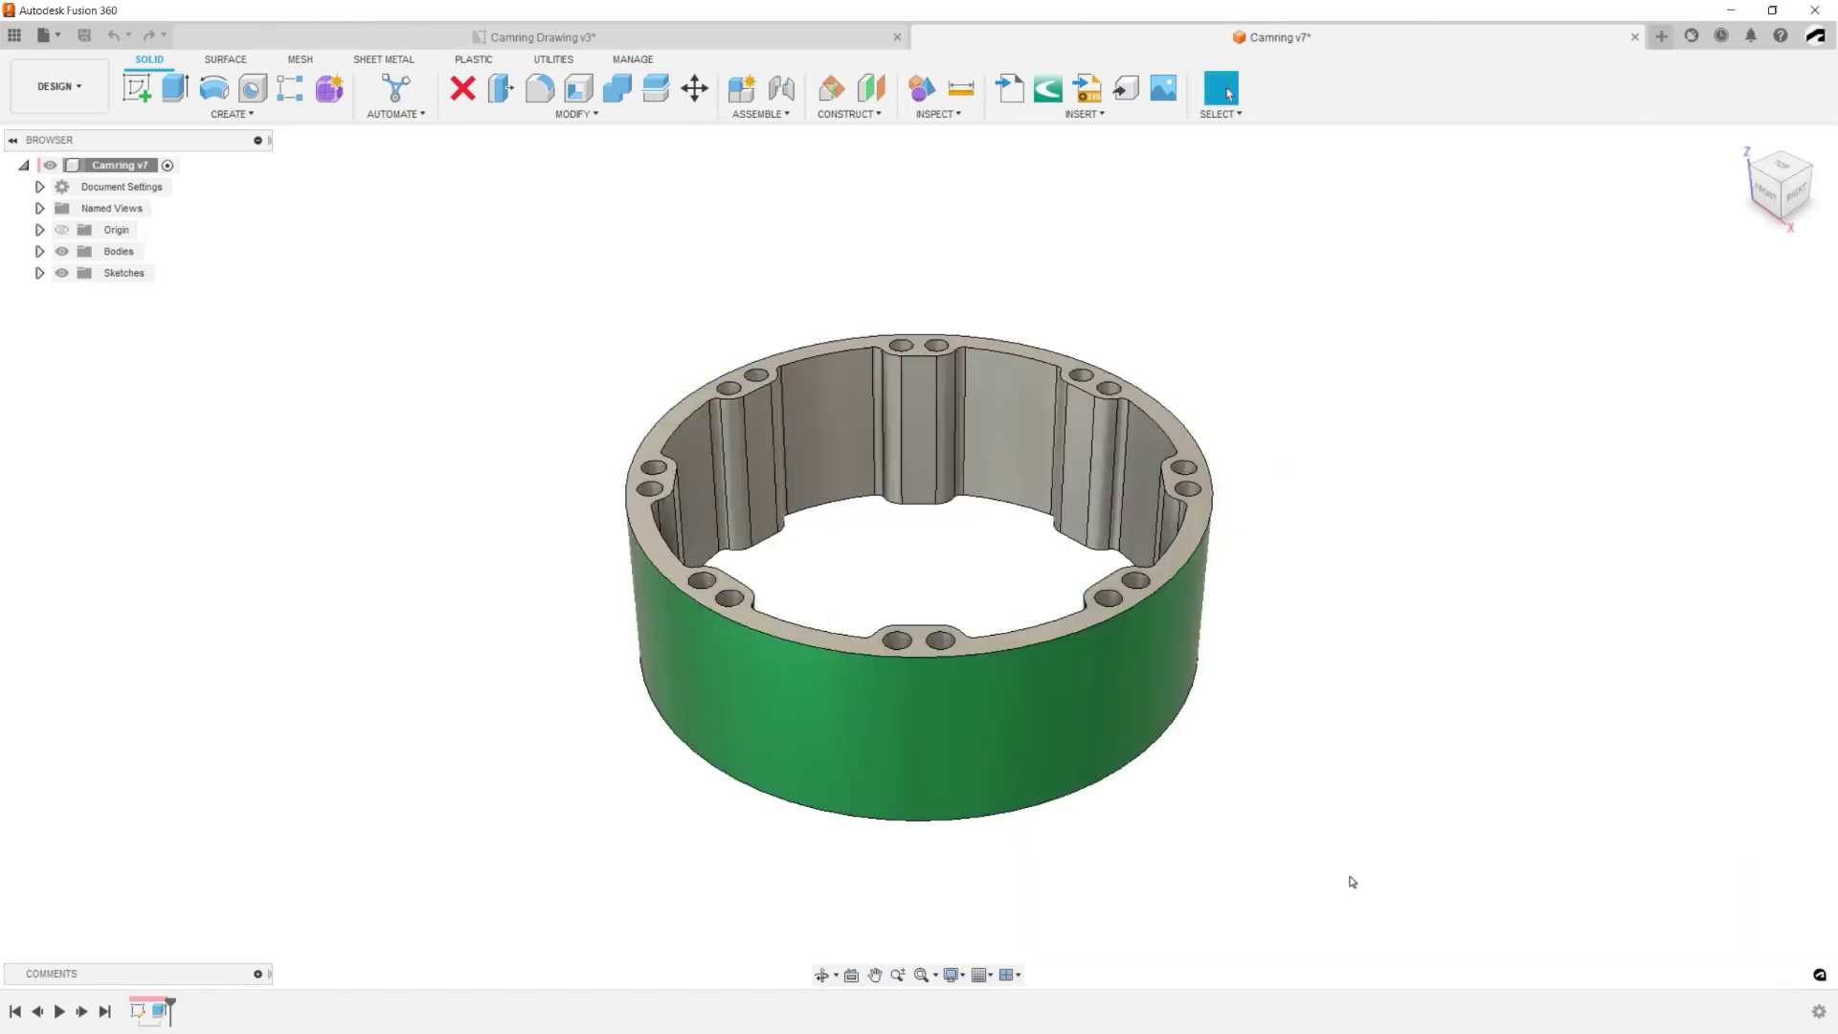
- Save a new version of the Camring model and return to the Camring drawing
key(ctrl+s)
click(917, 570)
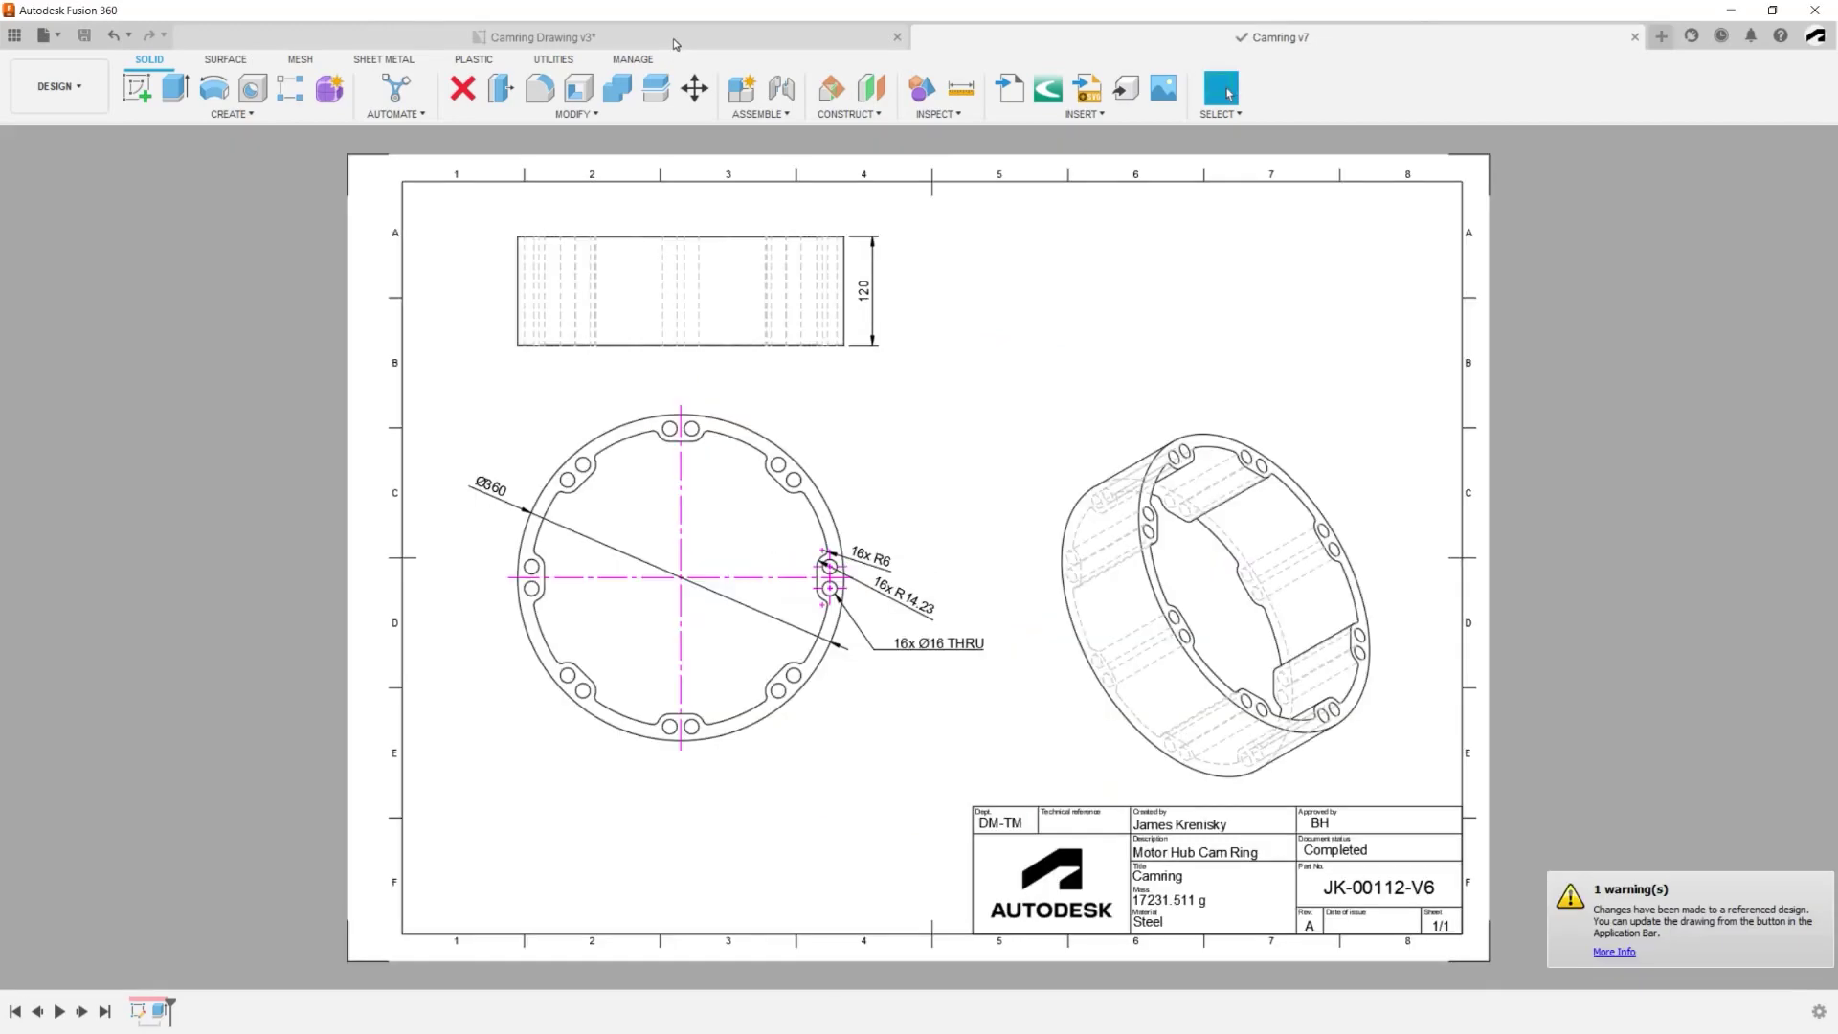
click(555, 37)
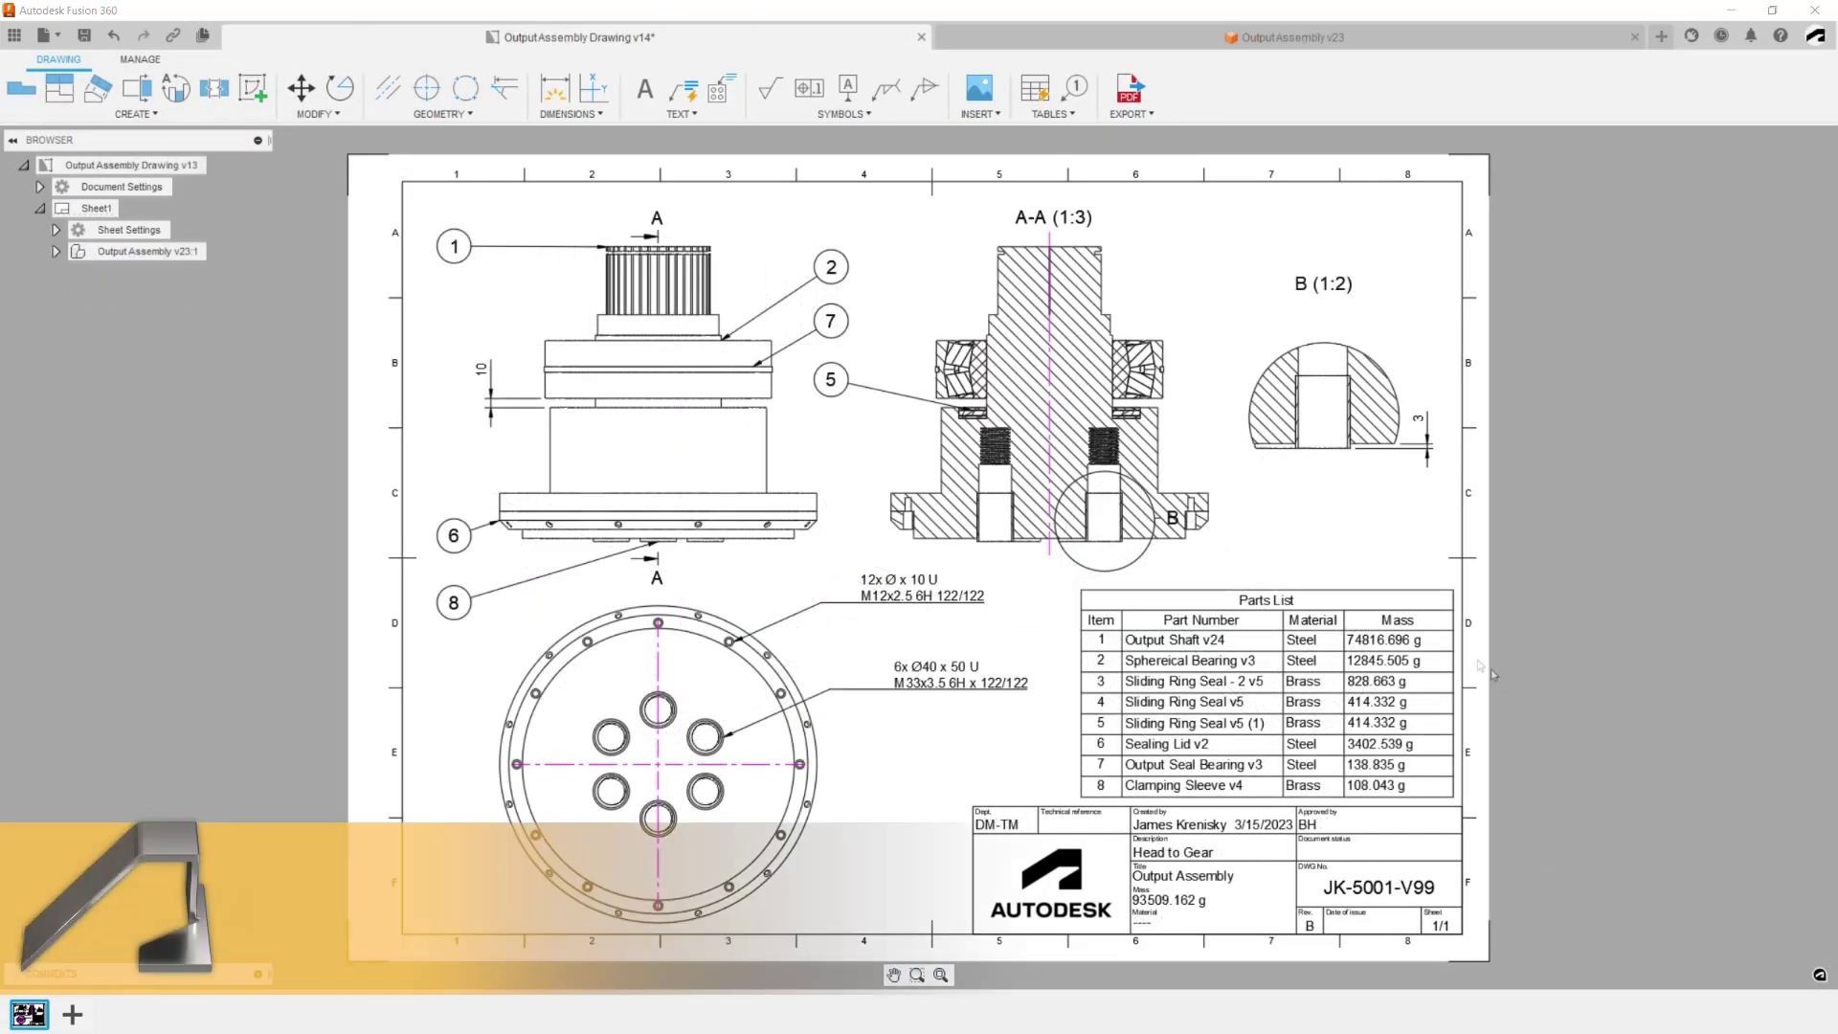
- In the Parts List settings, set Mass units to kg and Mass precision to 0.1
click(1411, 615)
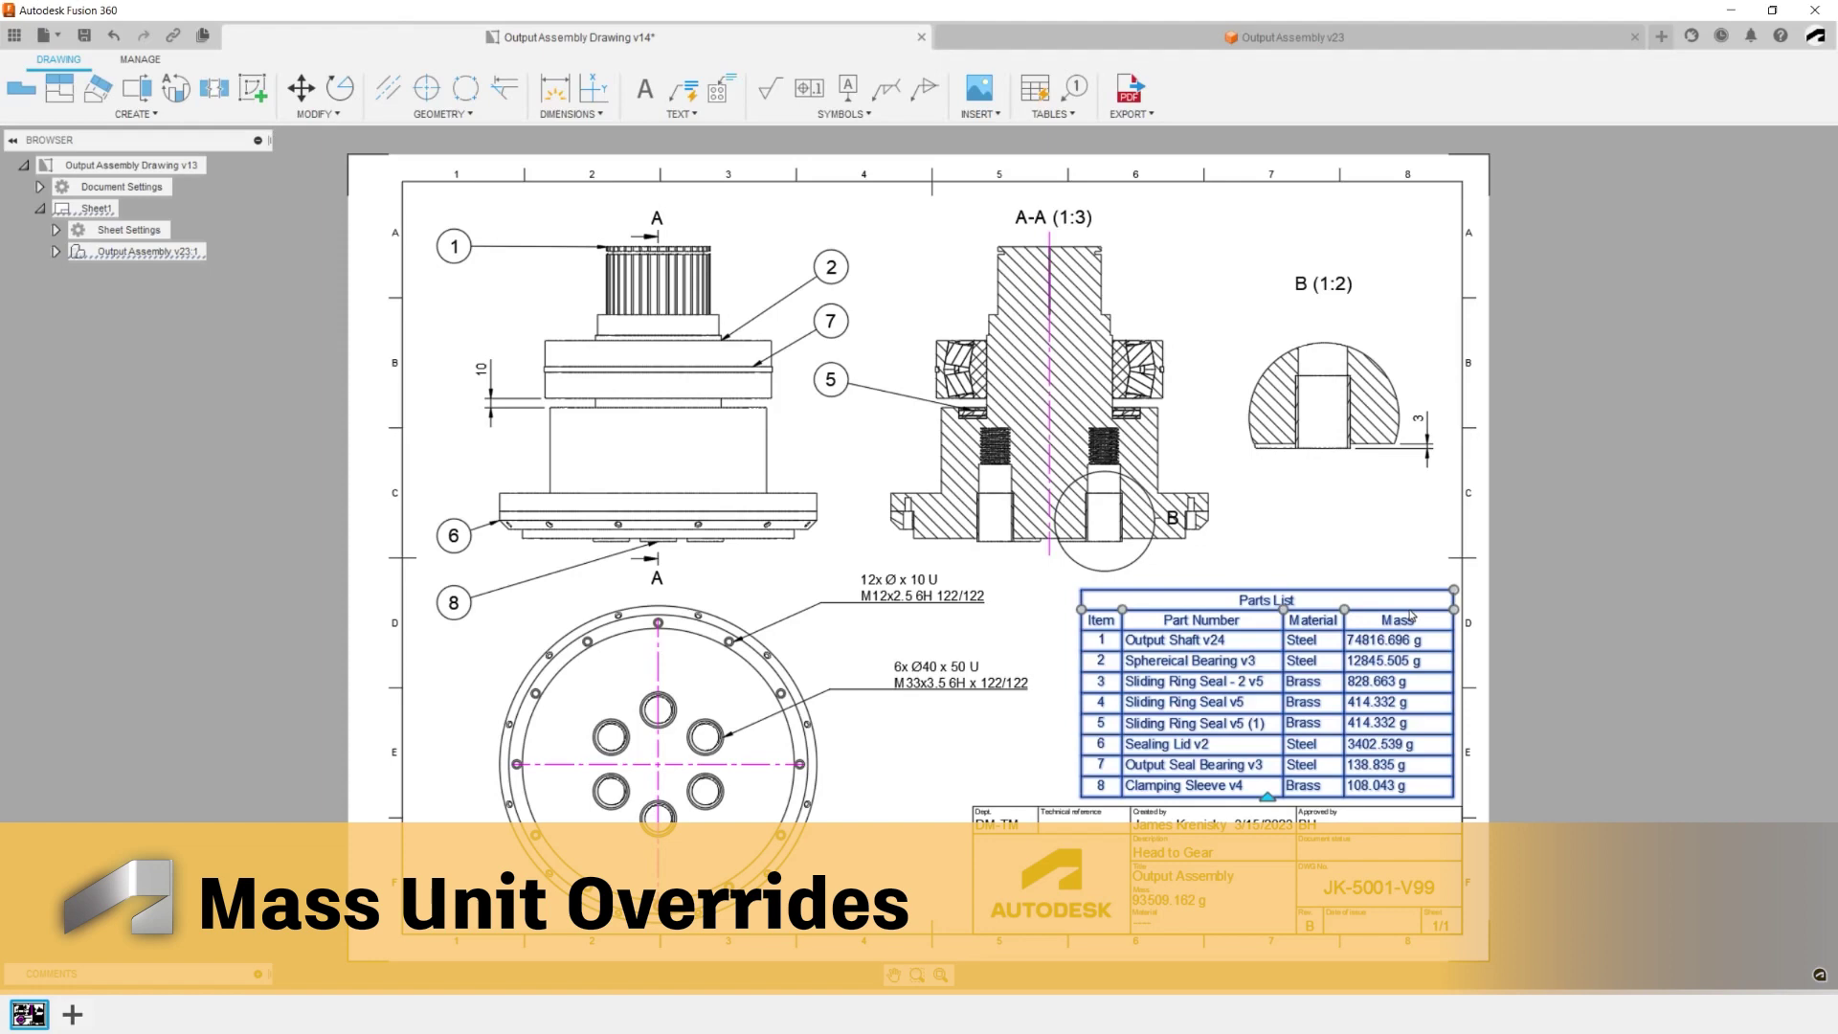
double_click(1411, 616)
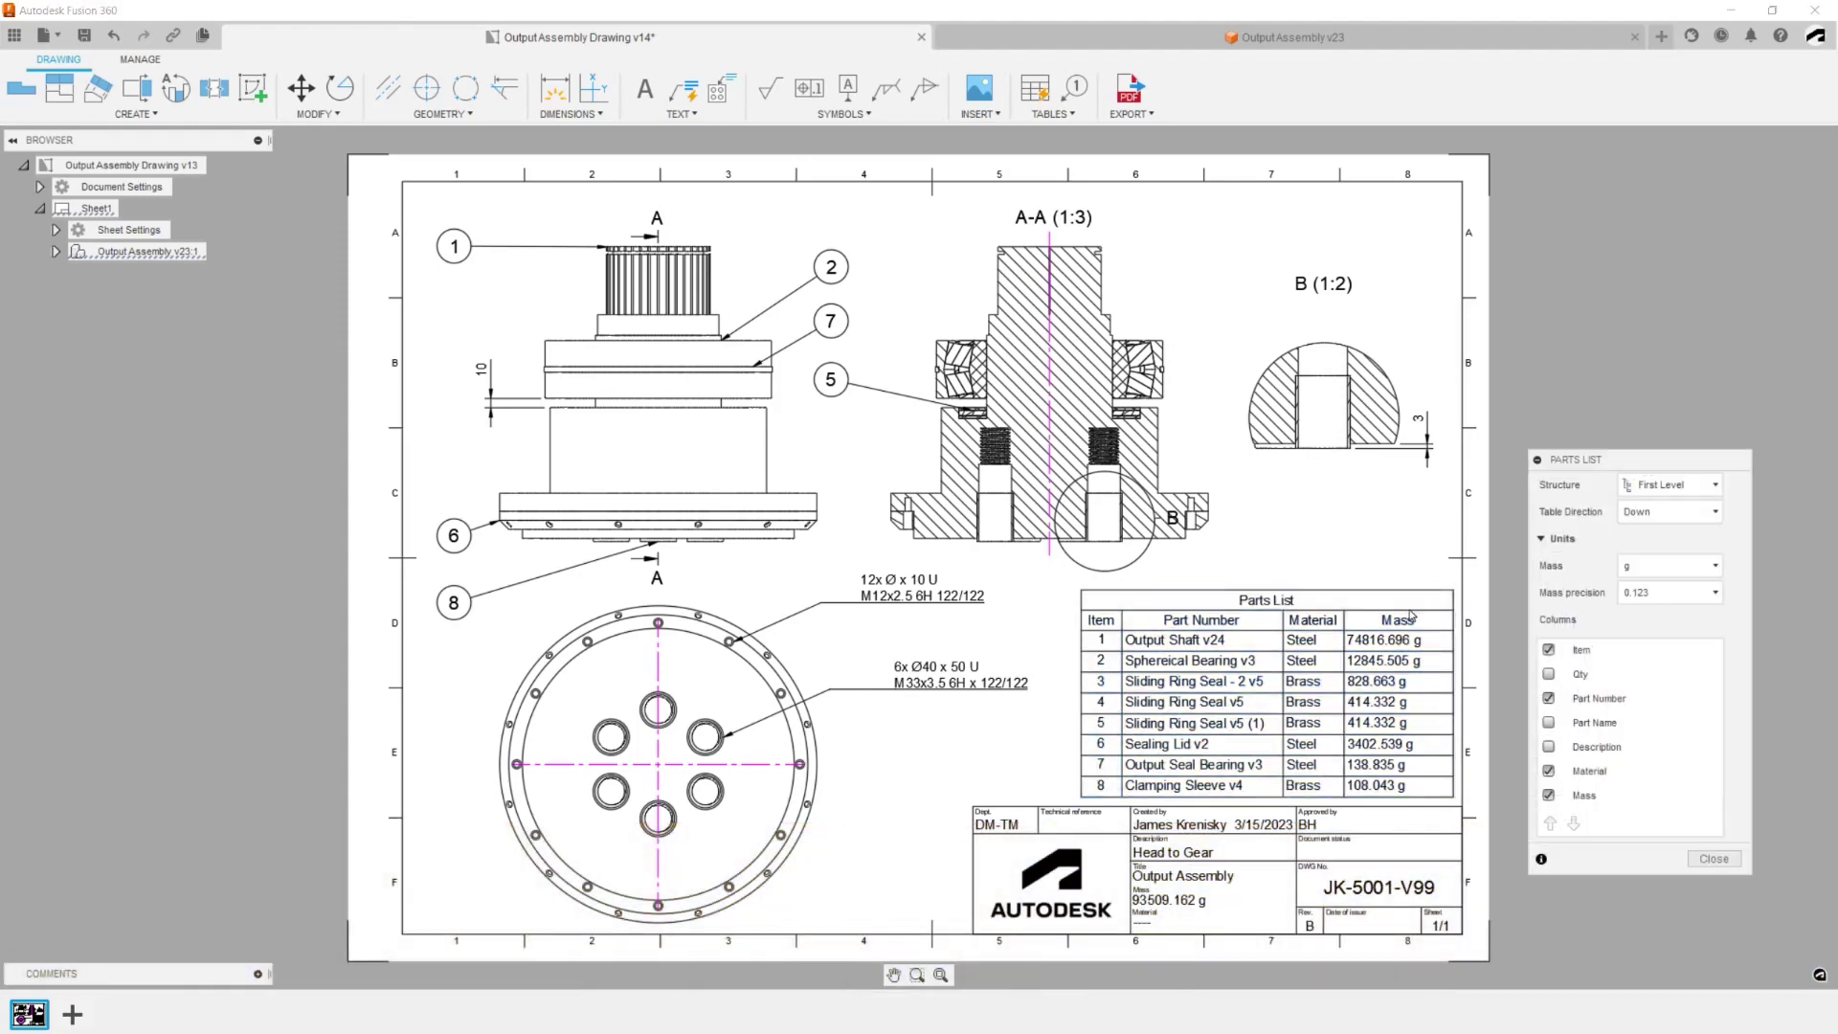
click(1646, 569)
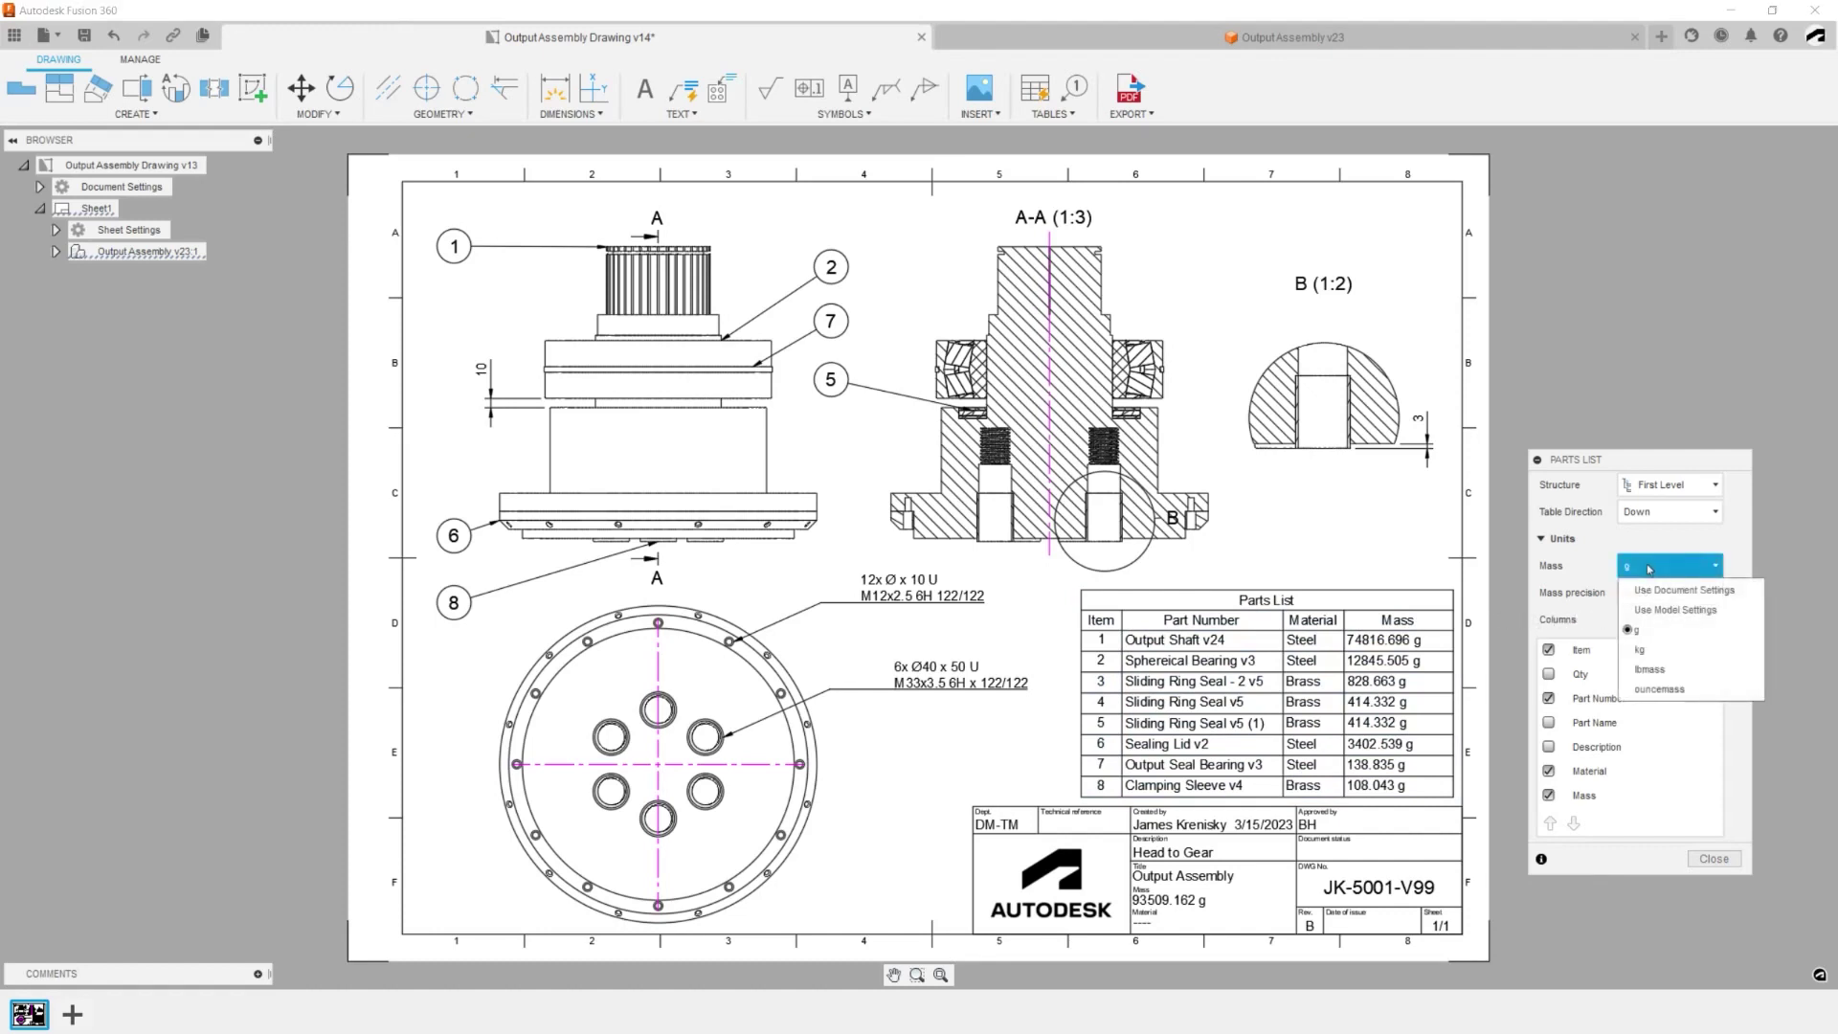
click(1644, 651)
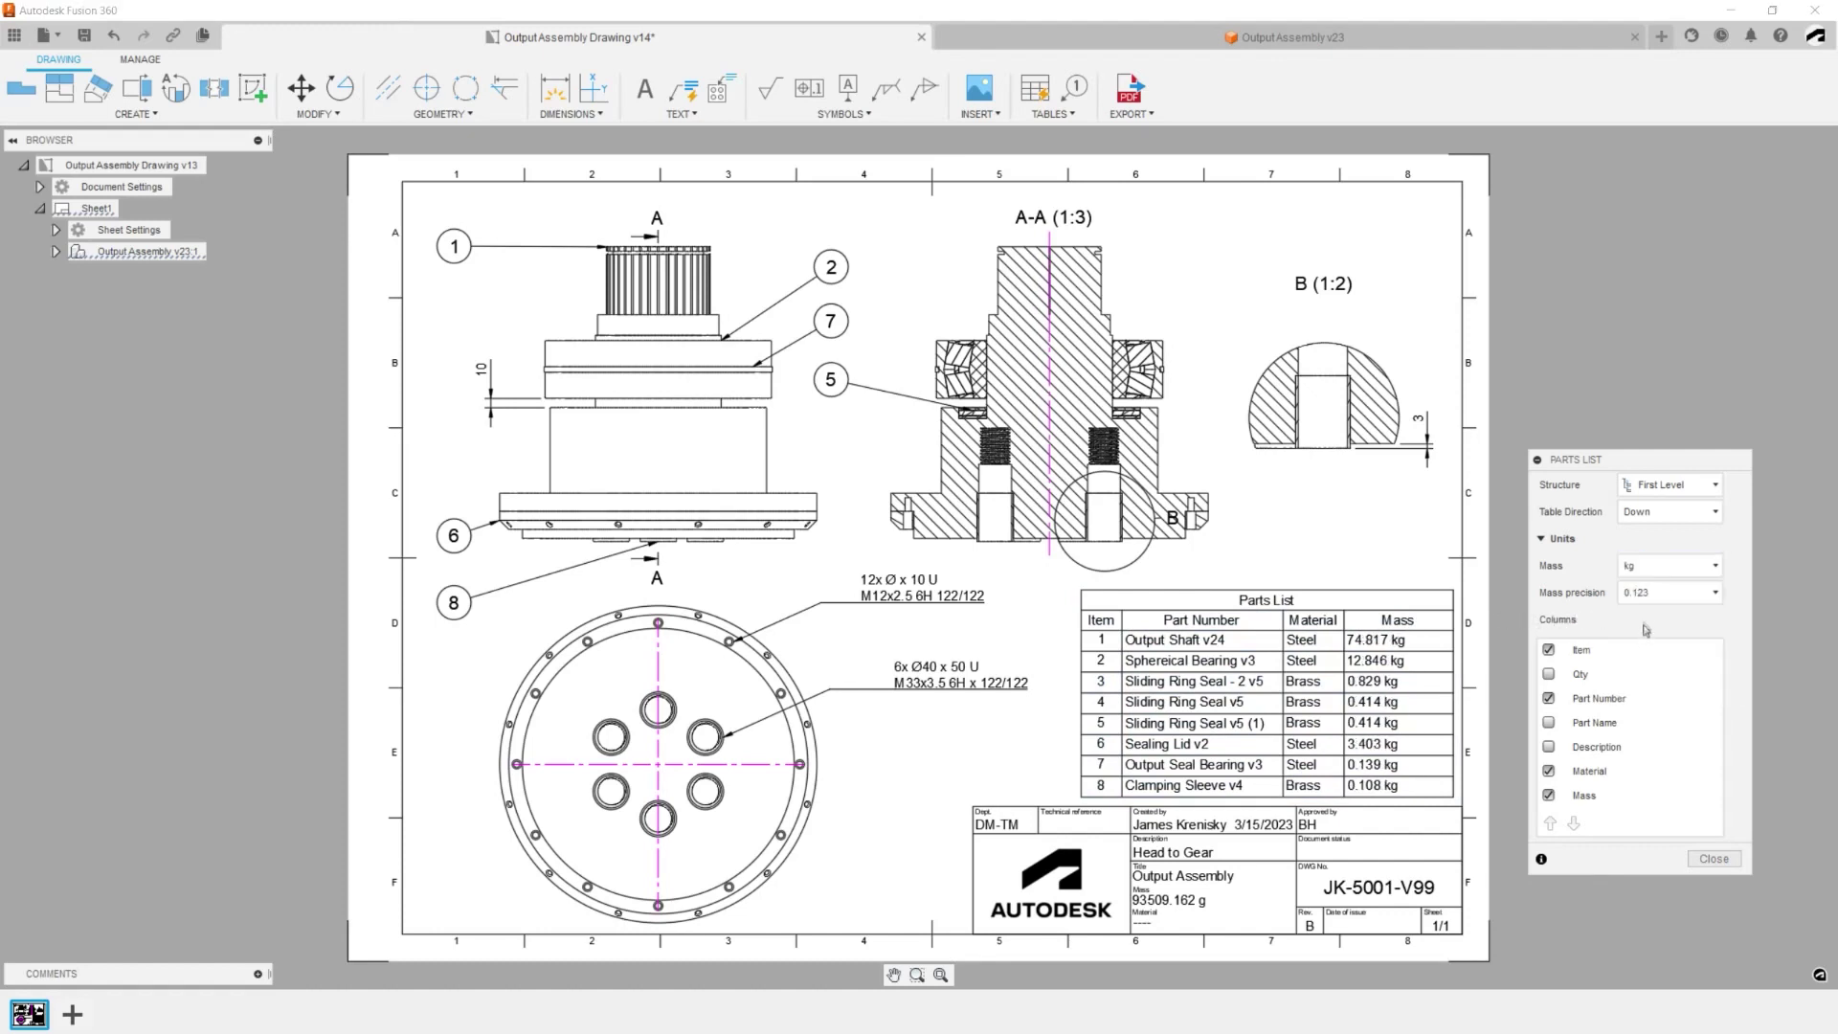
click(1648, 592)
click(1644, 643)
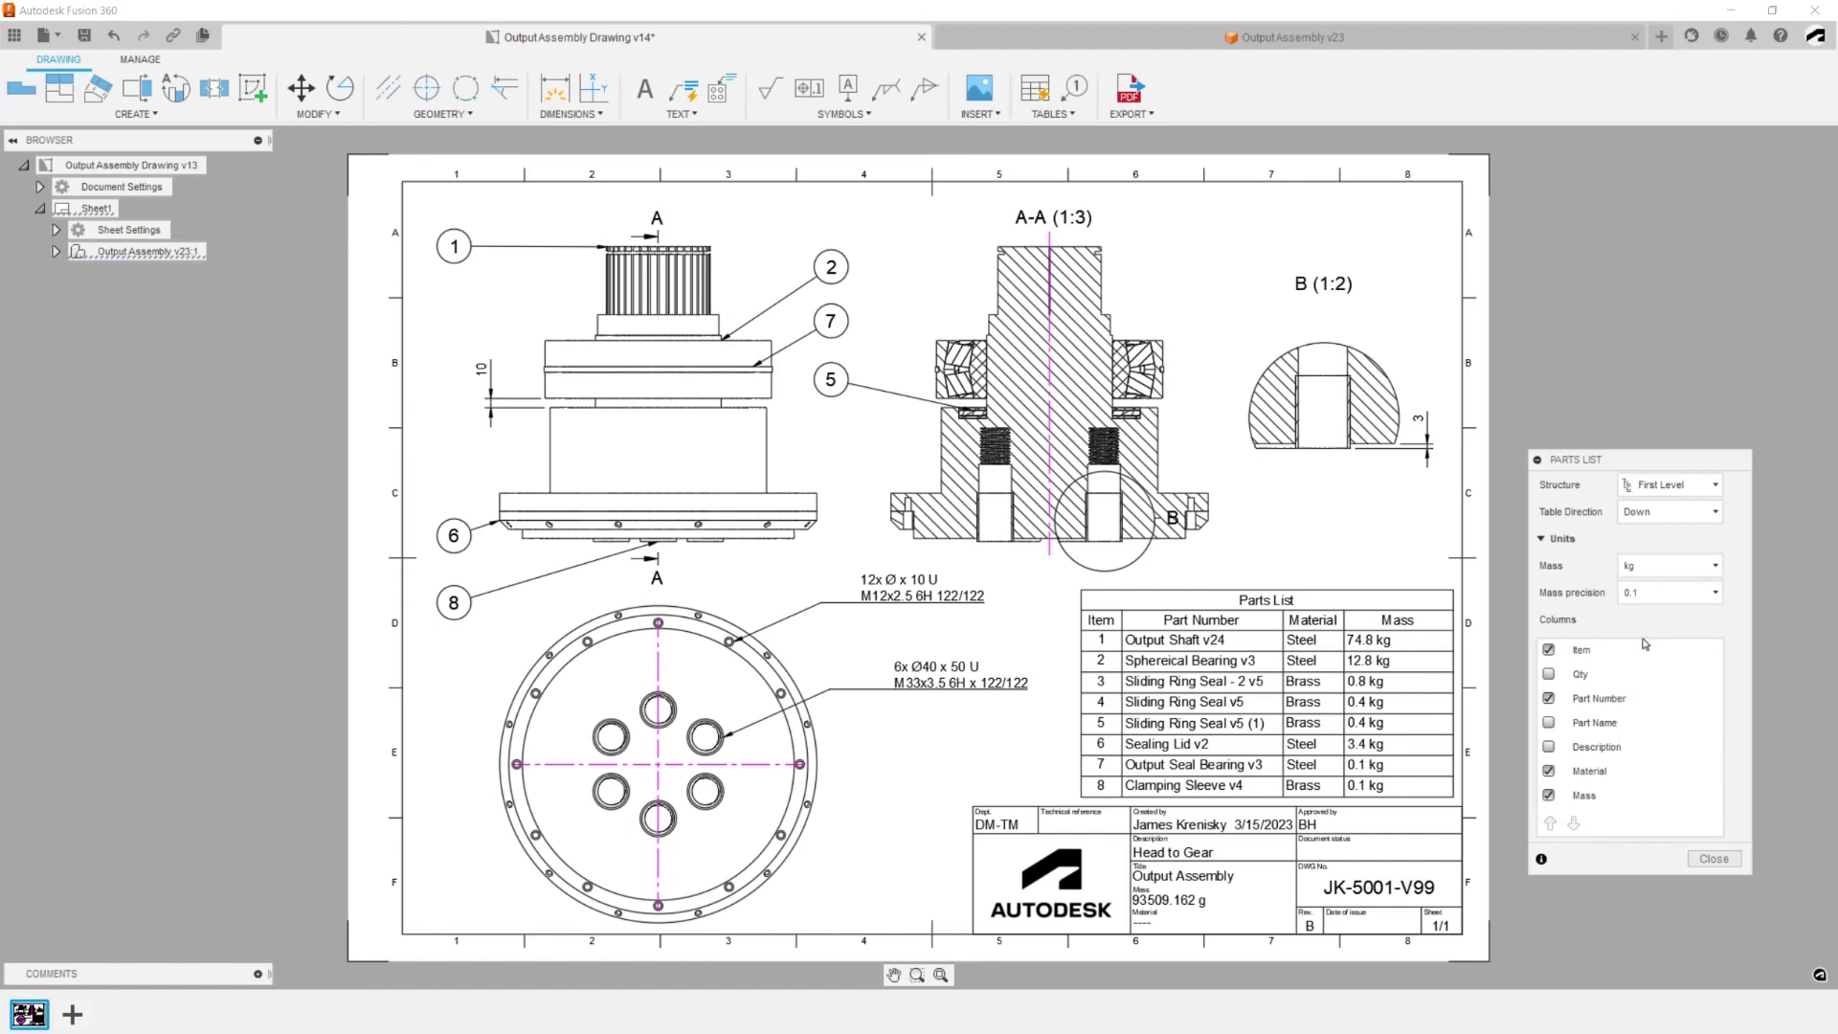
click(1712, 860)
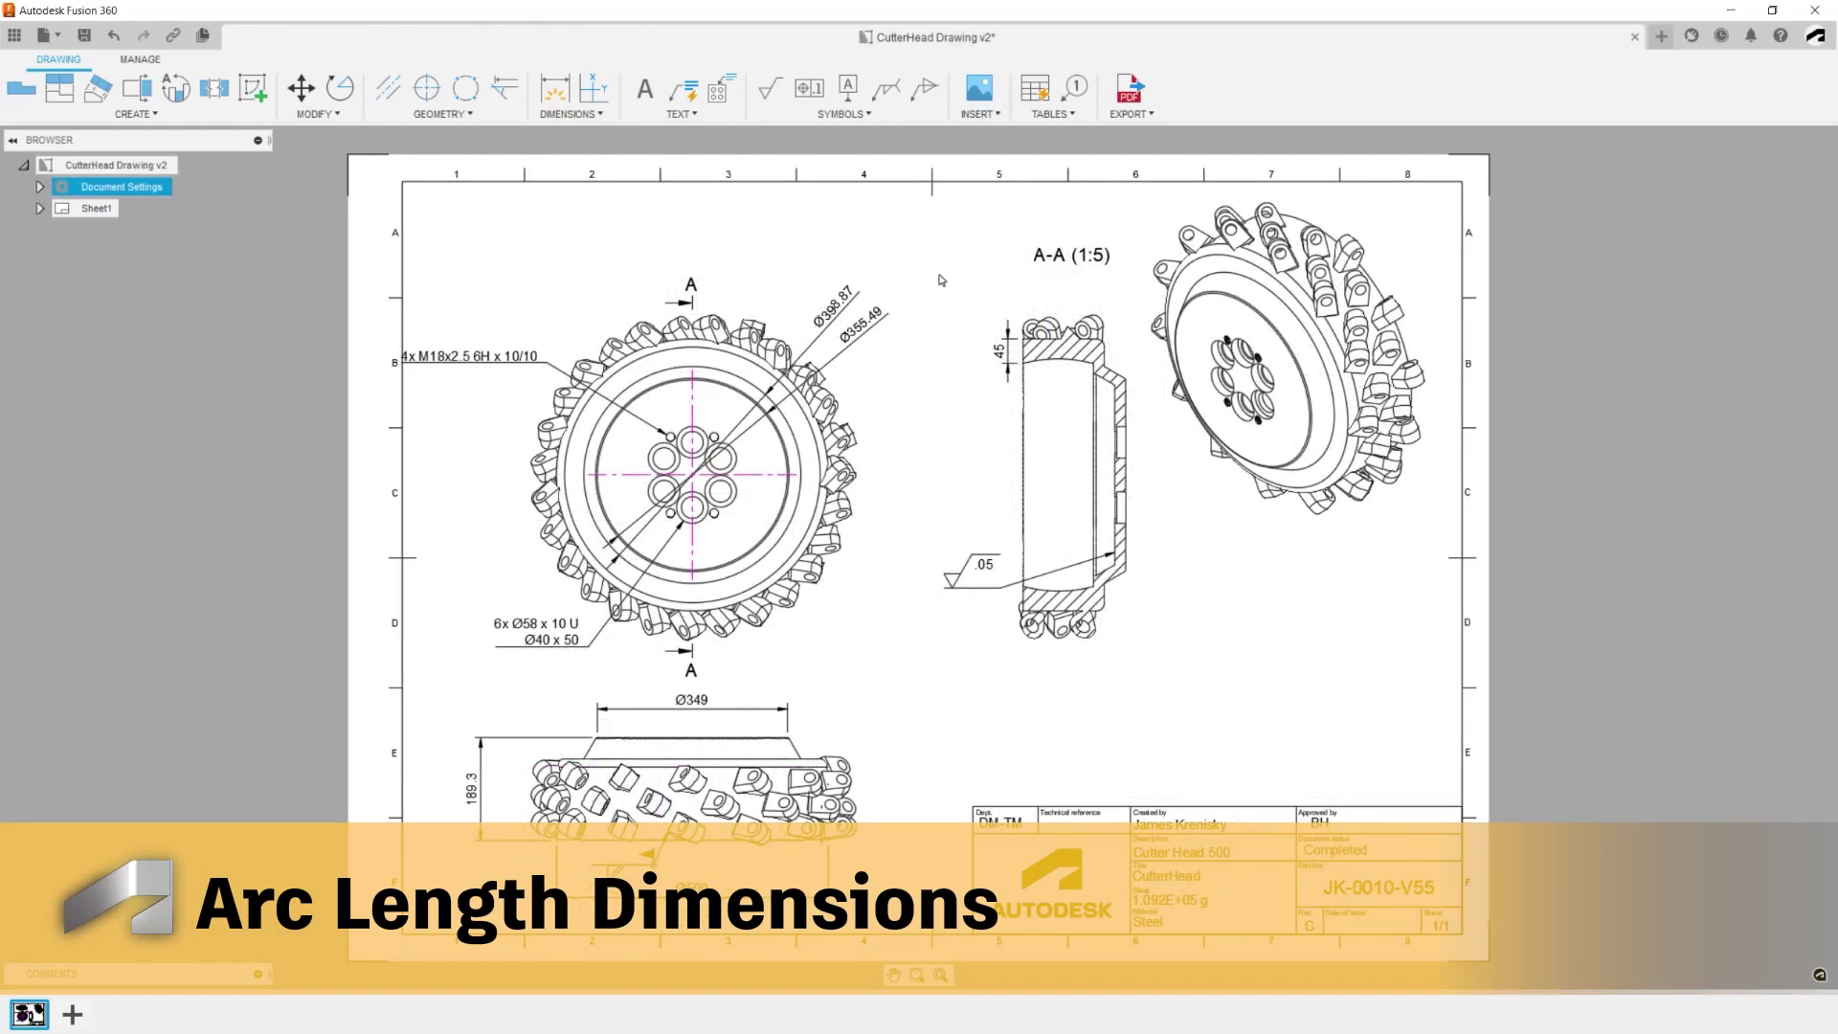
- Add a 131.47 arc length dimension to the arc in section A-A, shifted left along the arc
click(593, 117)
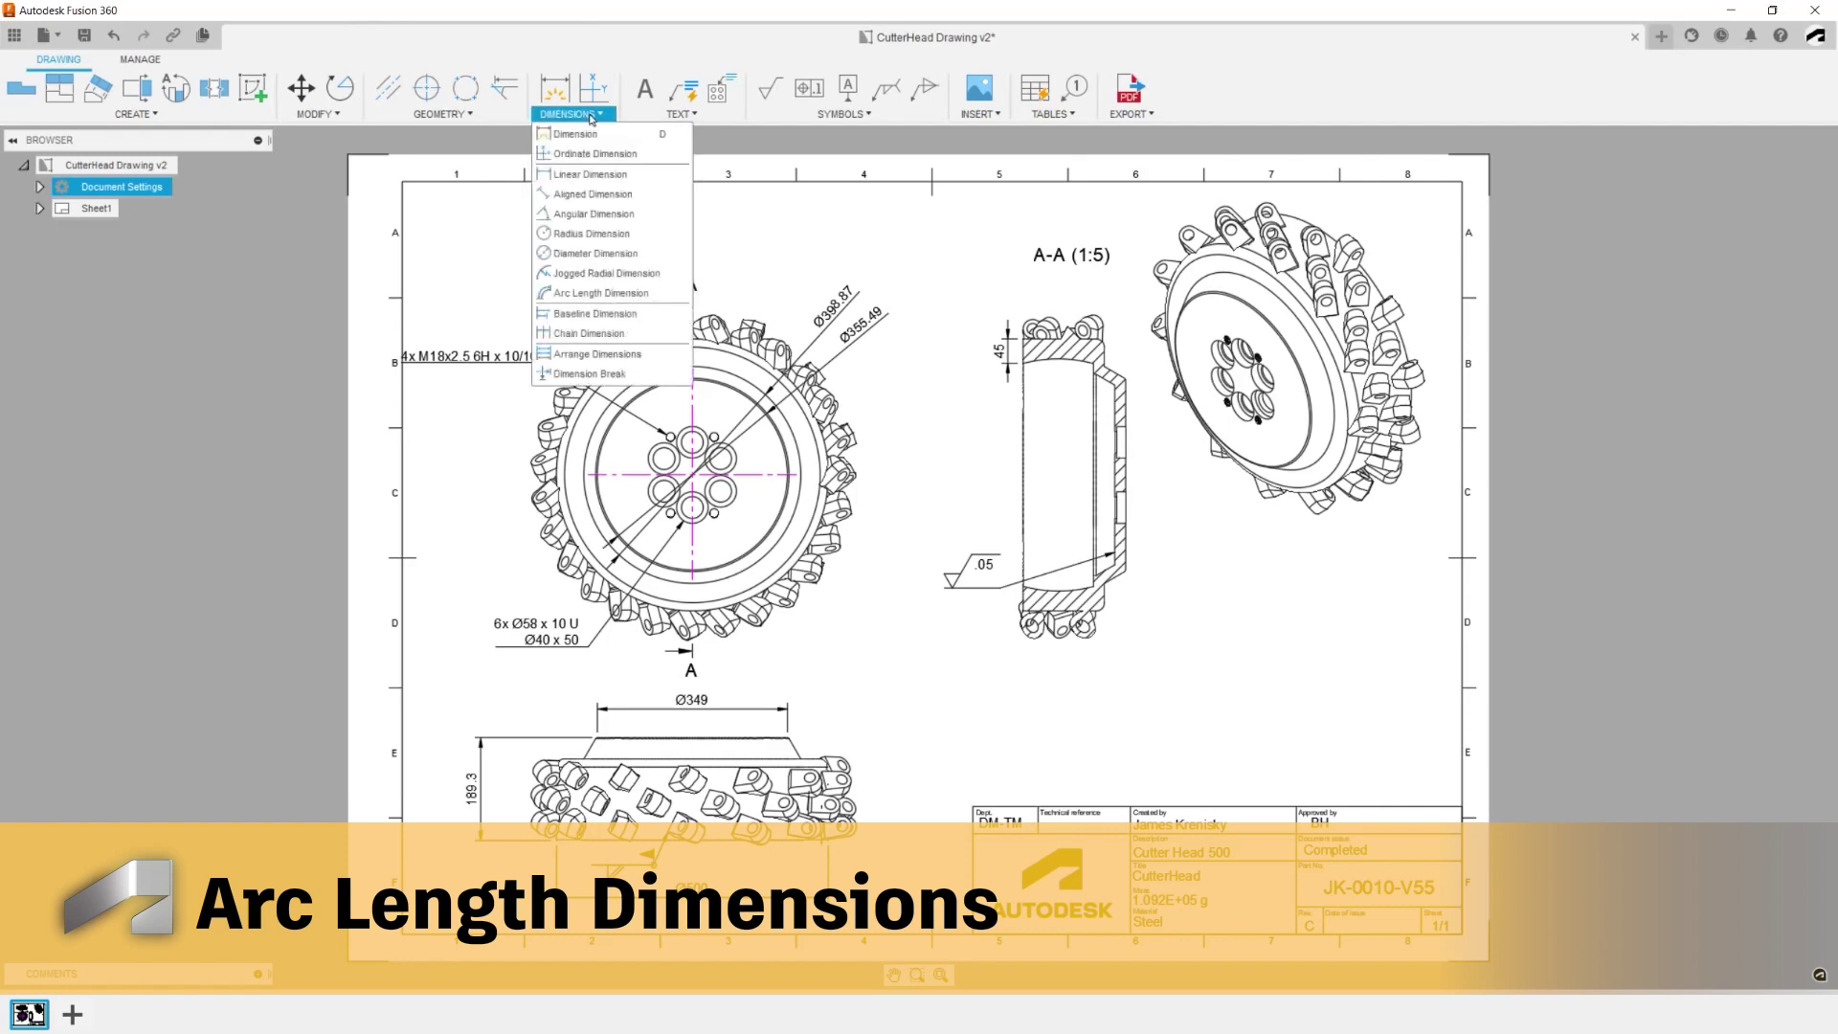
click(601, 292)
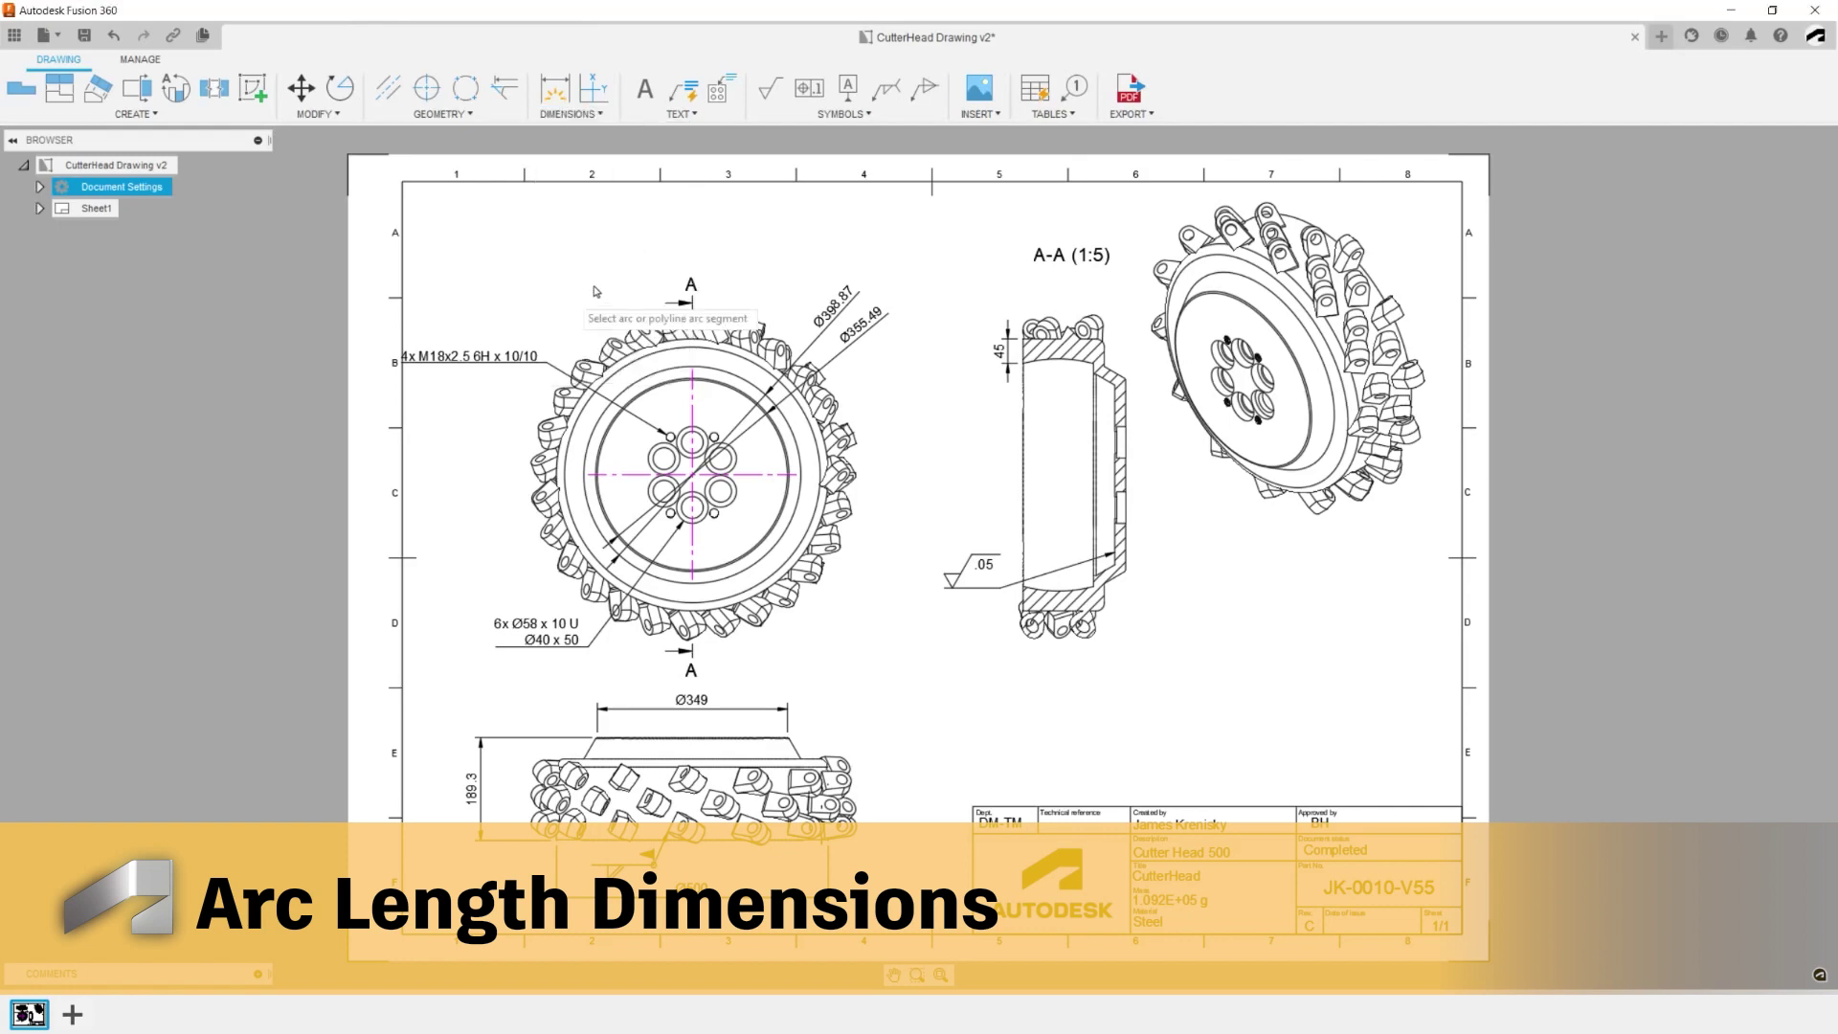
click(1058, 391)
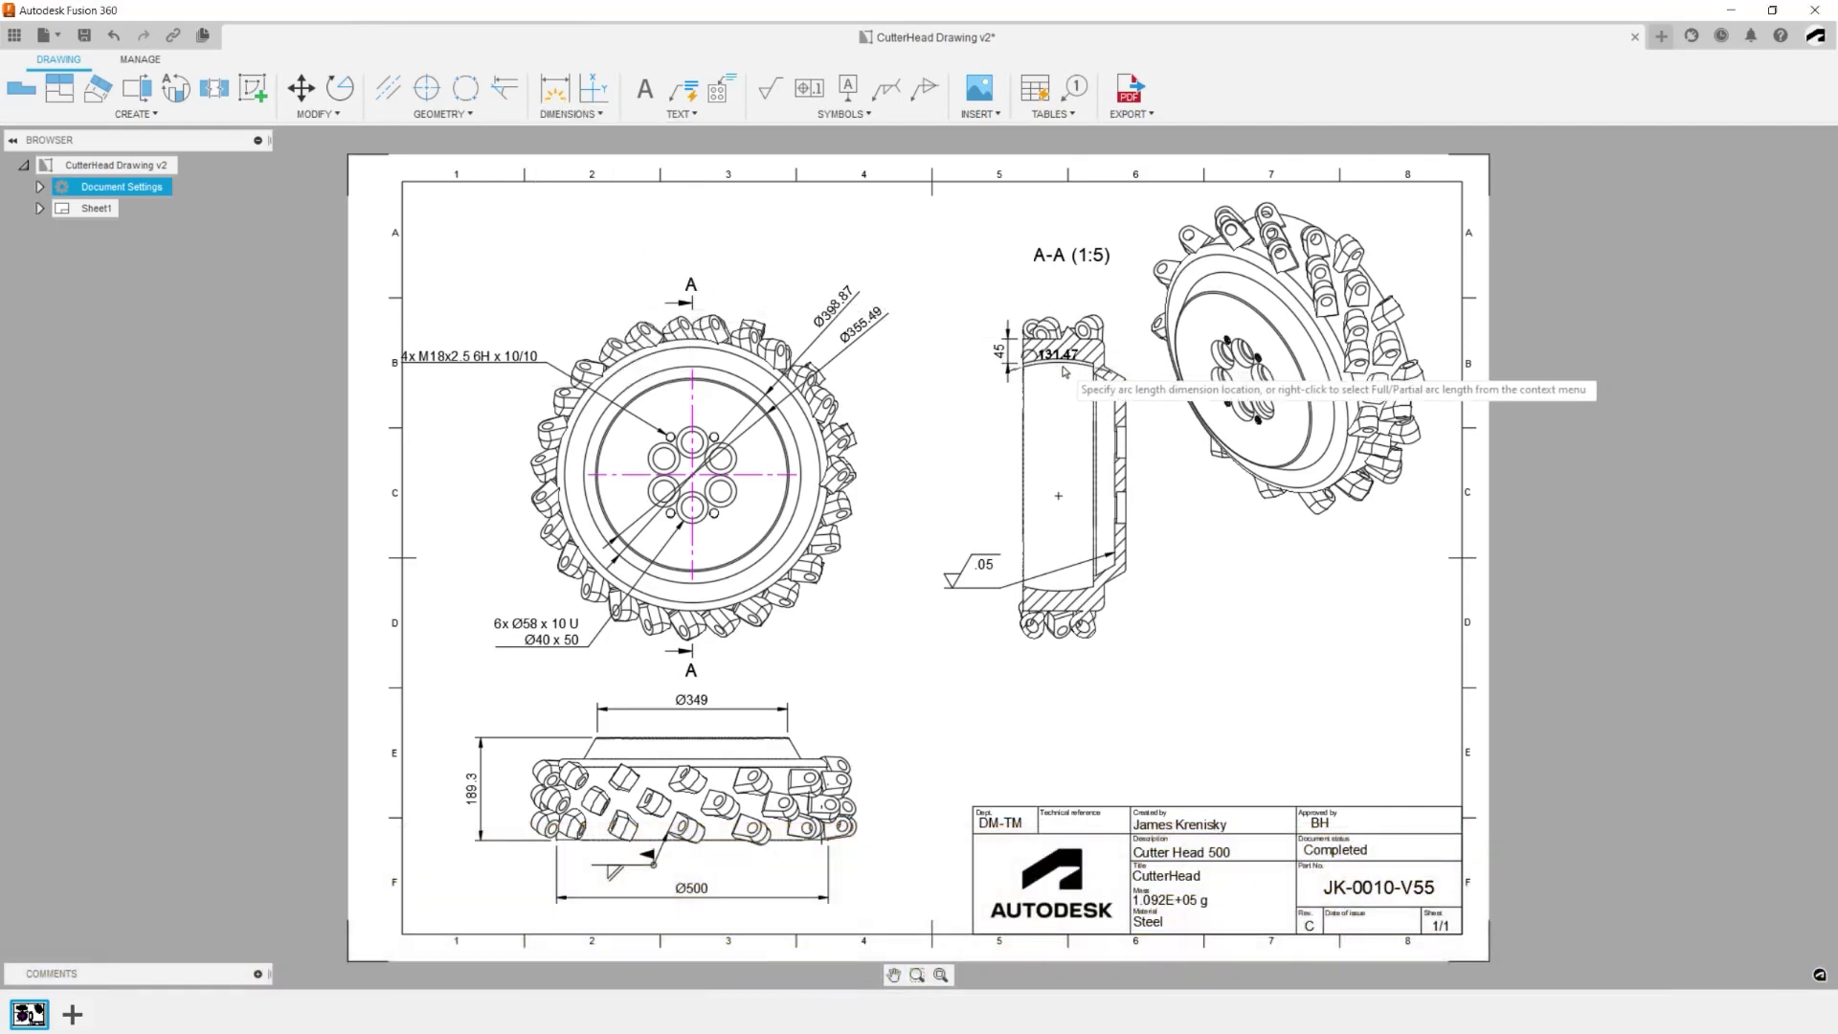
click(1061, 396)
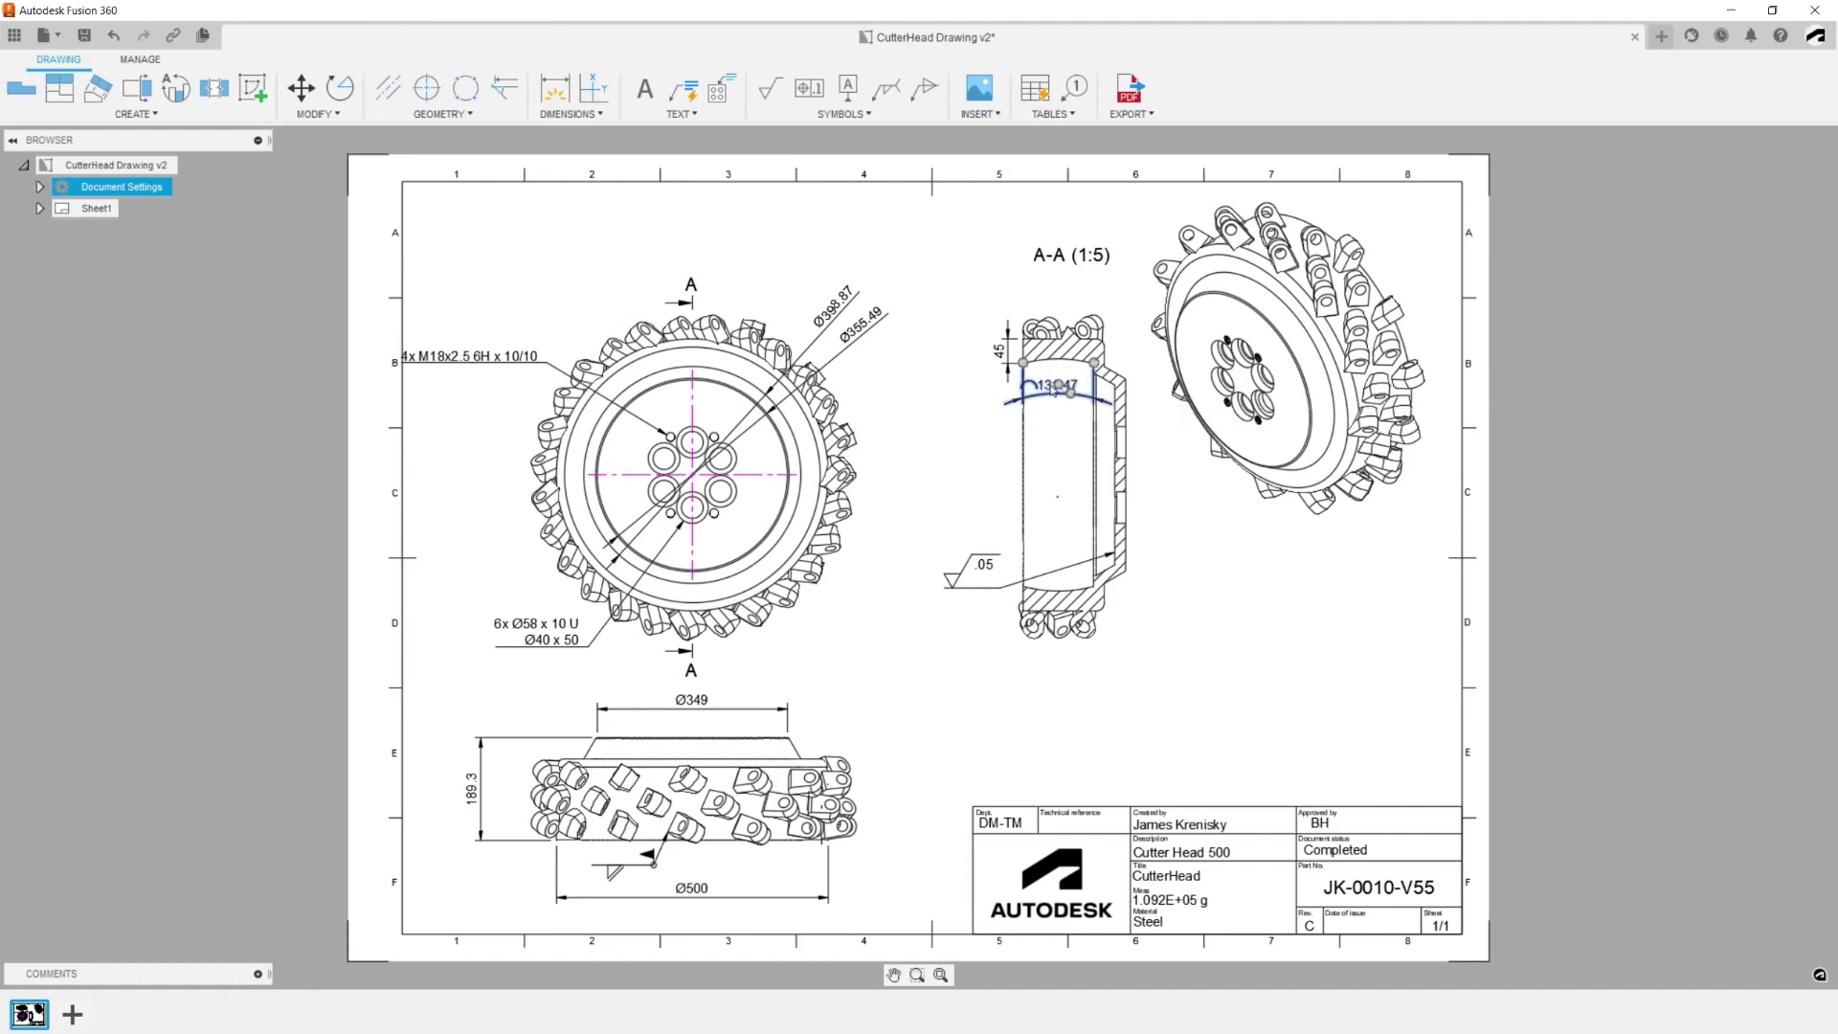
drag(1046, 388, 982, 423)
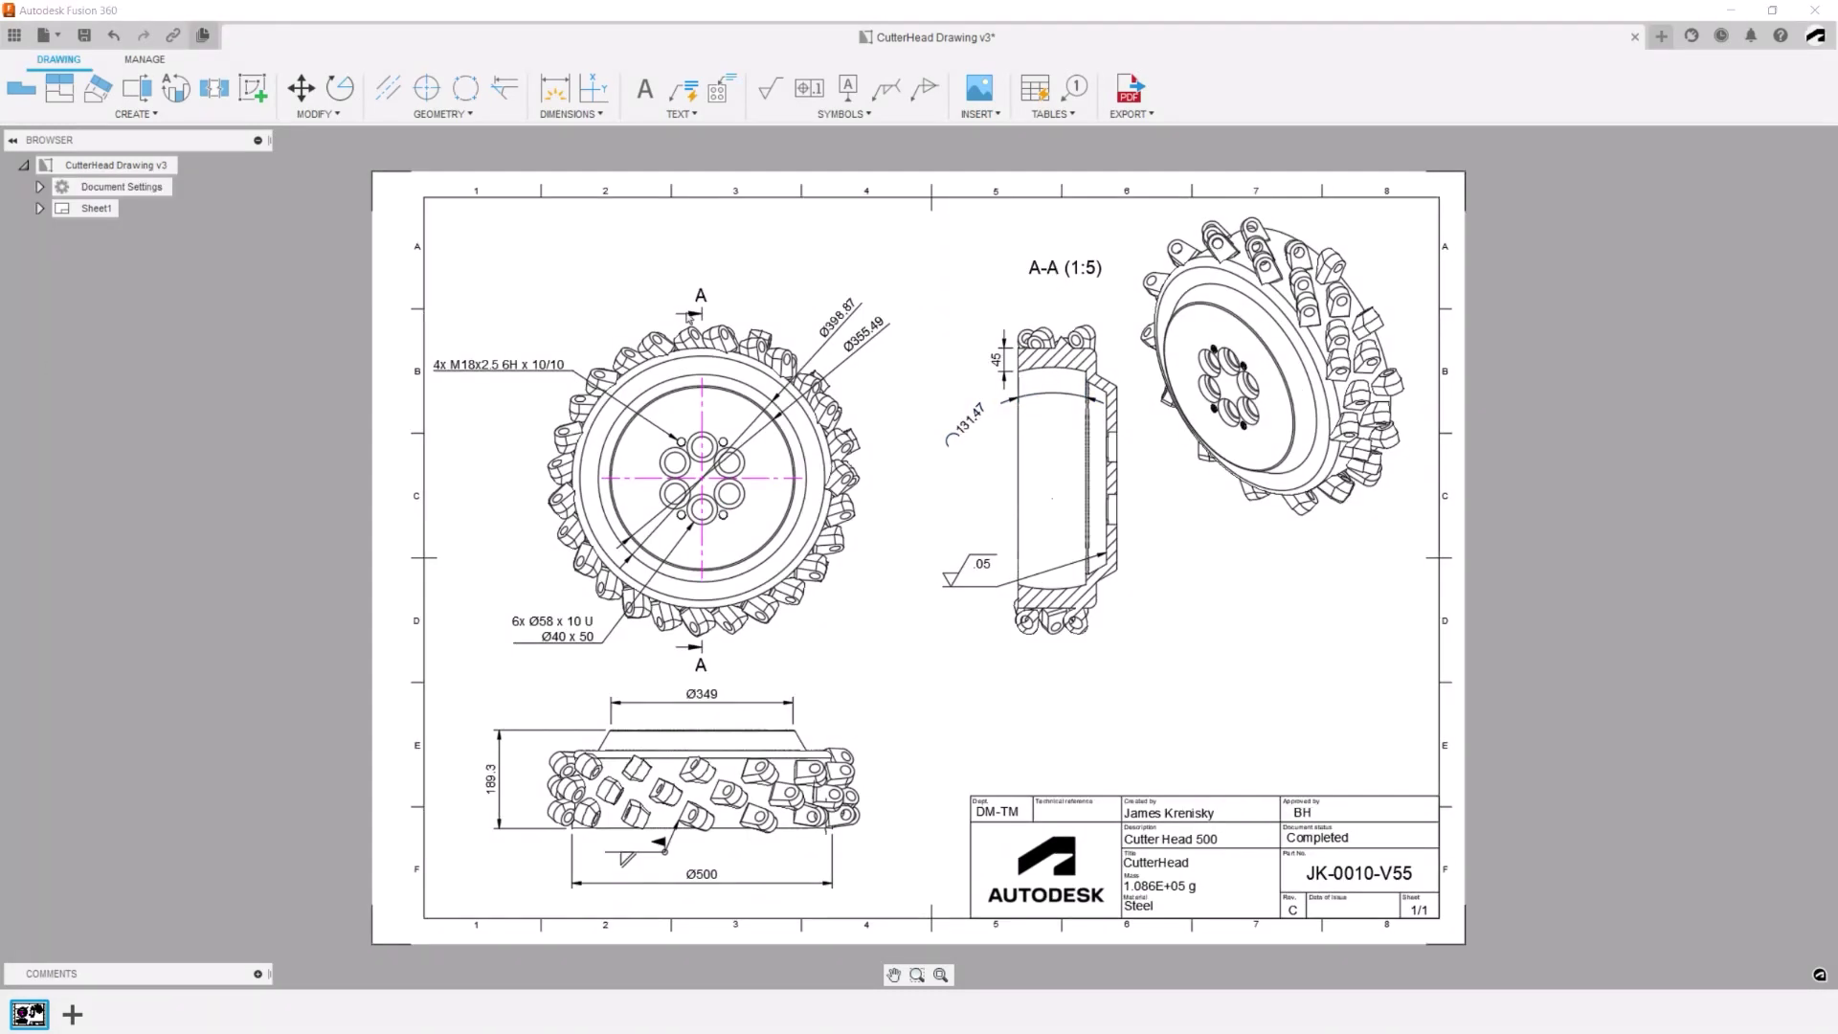
- Add an R253.51 jogged radius dimension to the same arc
click(572, 114)
click(613, 275)
click(1053, 372)
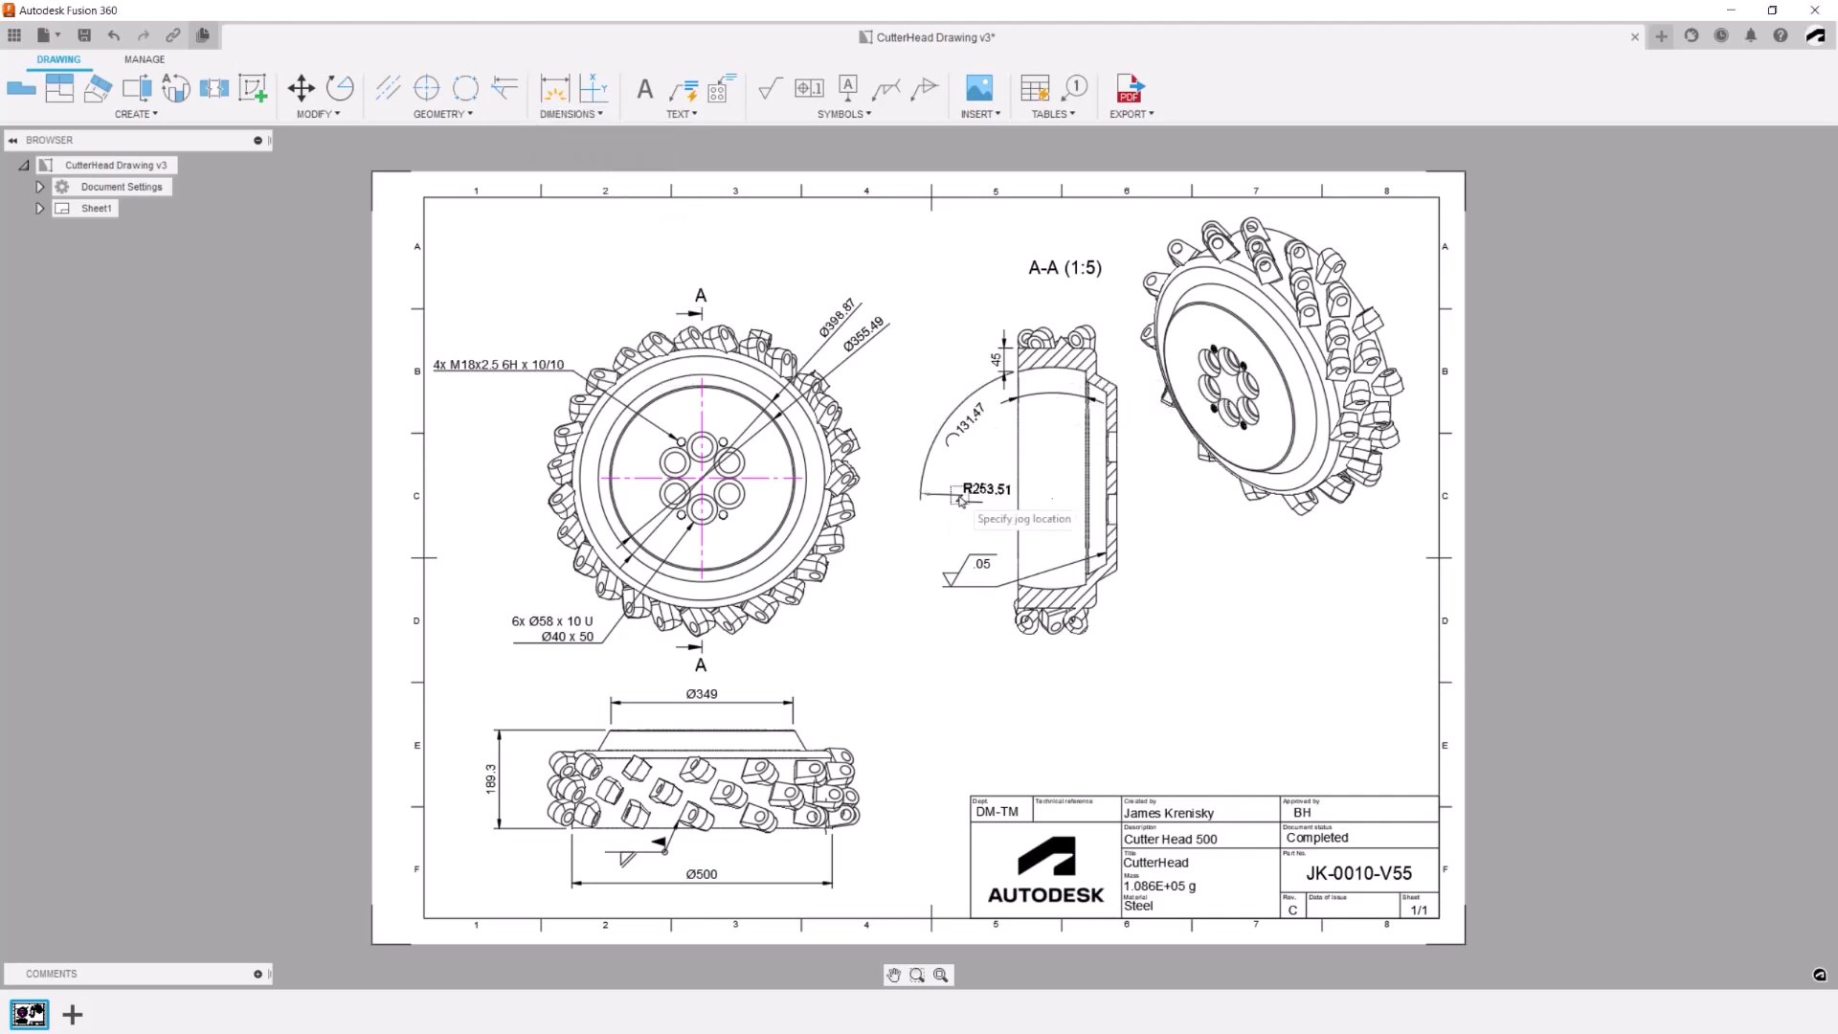
click(972, 491)
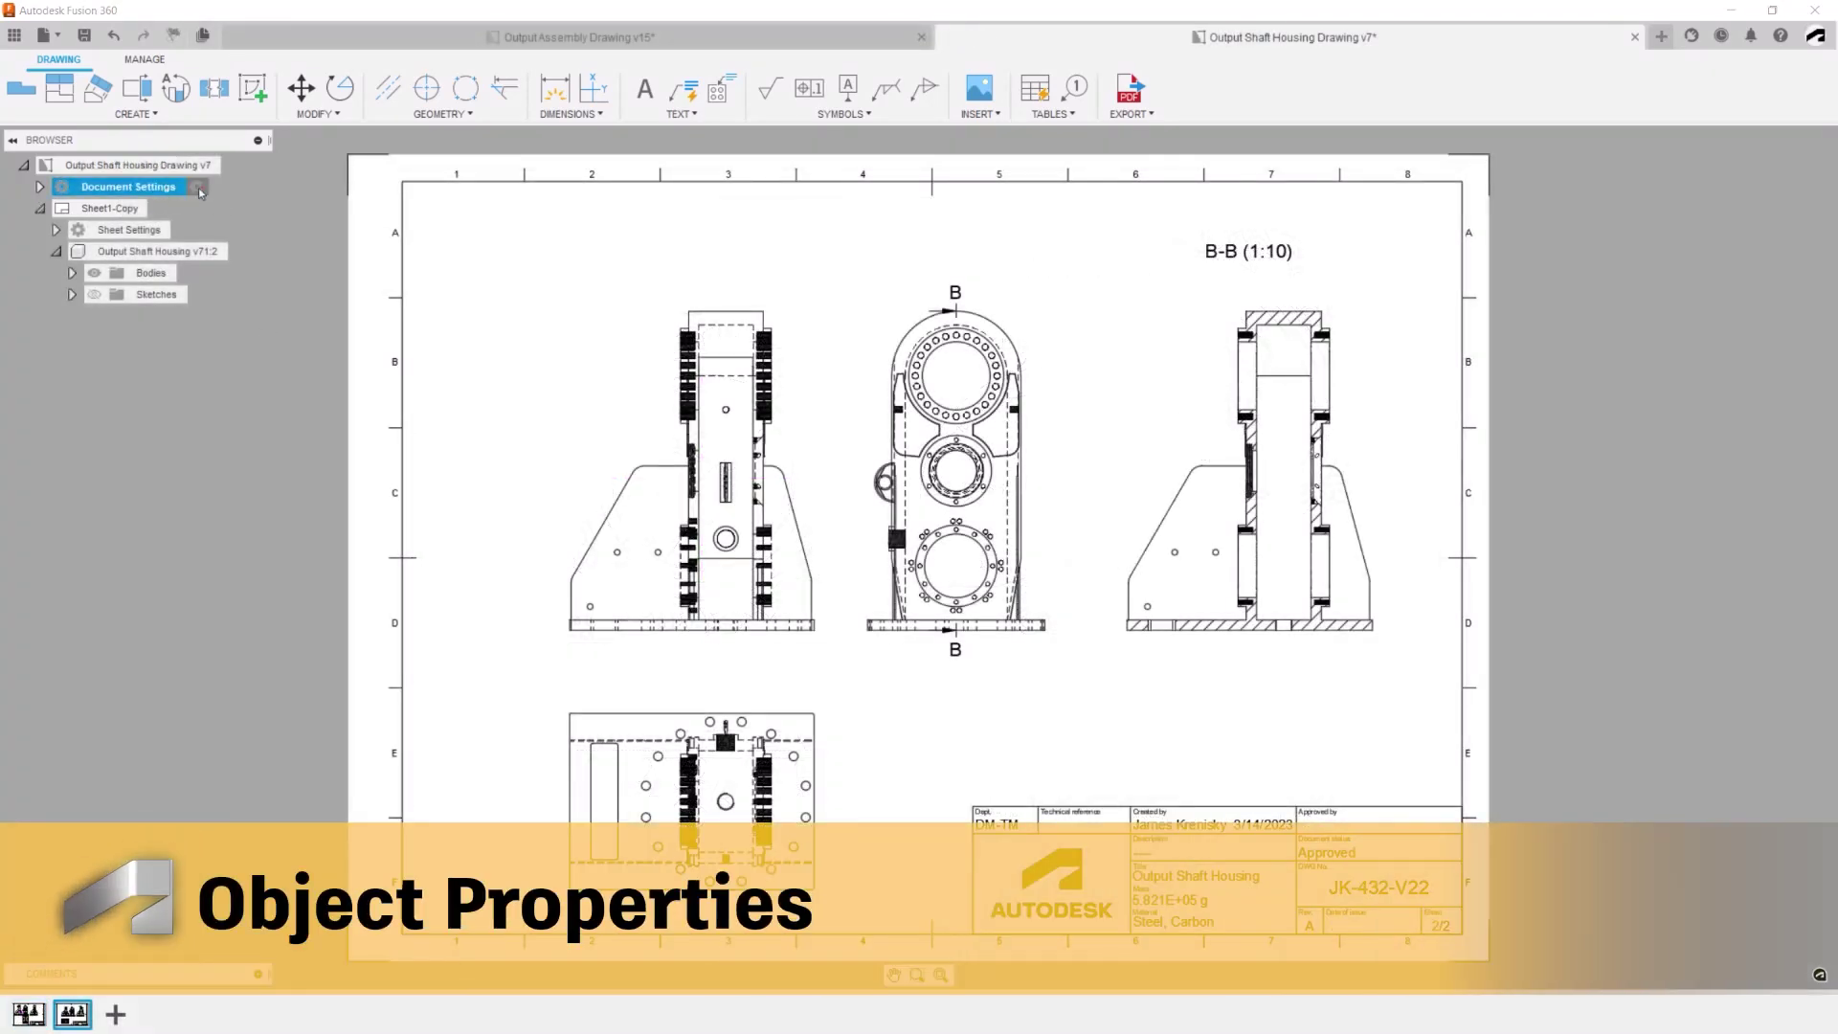
- In Document Settings, colour tangent edges and hidden lines grey and centre lines magenta
click(197, 186)
click(1614, 166)
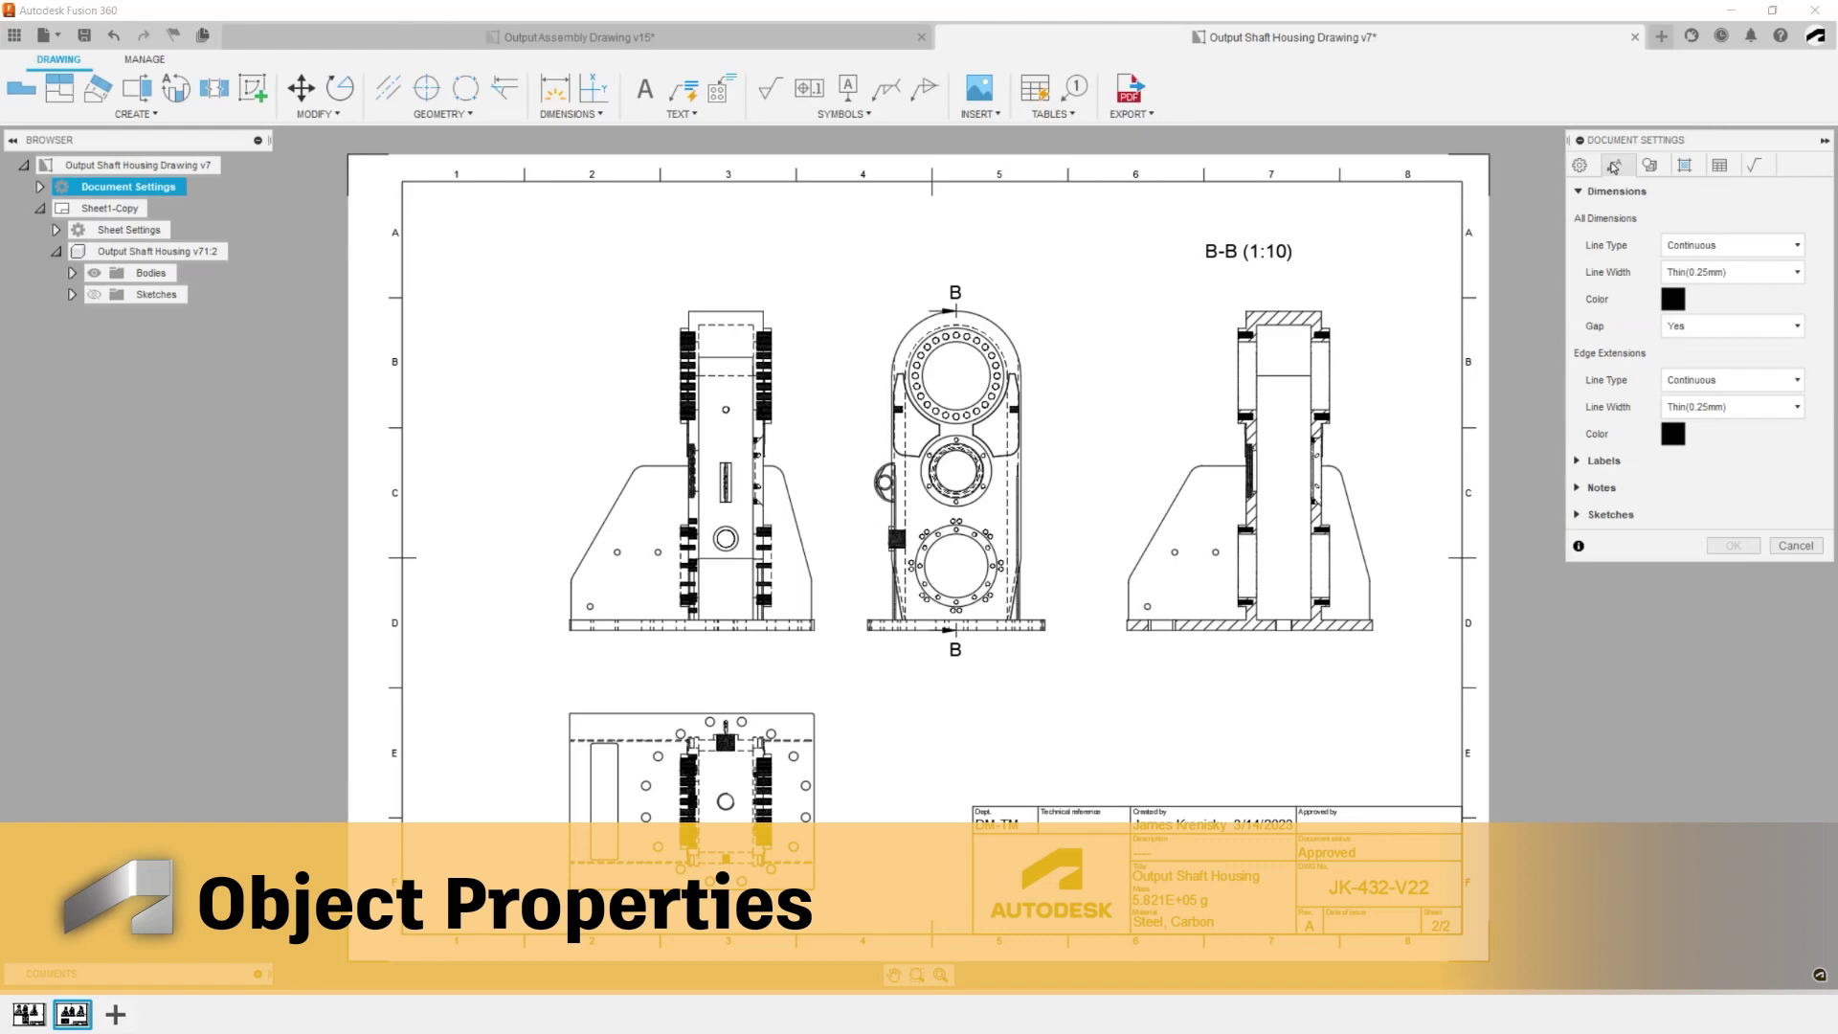
click(1650, 166)
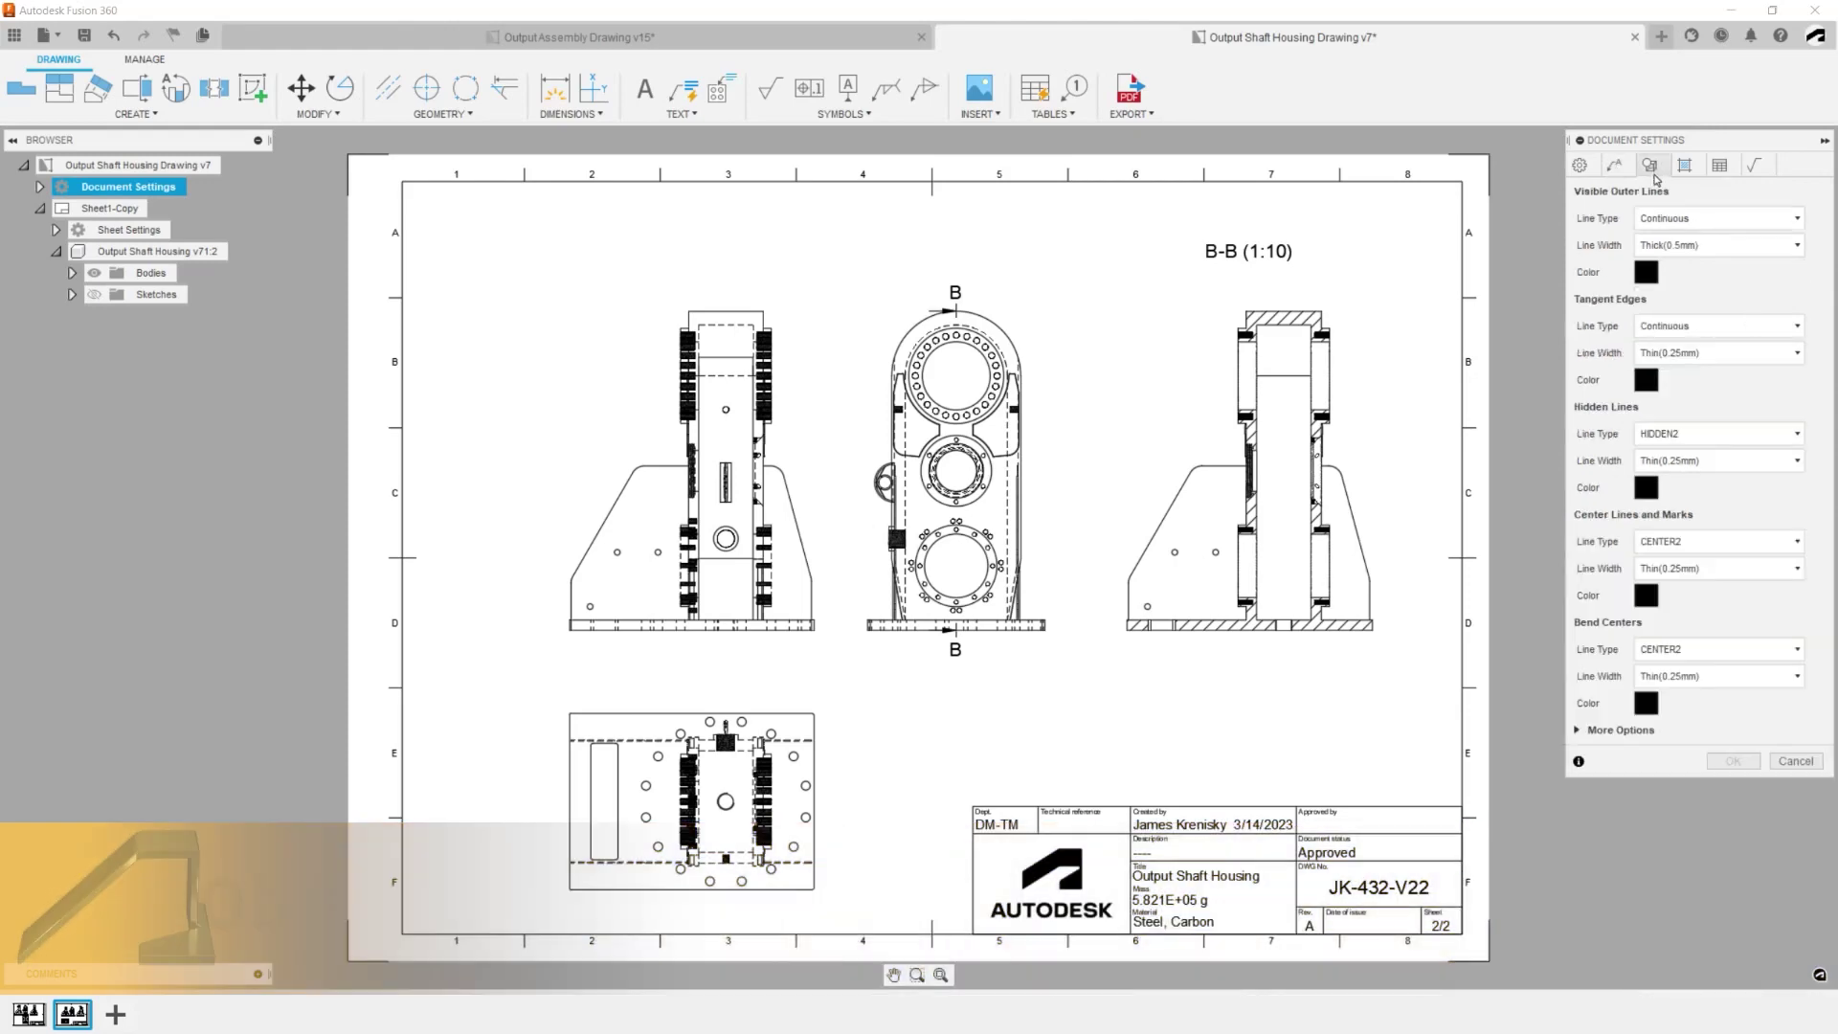
click(1646, 380)
click(1119, 443)
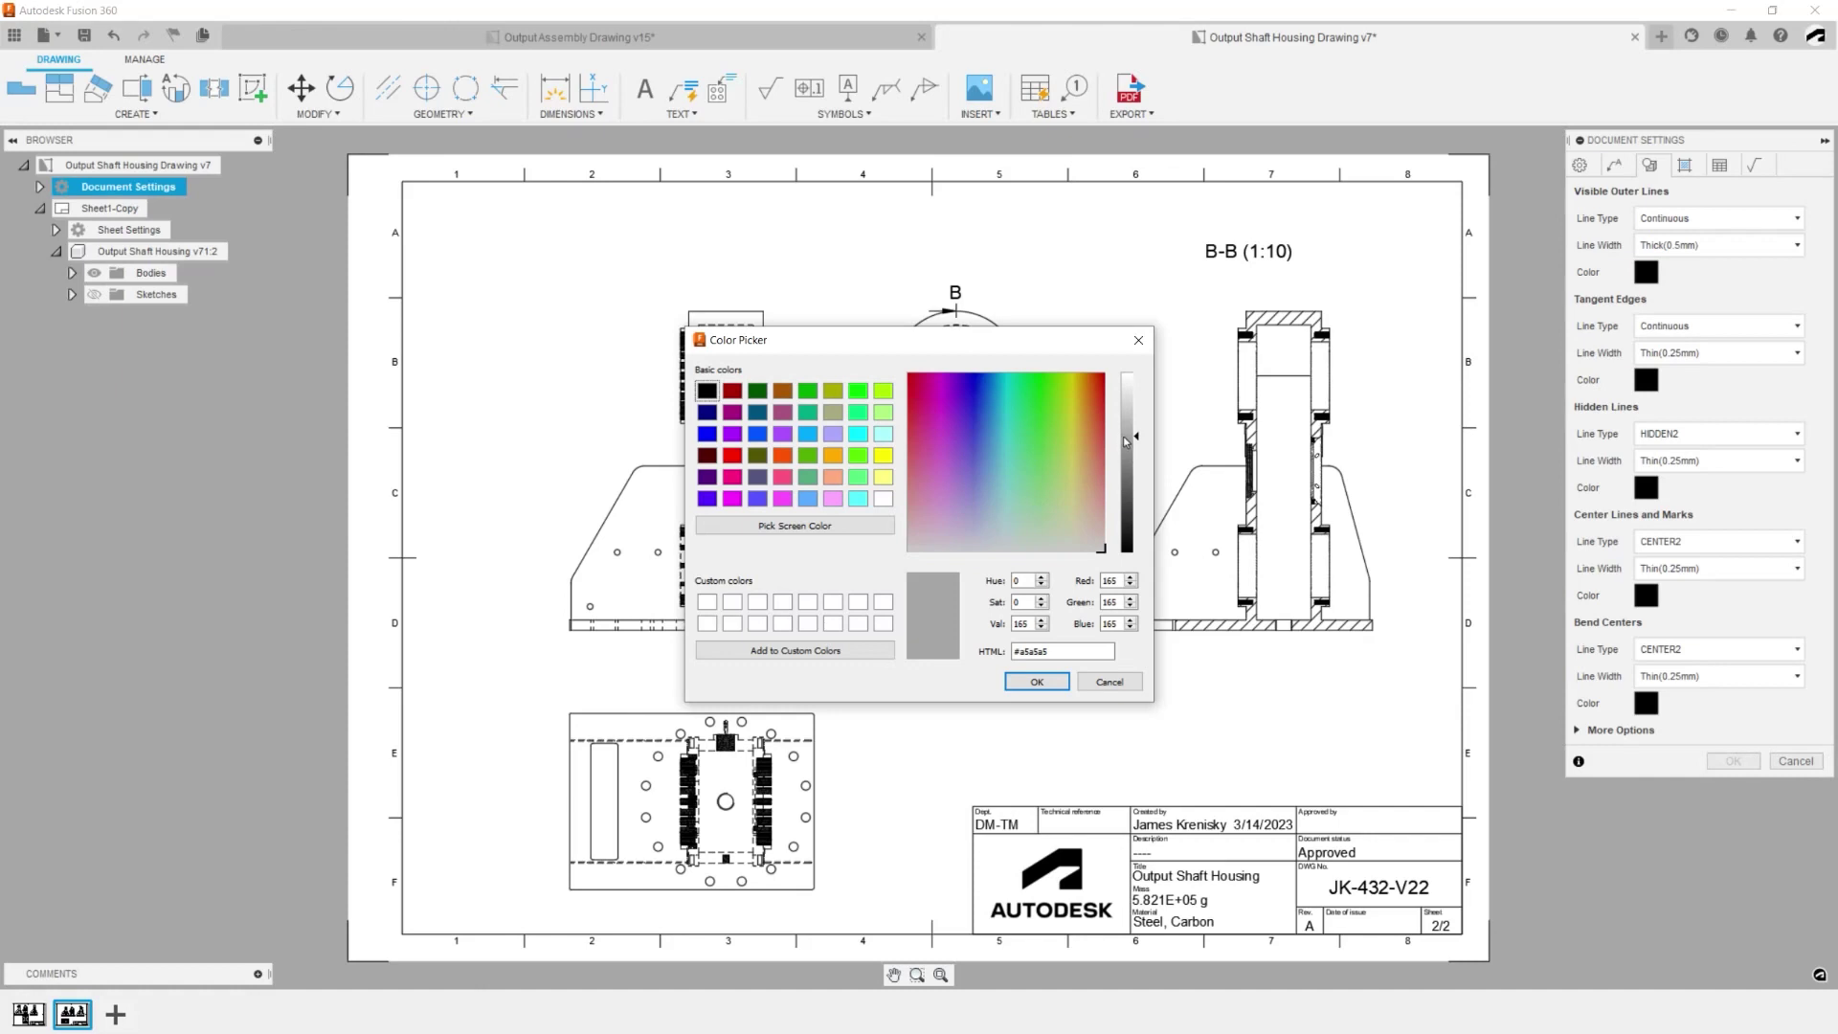
click(1037, 681)
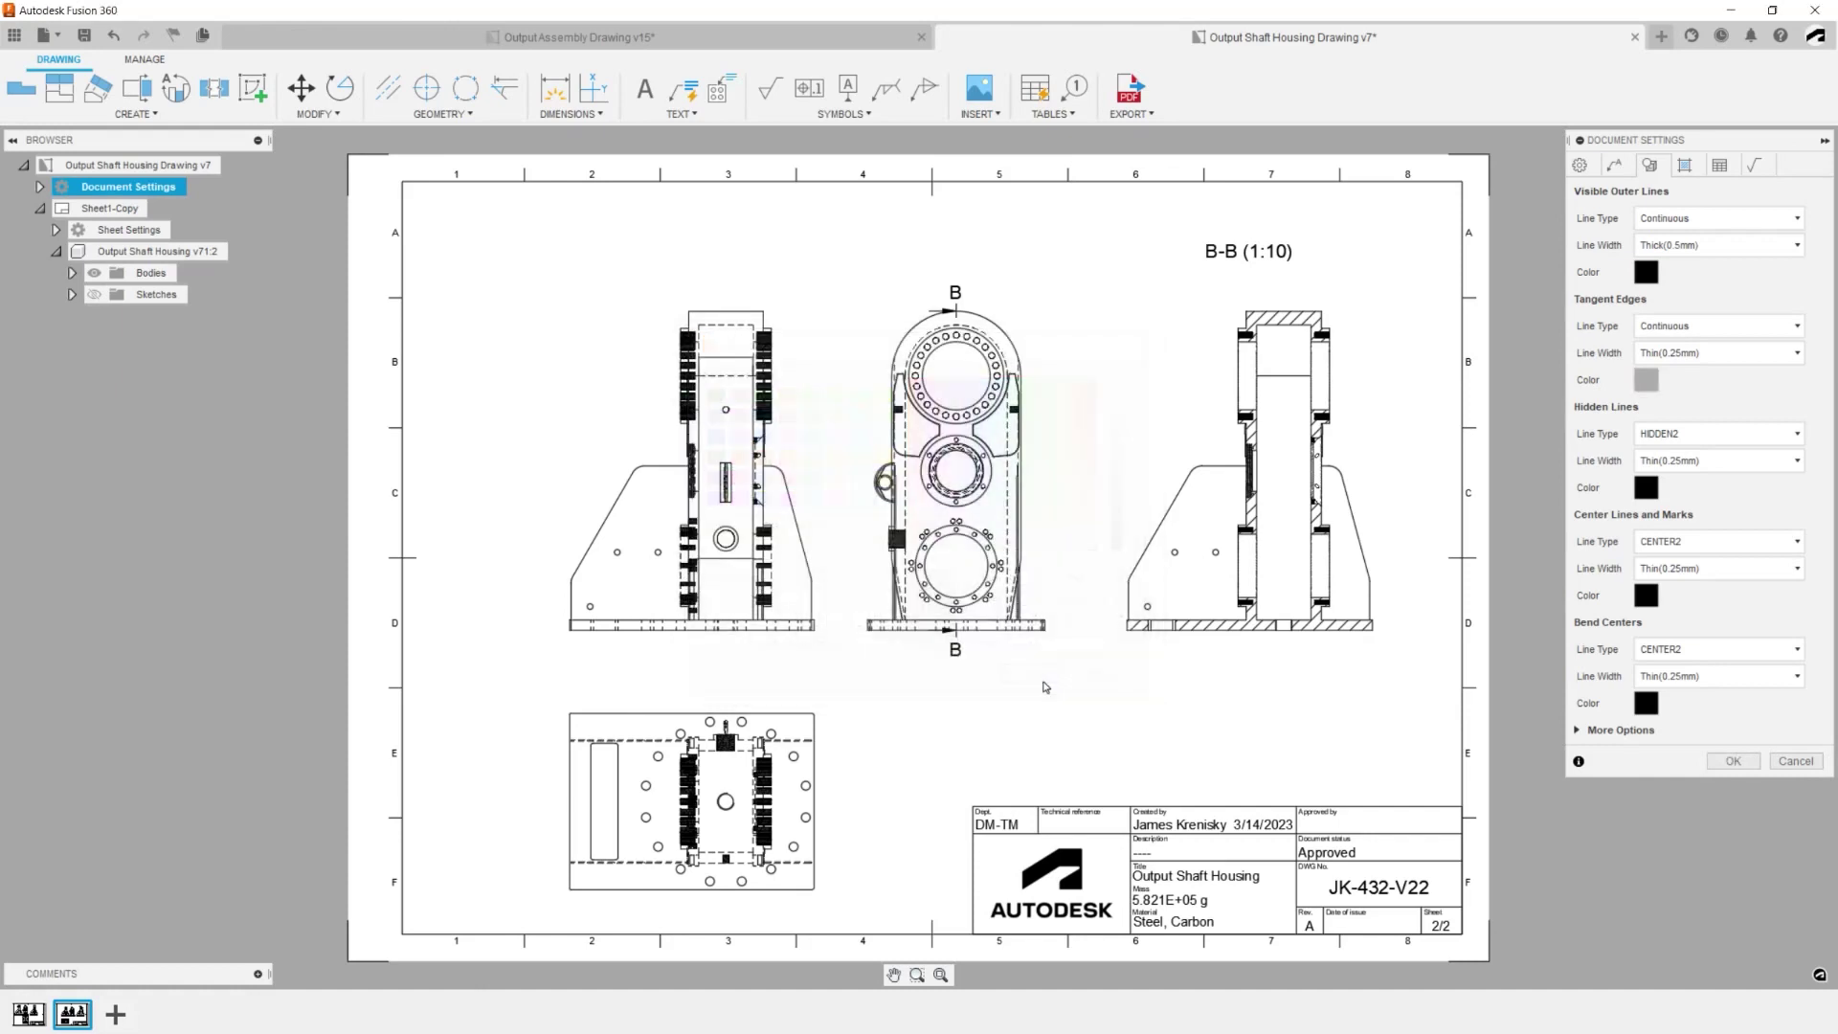
click(1643, 490)
click(1128, 437)
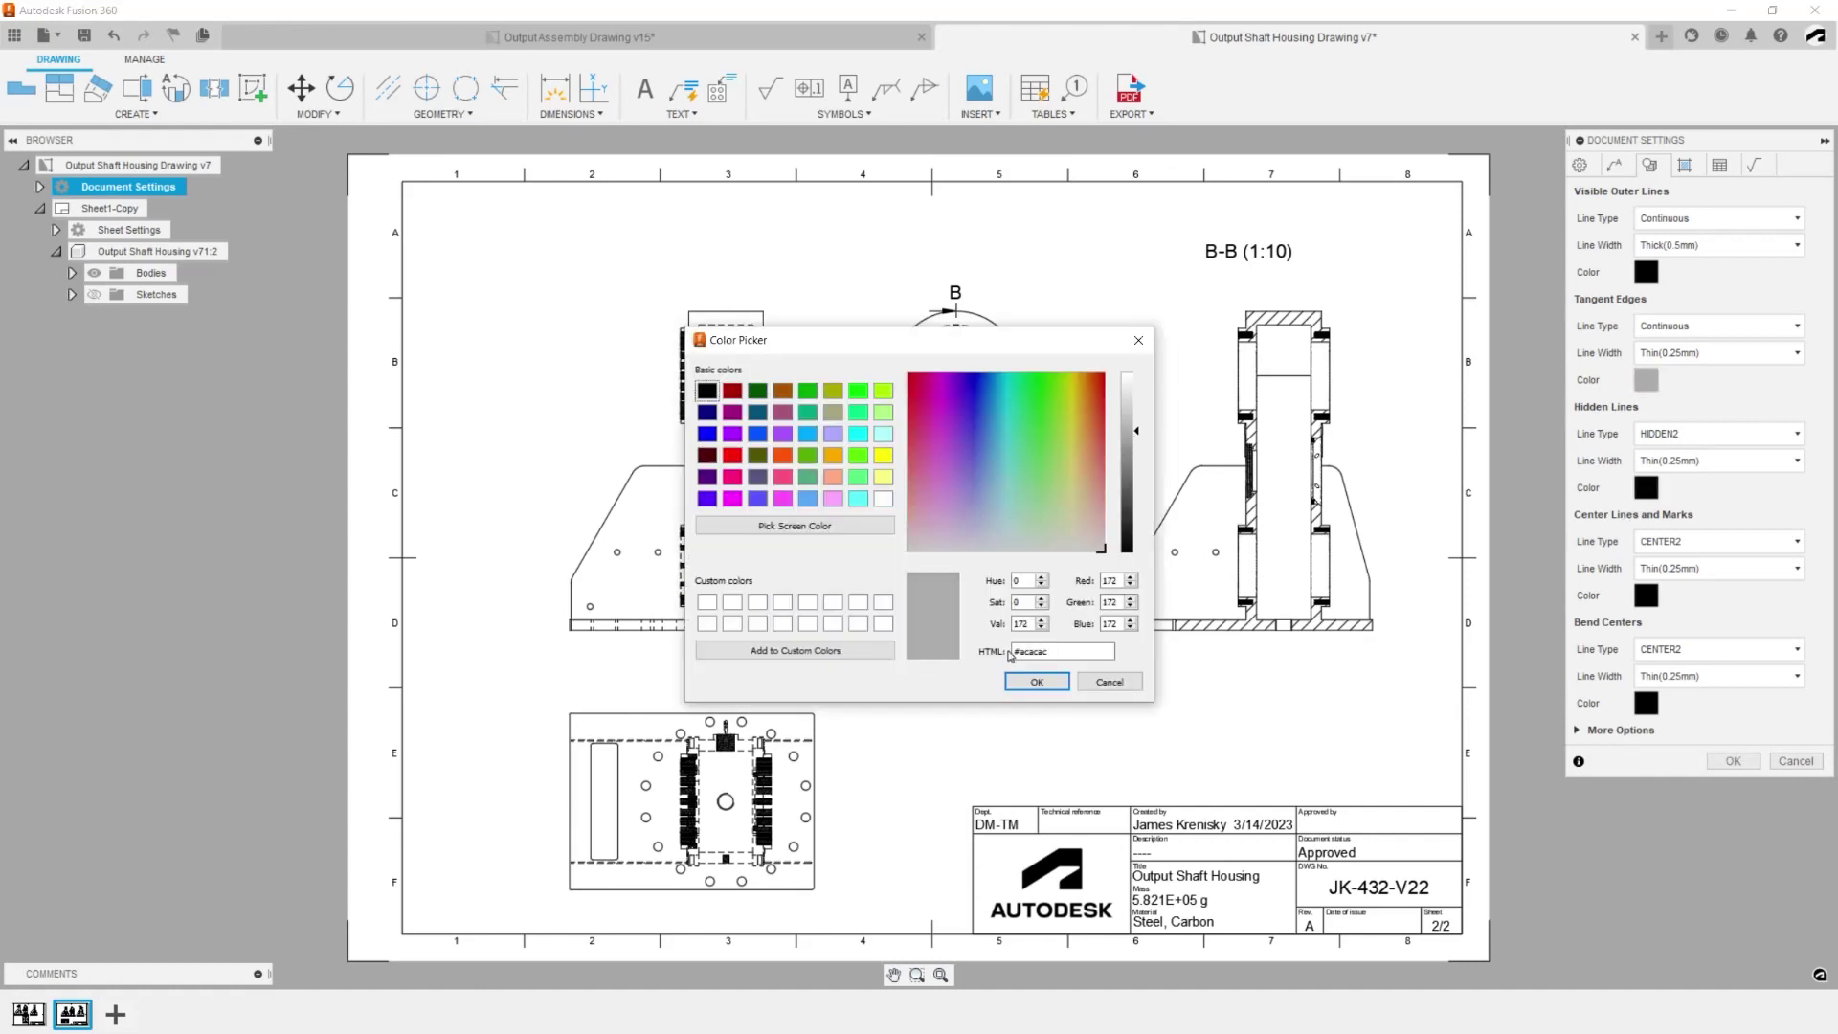
click(1036, 682)
click(1645, 595)
click(733, 499)
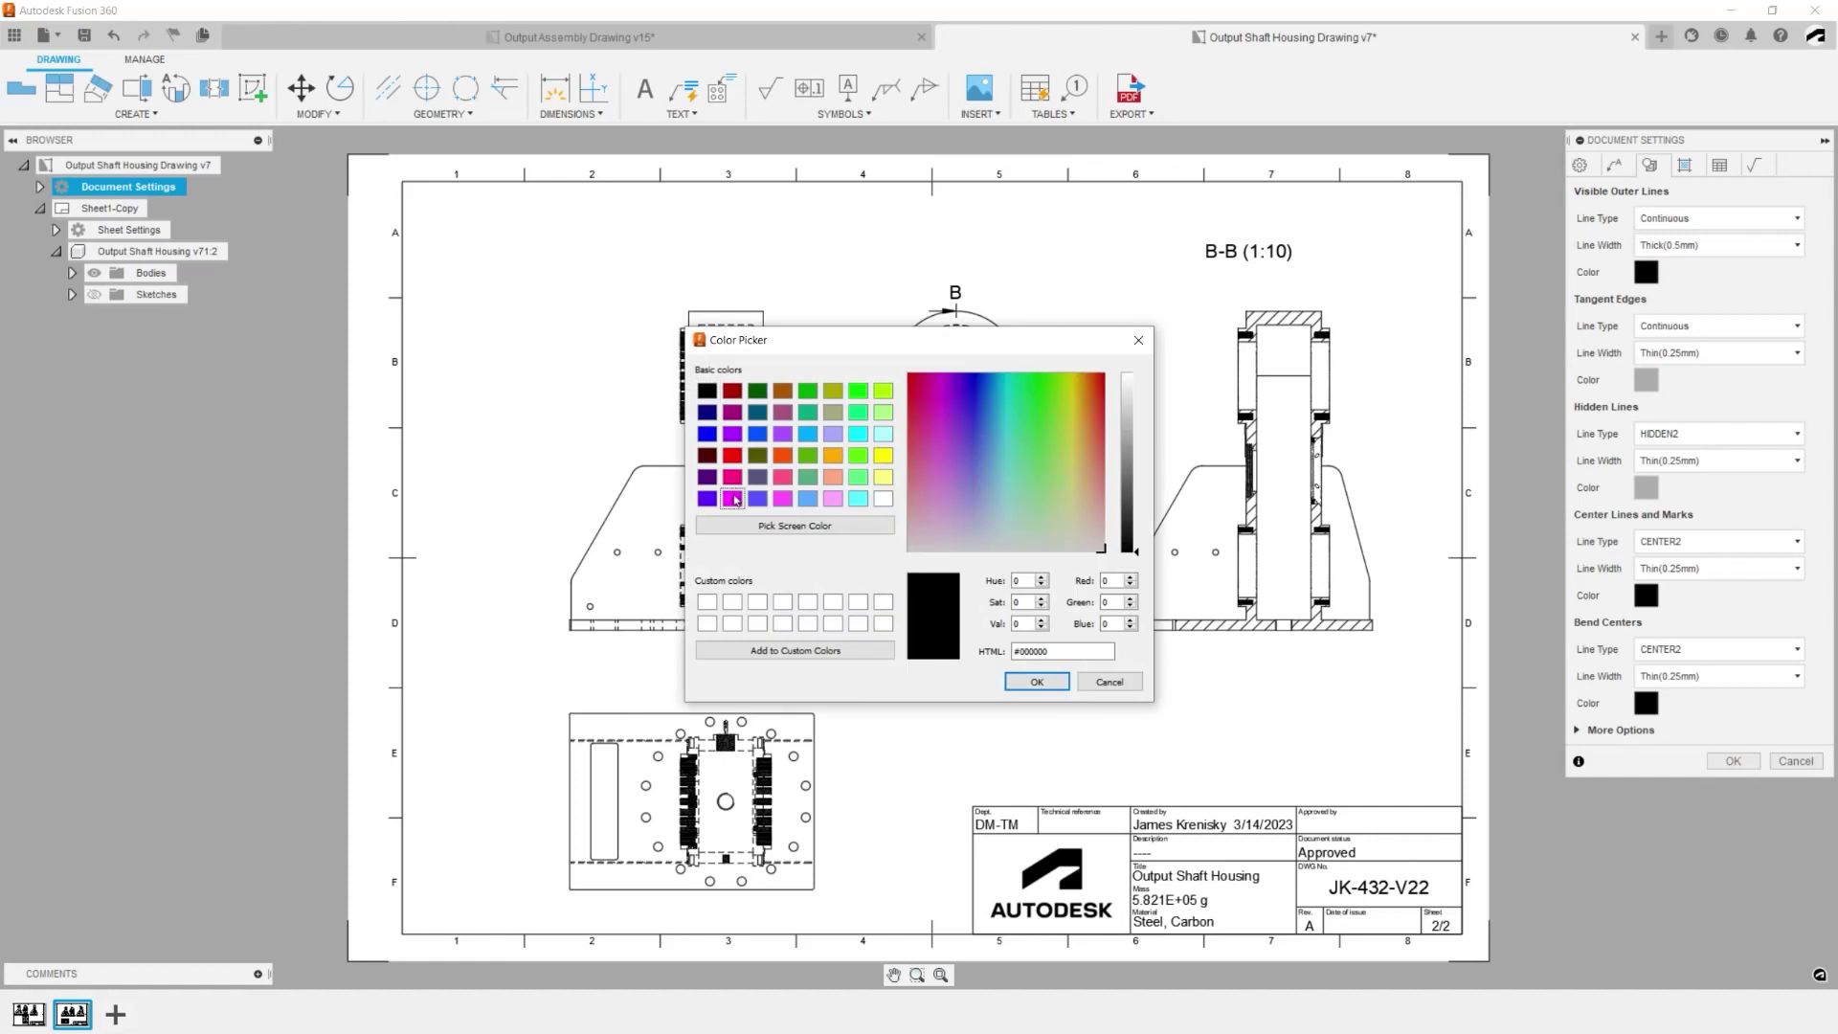
click(1036, 682)
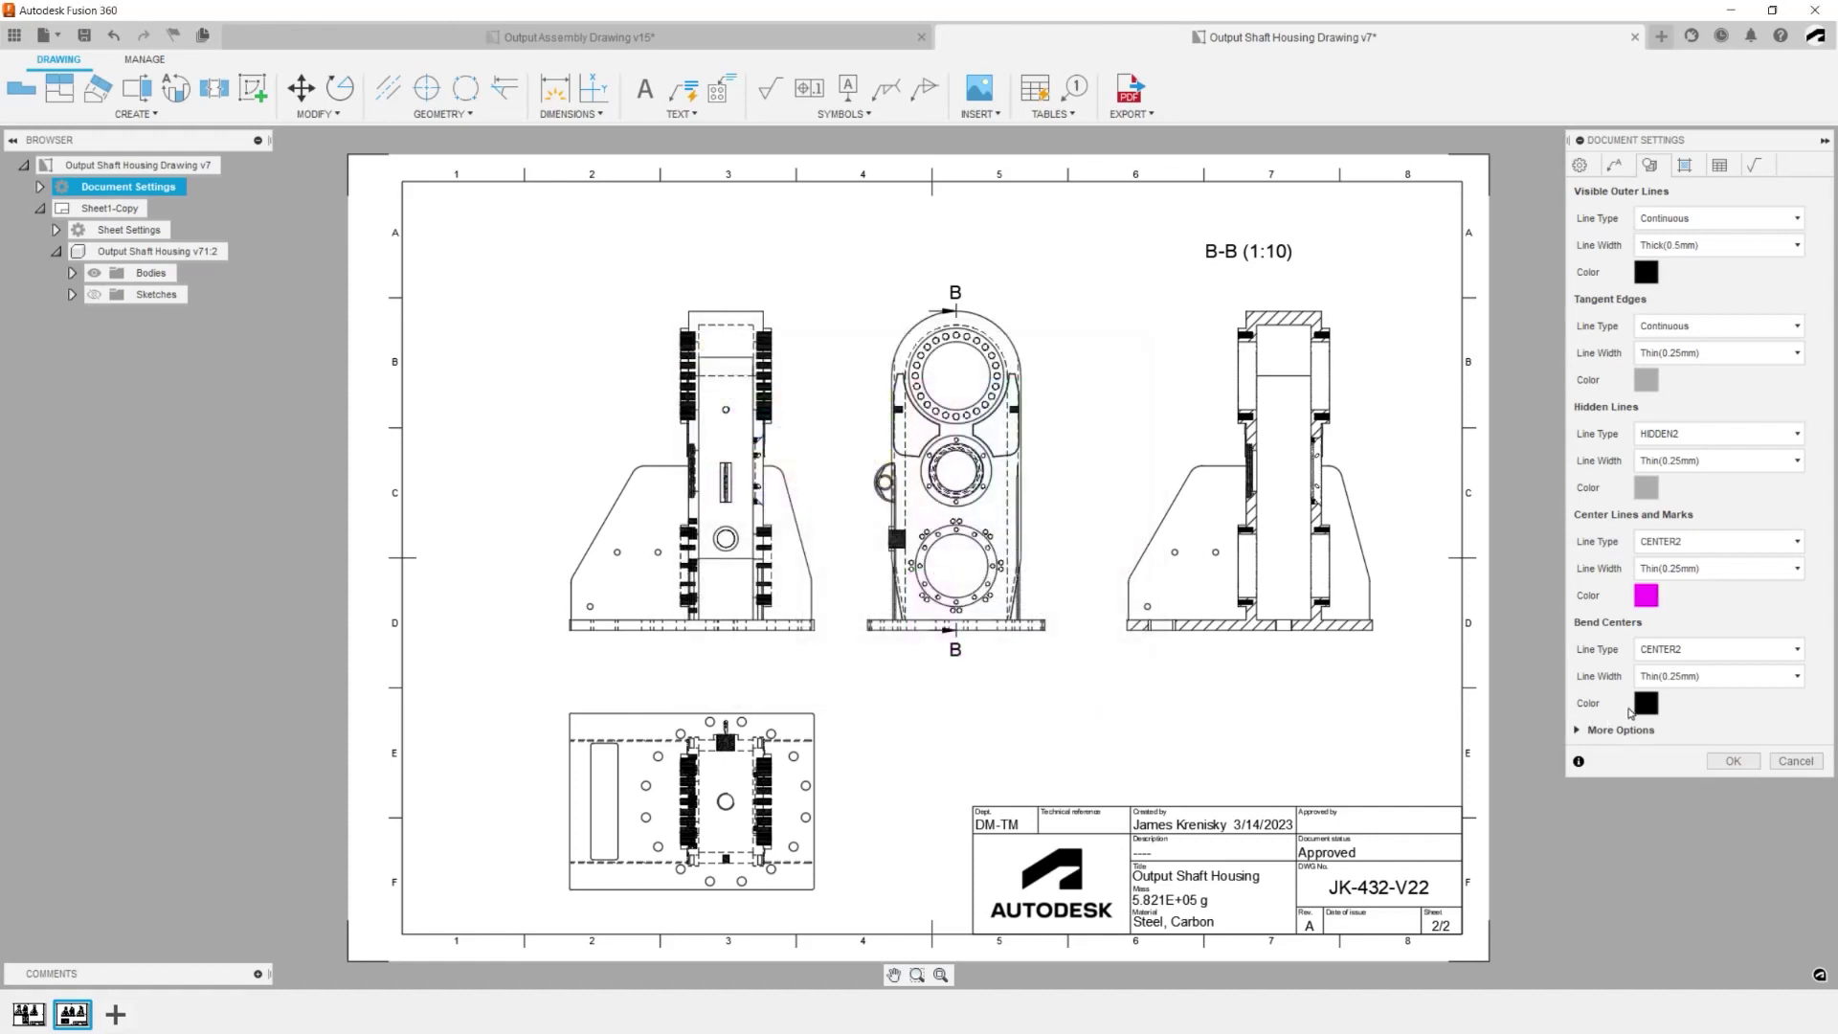
- Make section hatching Medium (0.35mm) wide and magenta, and apply the settings
click(1684, 165)
click(1713, 218)
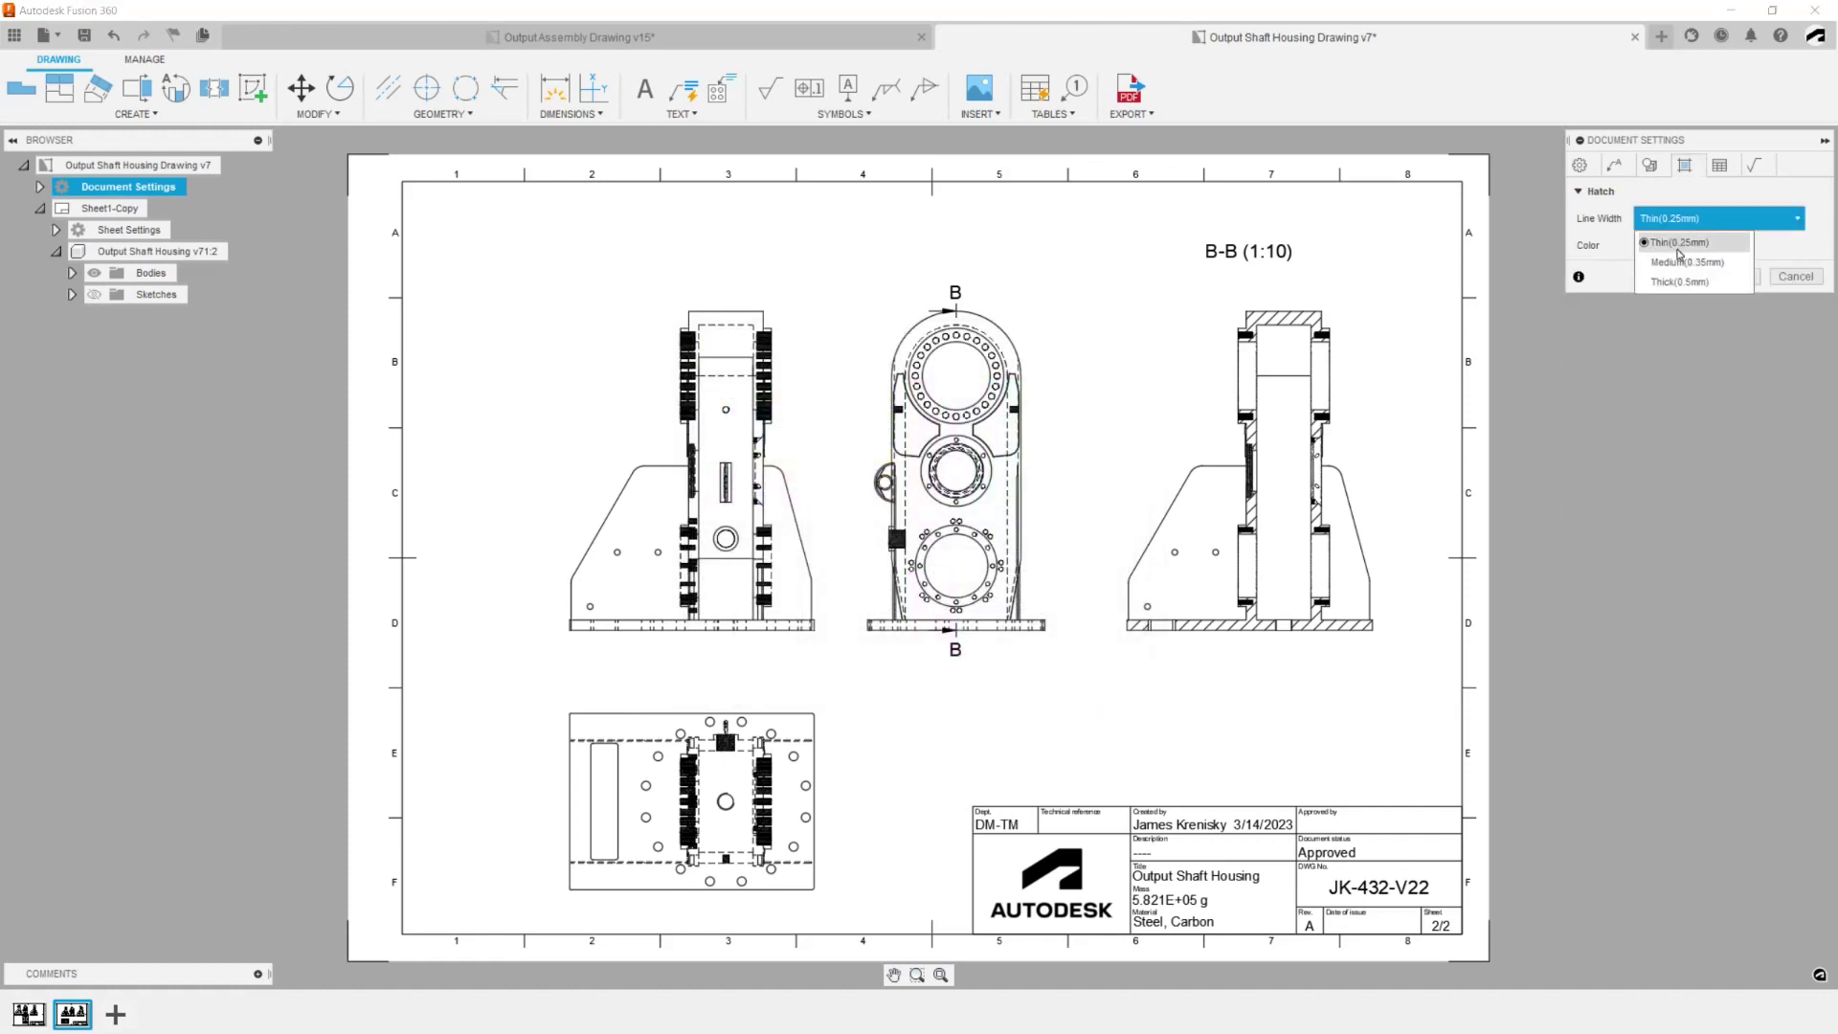
click(1685, 261)
click(1646, 245)
click(733, 499)
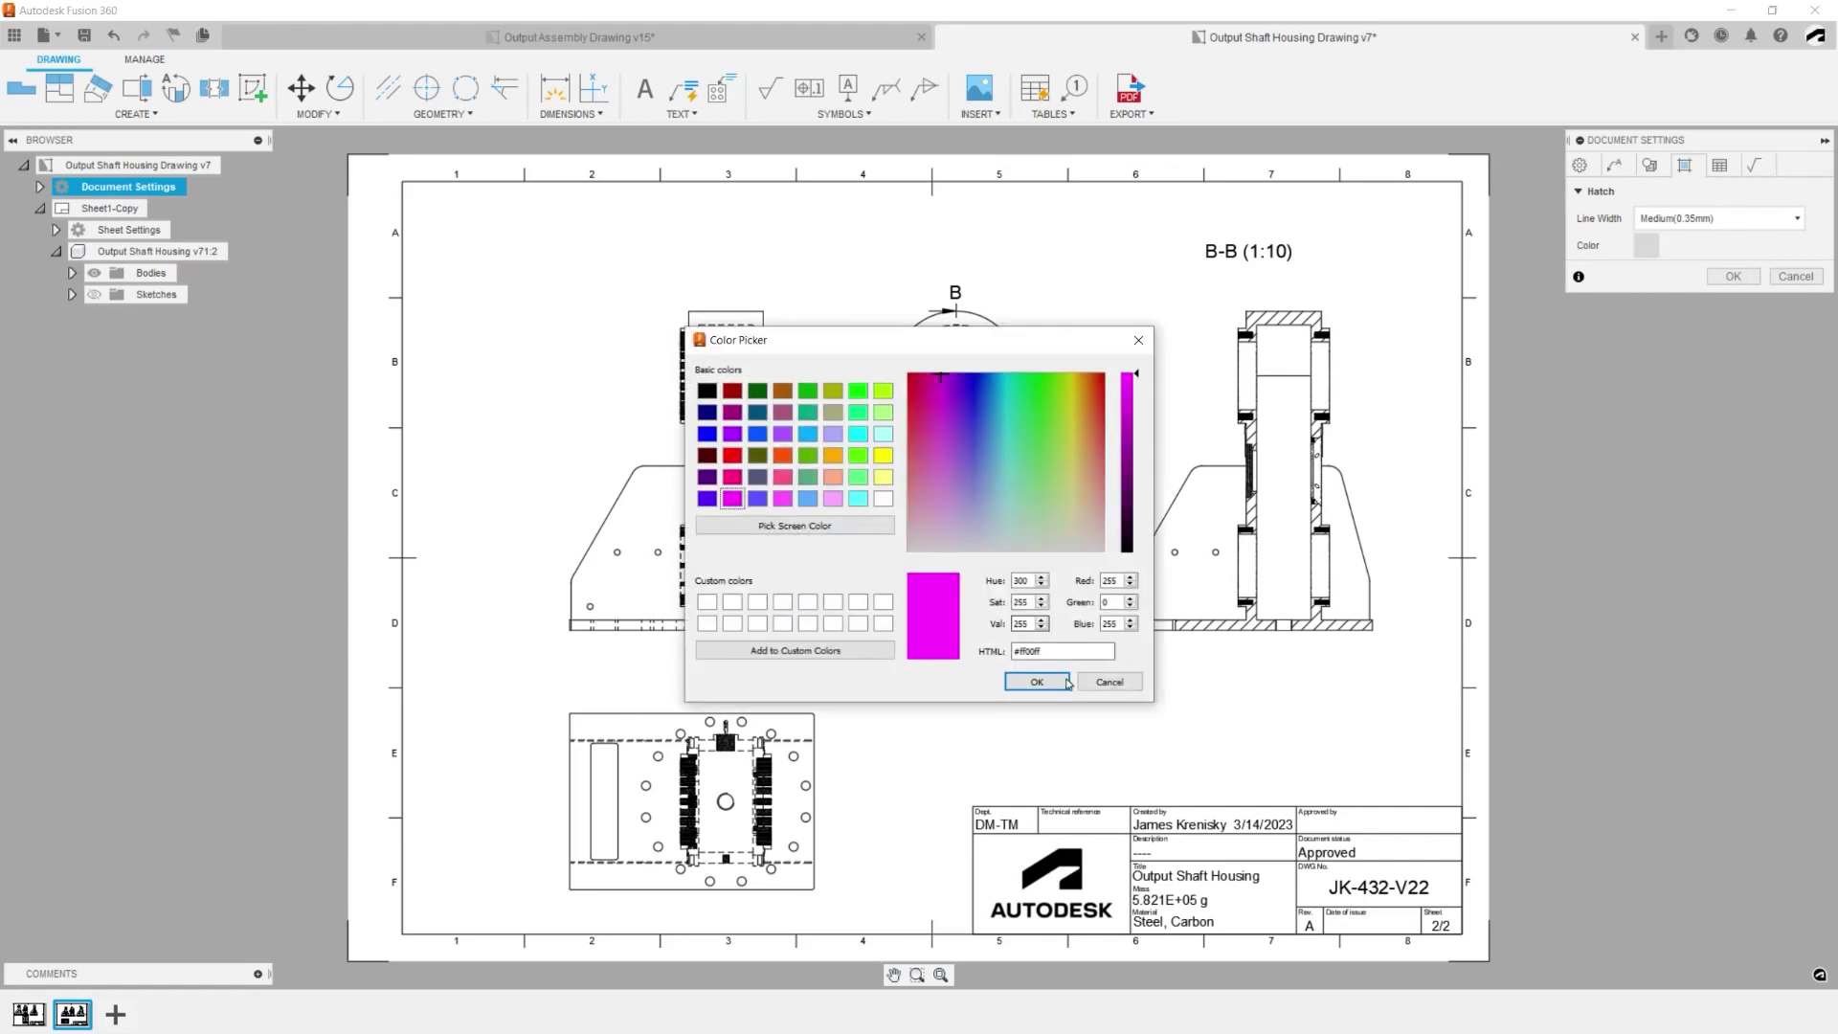
click(1067, 681)
click(1732, 276)
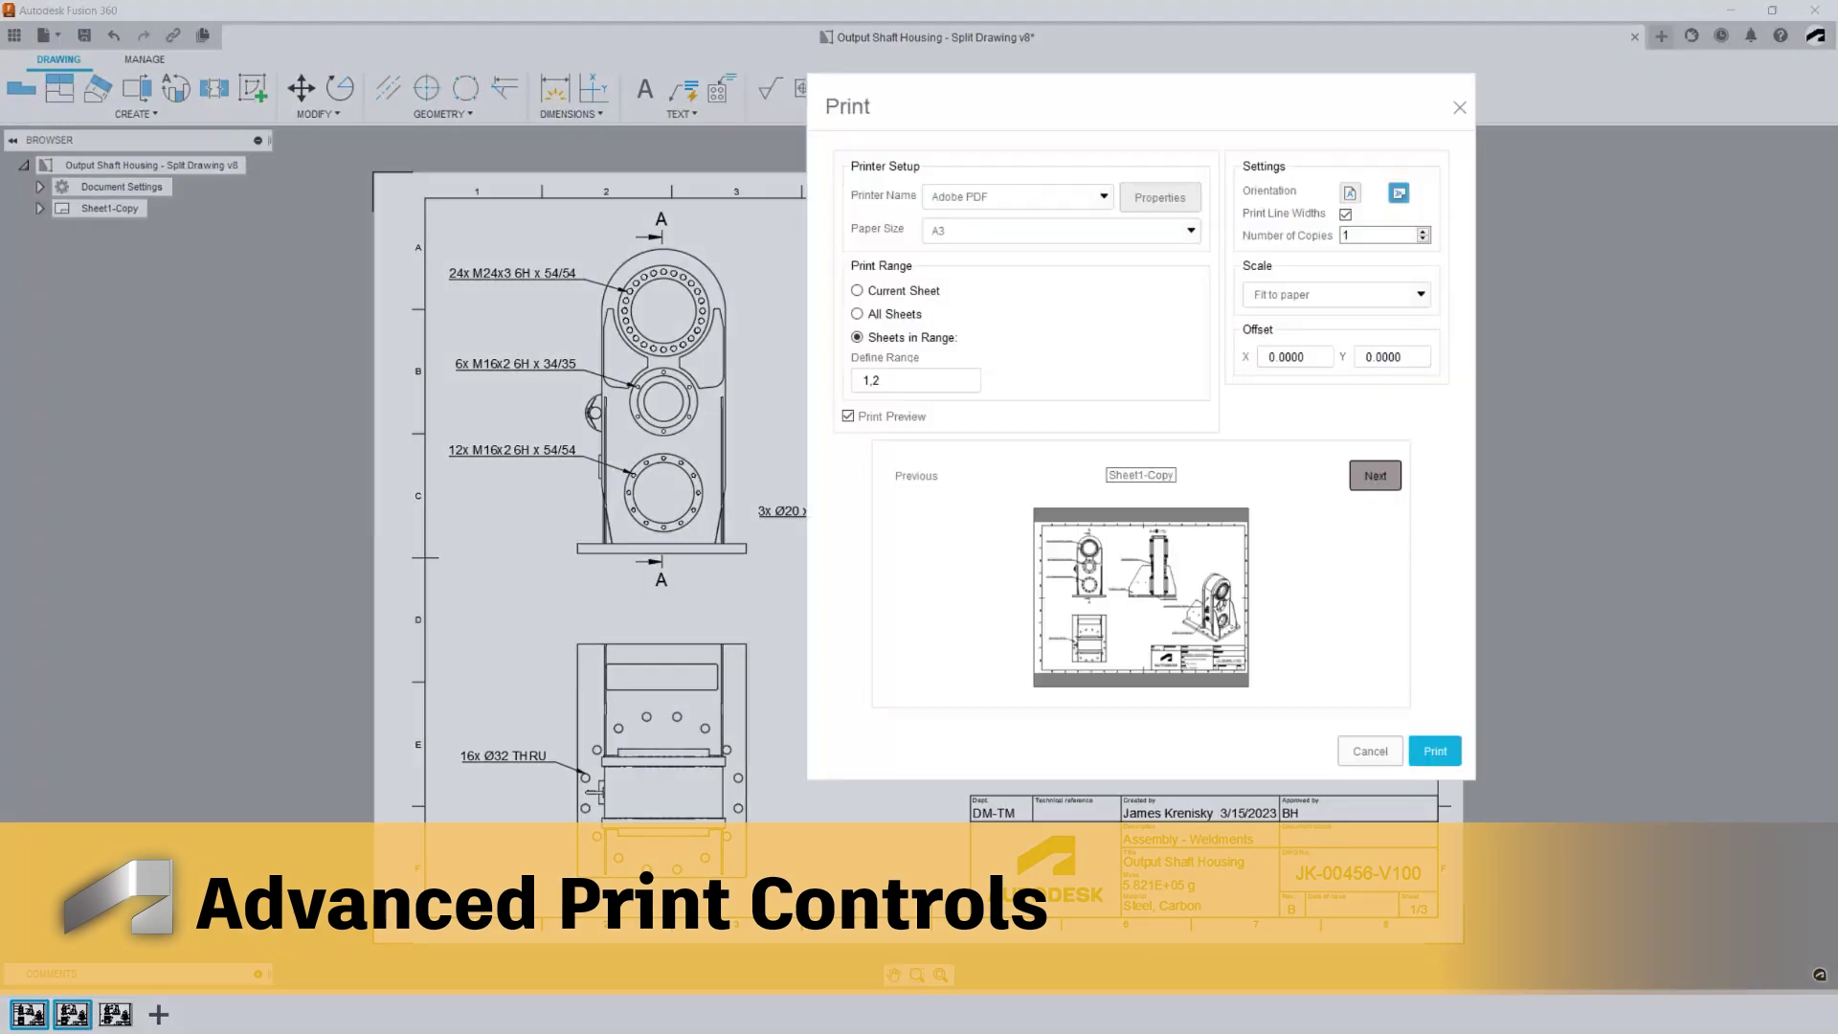
- Print the sheets to Snagit 2023 on Letter paper at a 1:1.75 scale
click(934, 230)
click(953, 251)
click(991, 197)
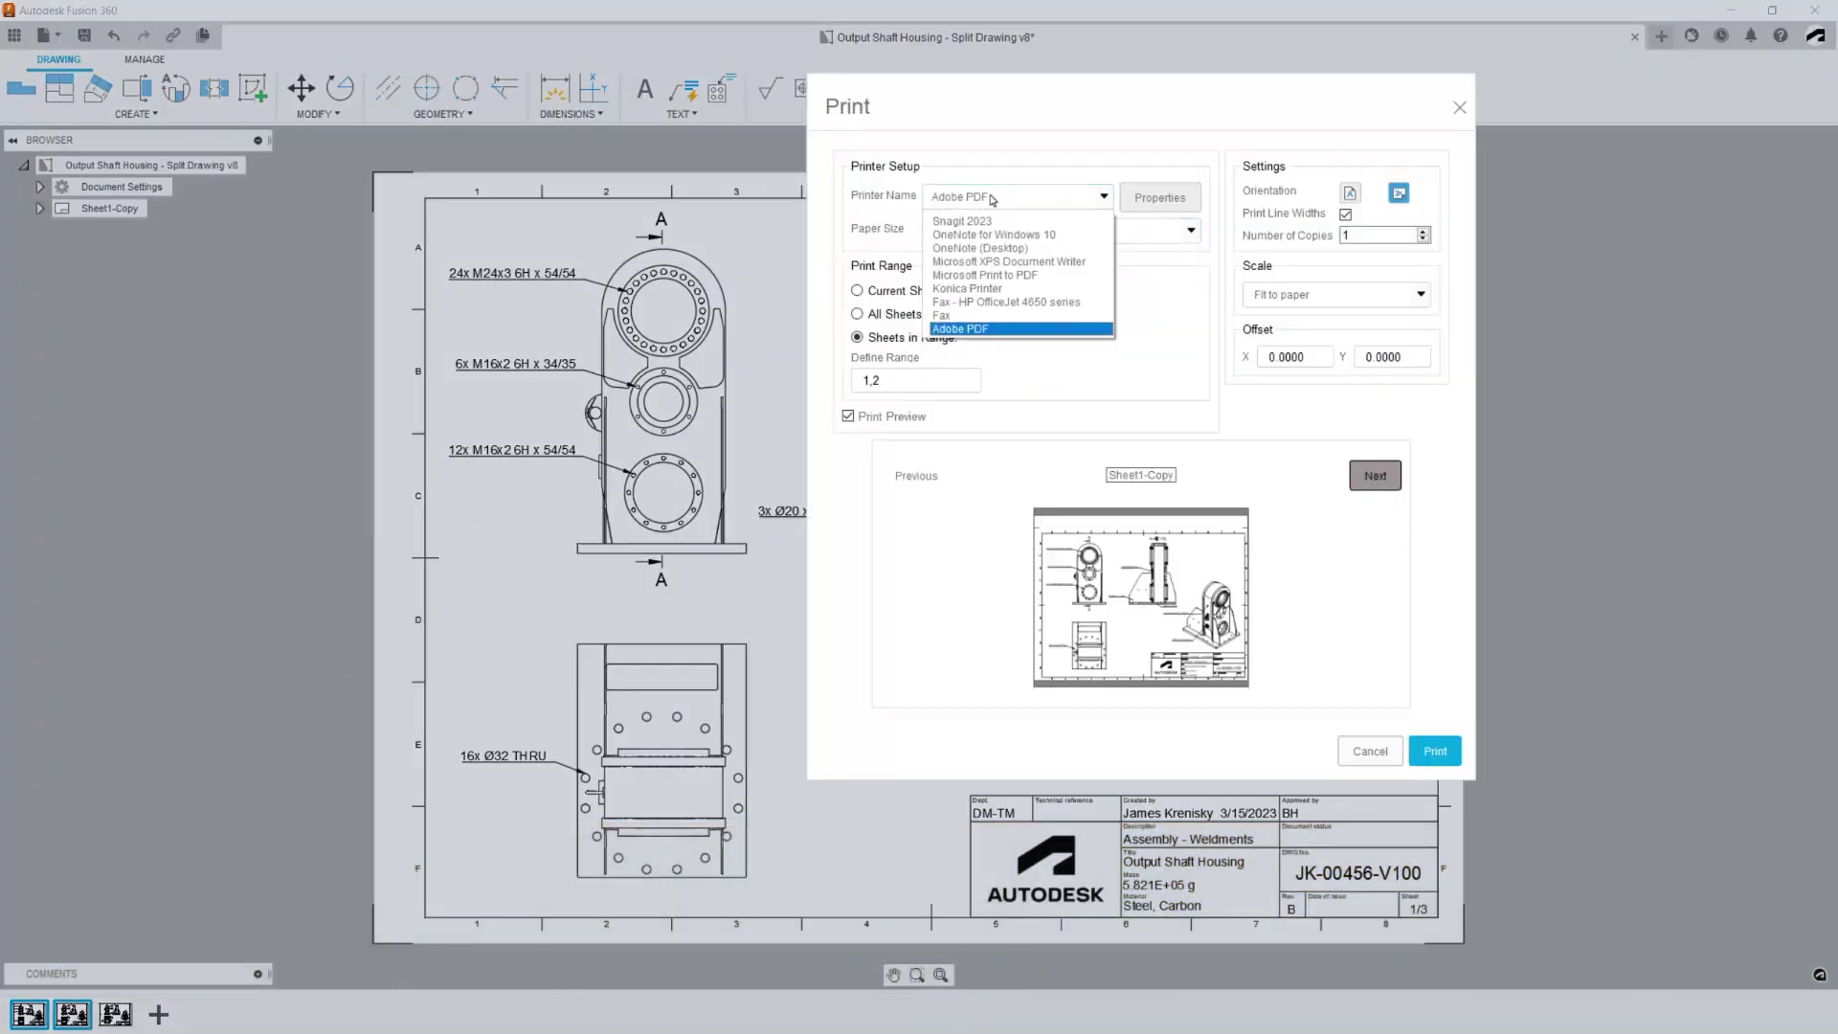
click(967, 221)
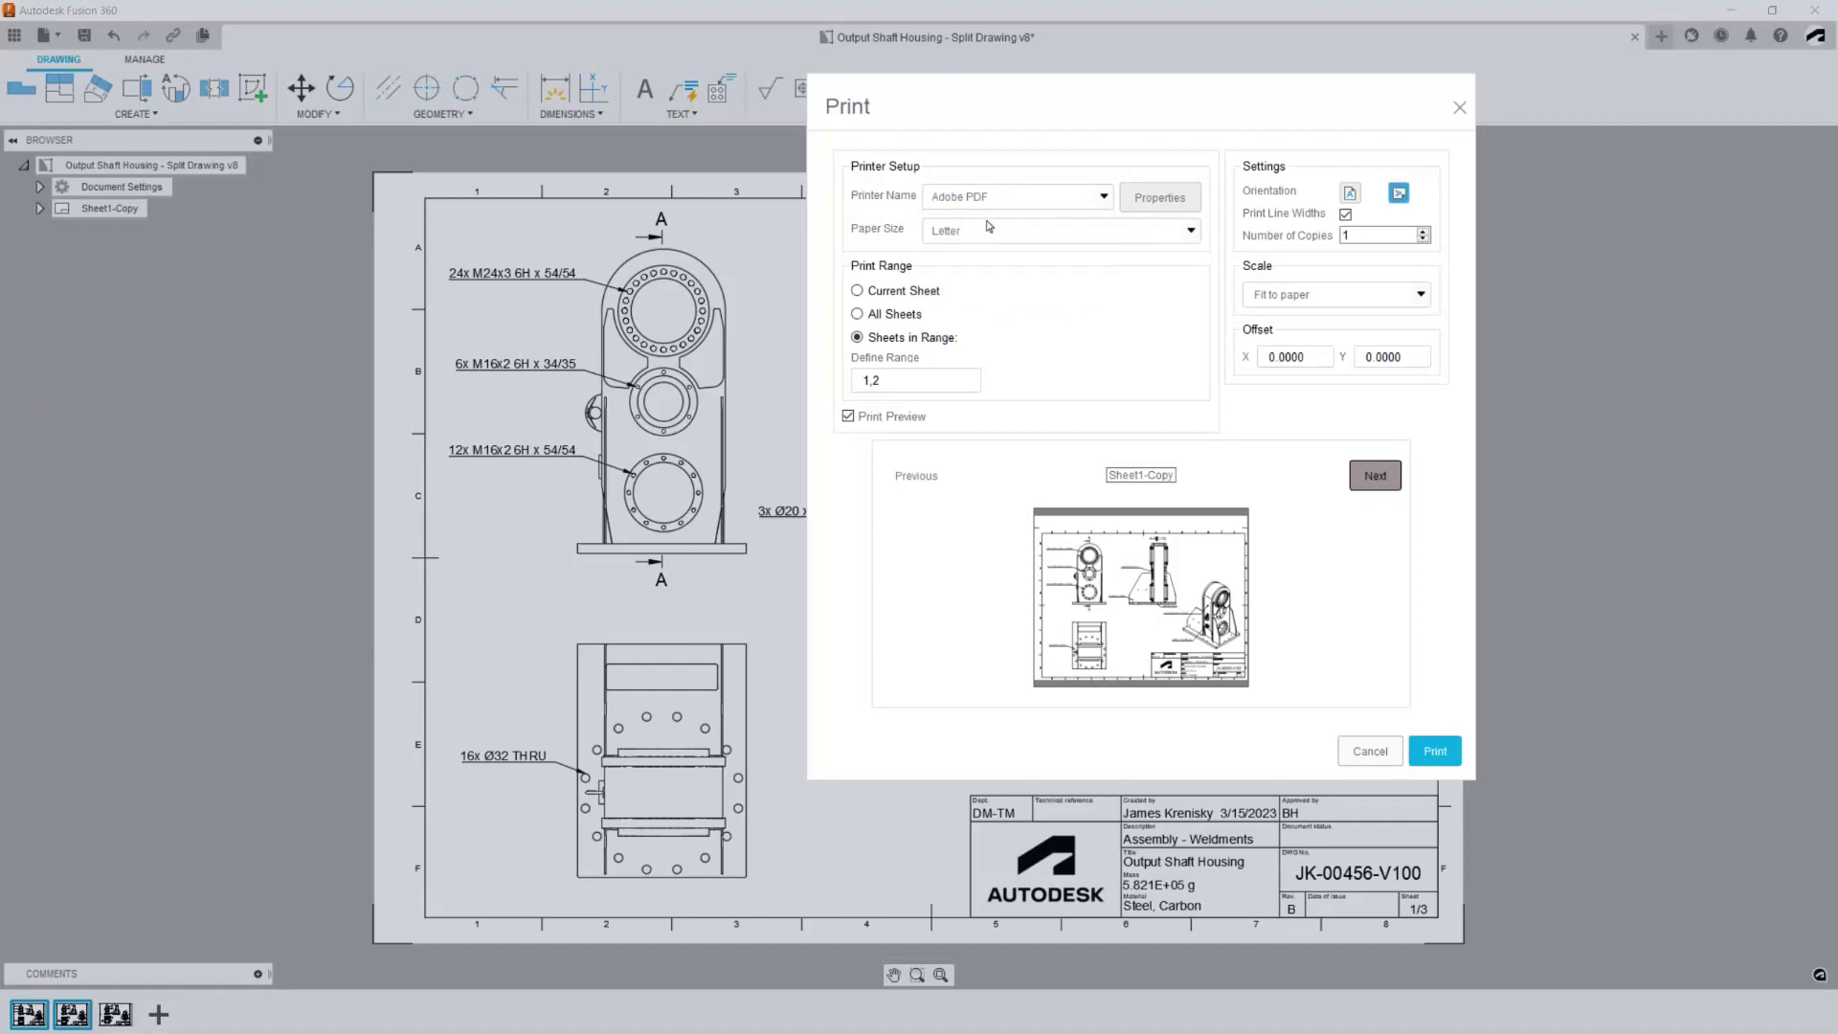
click(1316, 296)
triple_click(1316, 295)
text(1:1.75)
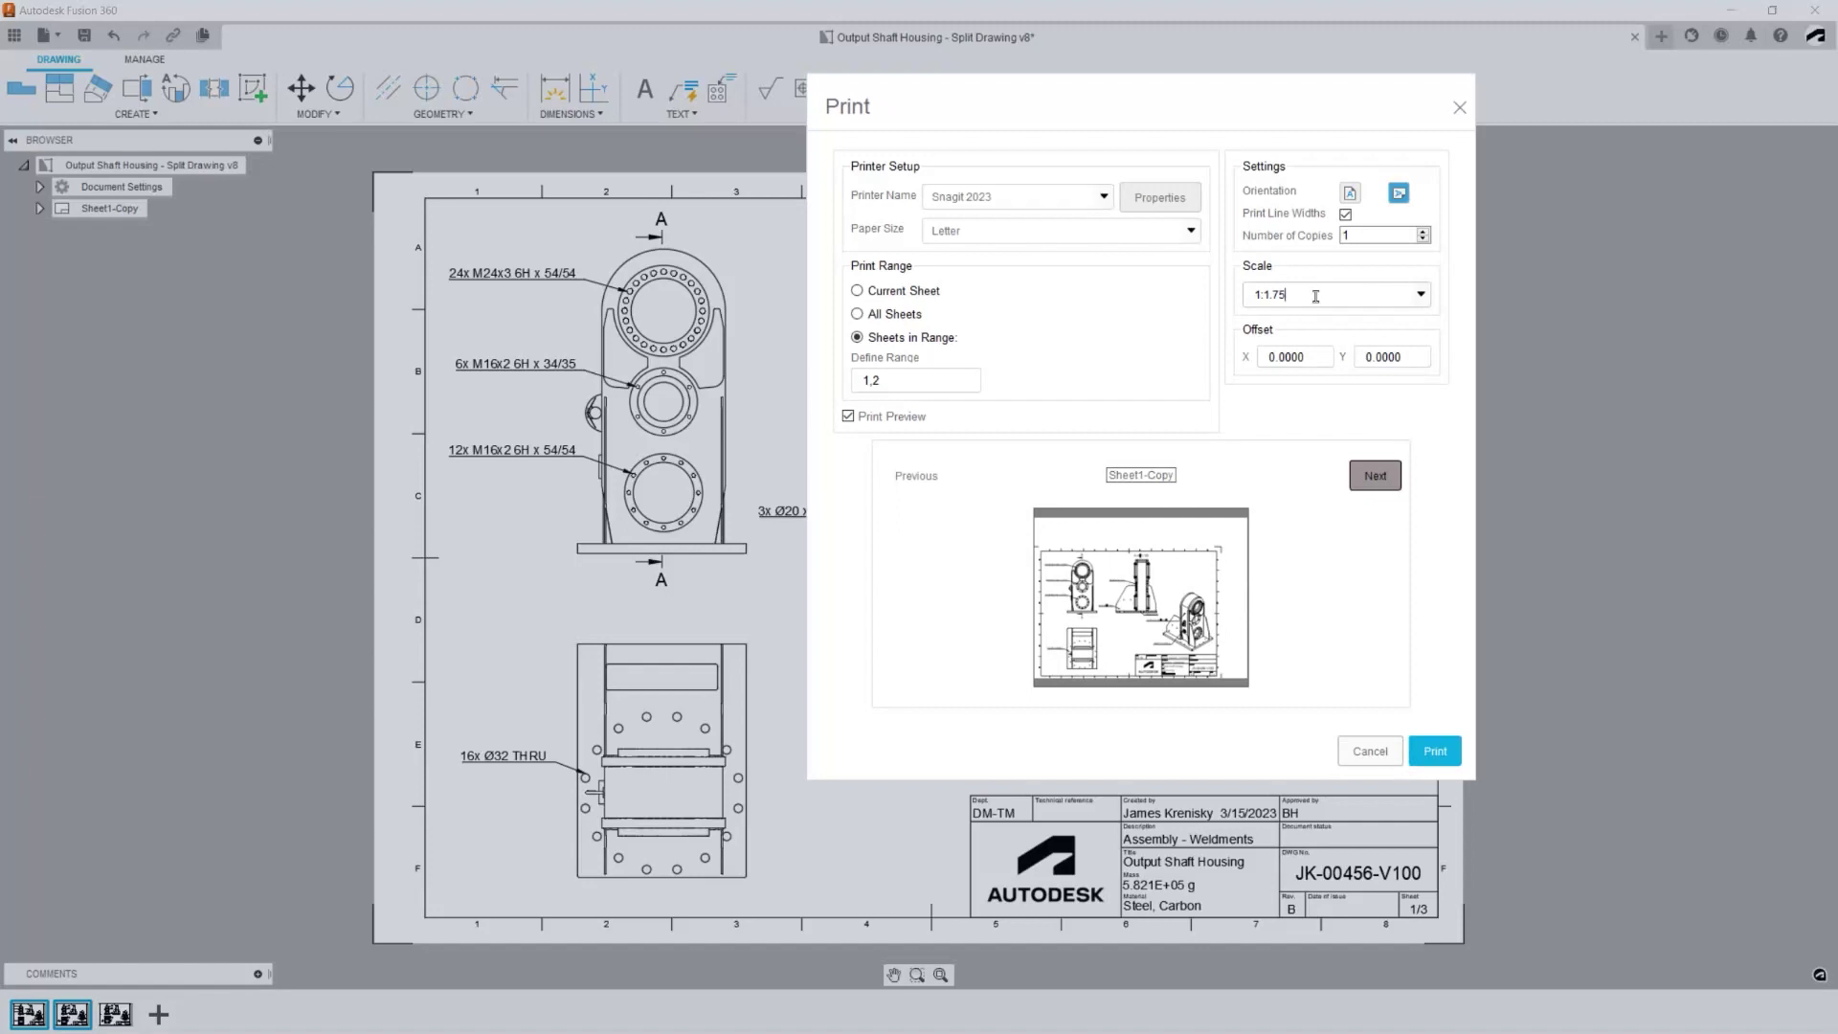
click(1433, 750)
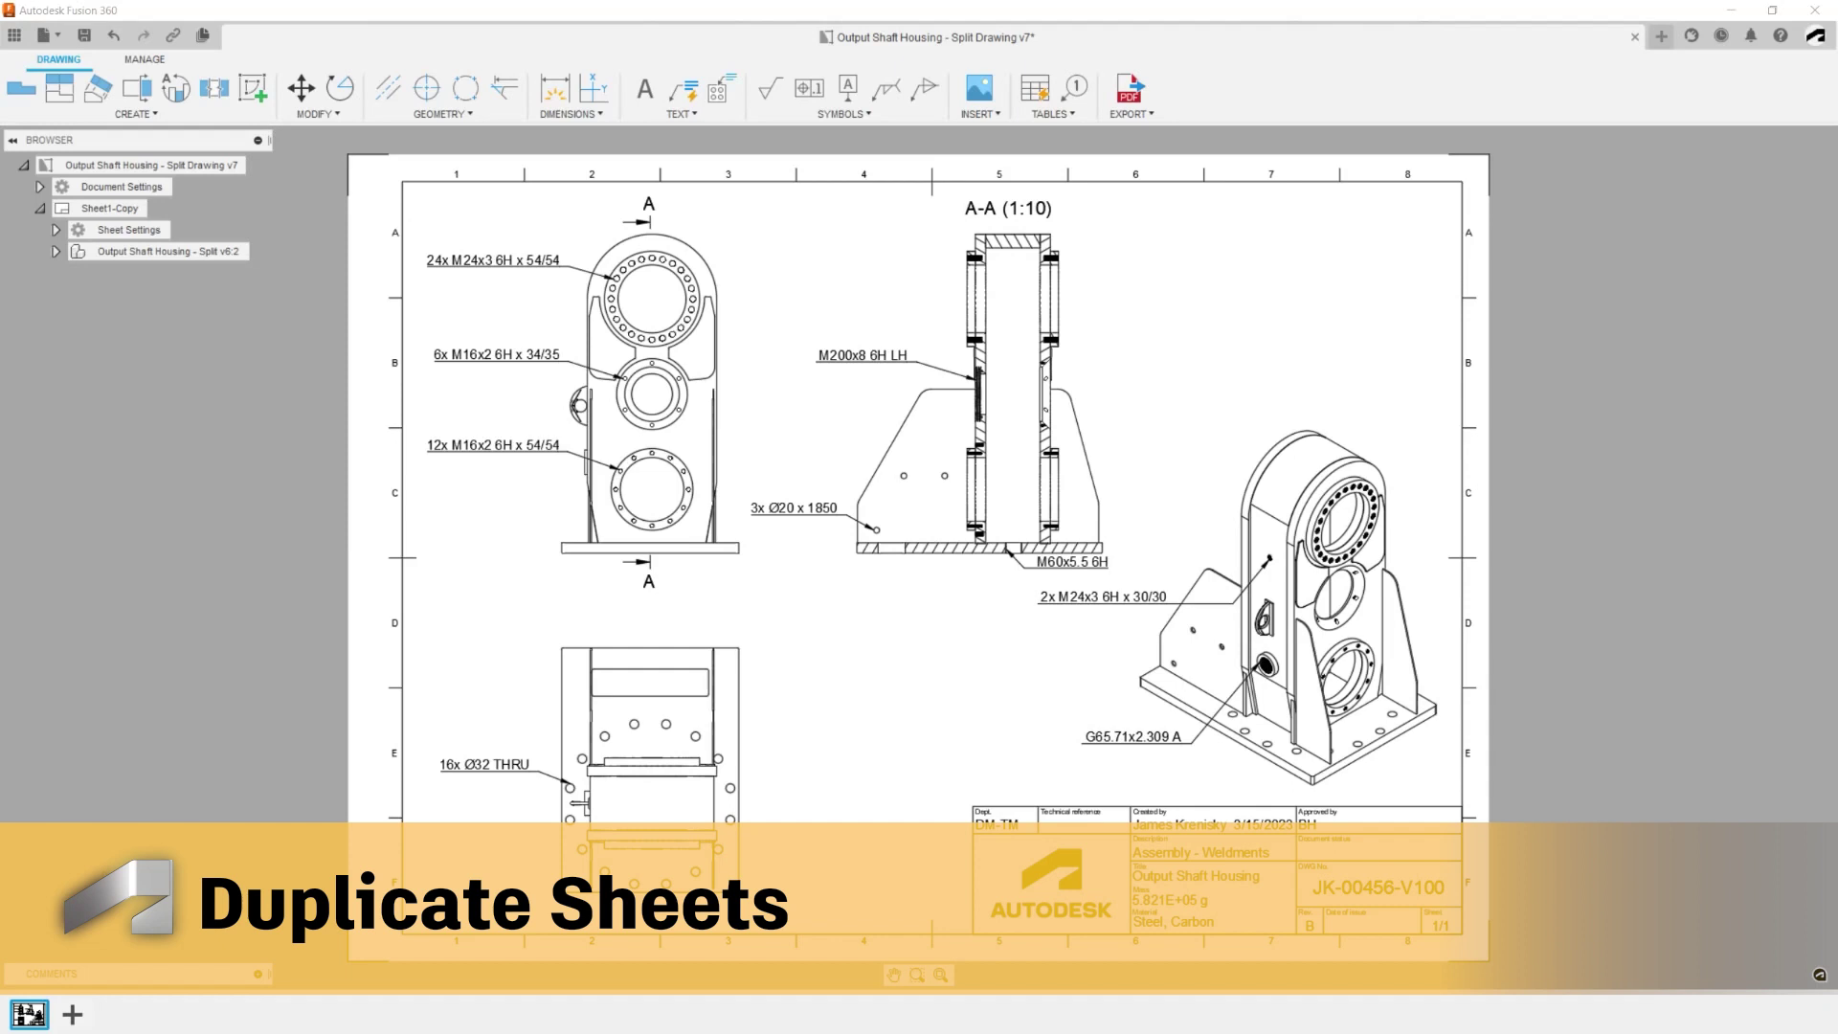
- Duplicate the sheet and add a welding symbol beside the bottom view
right_click(39, 1023)
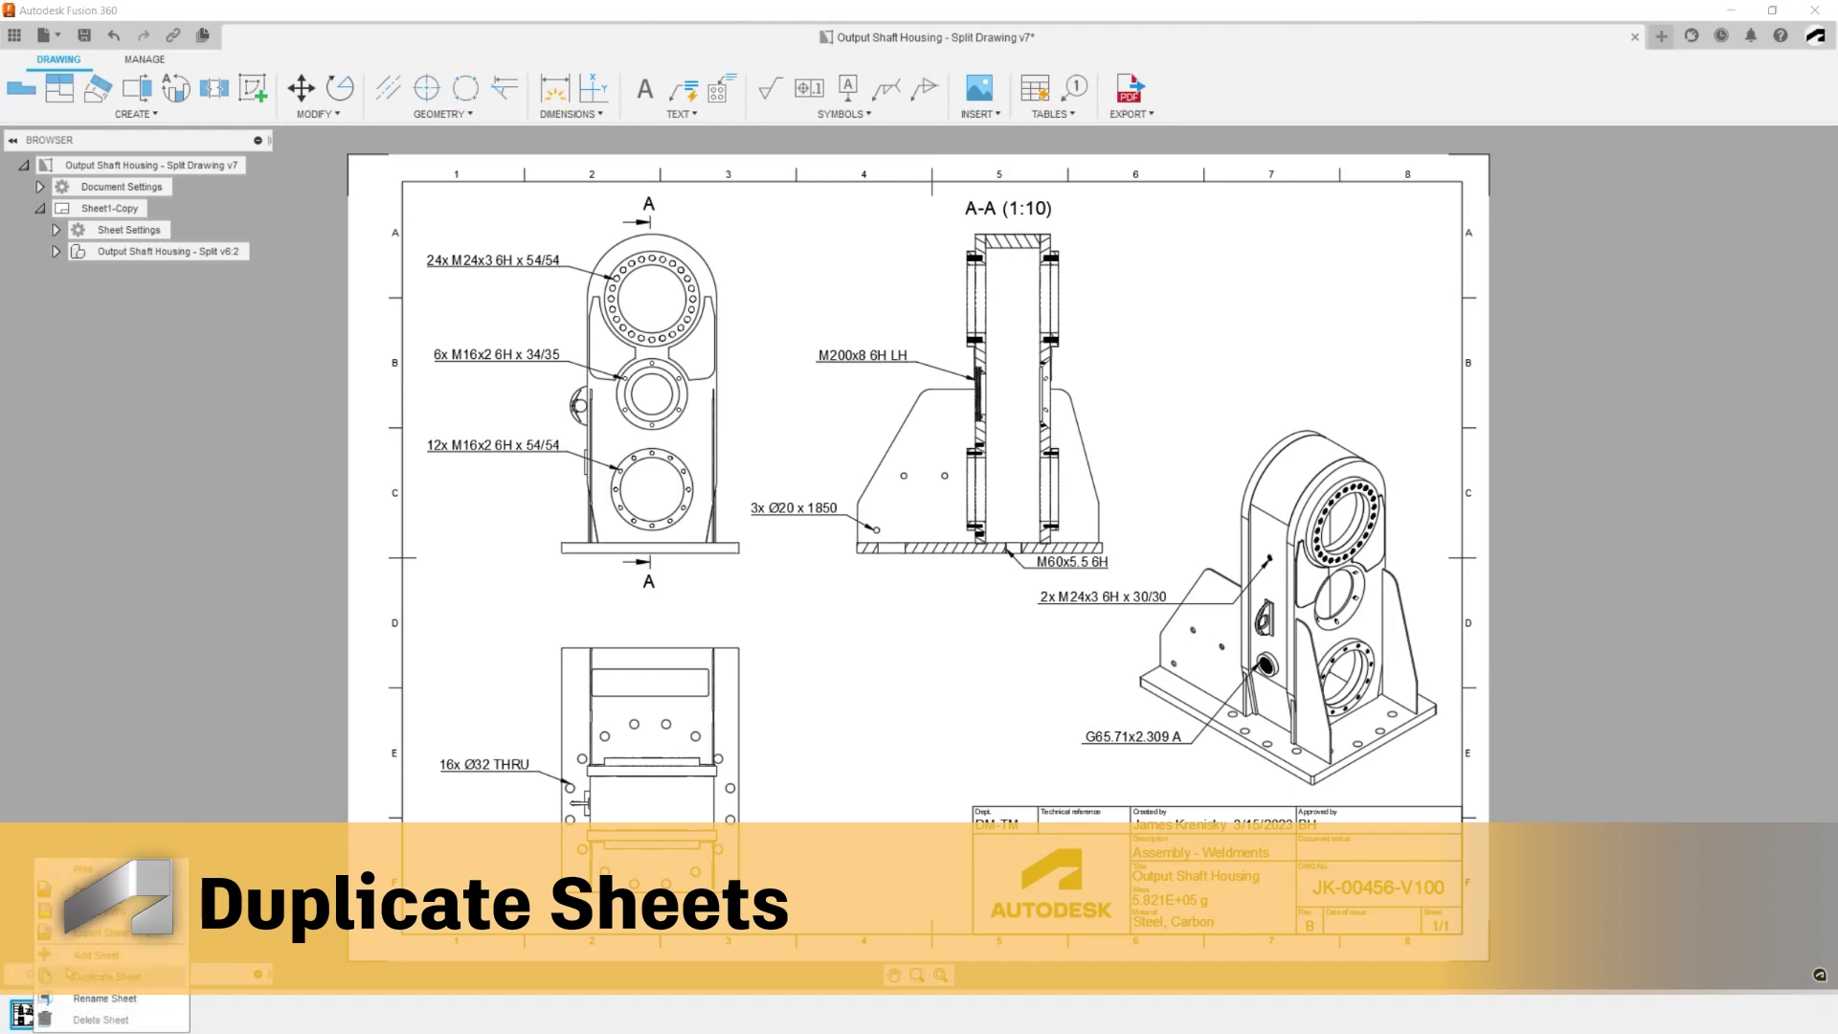
click(69, 976)
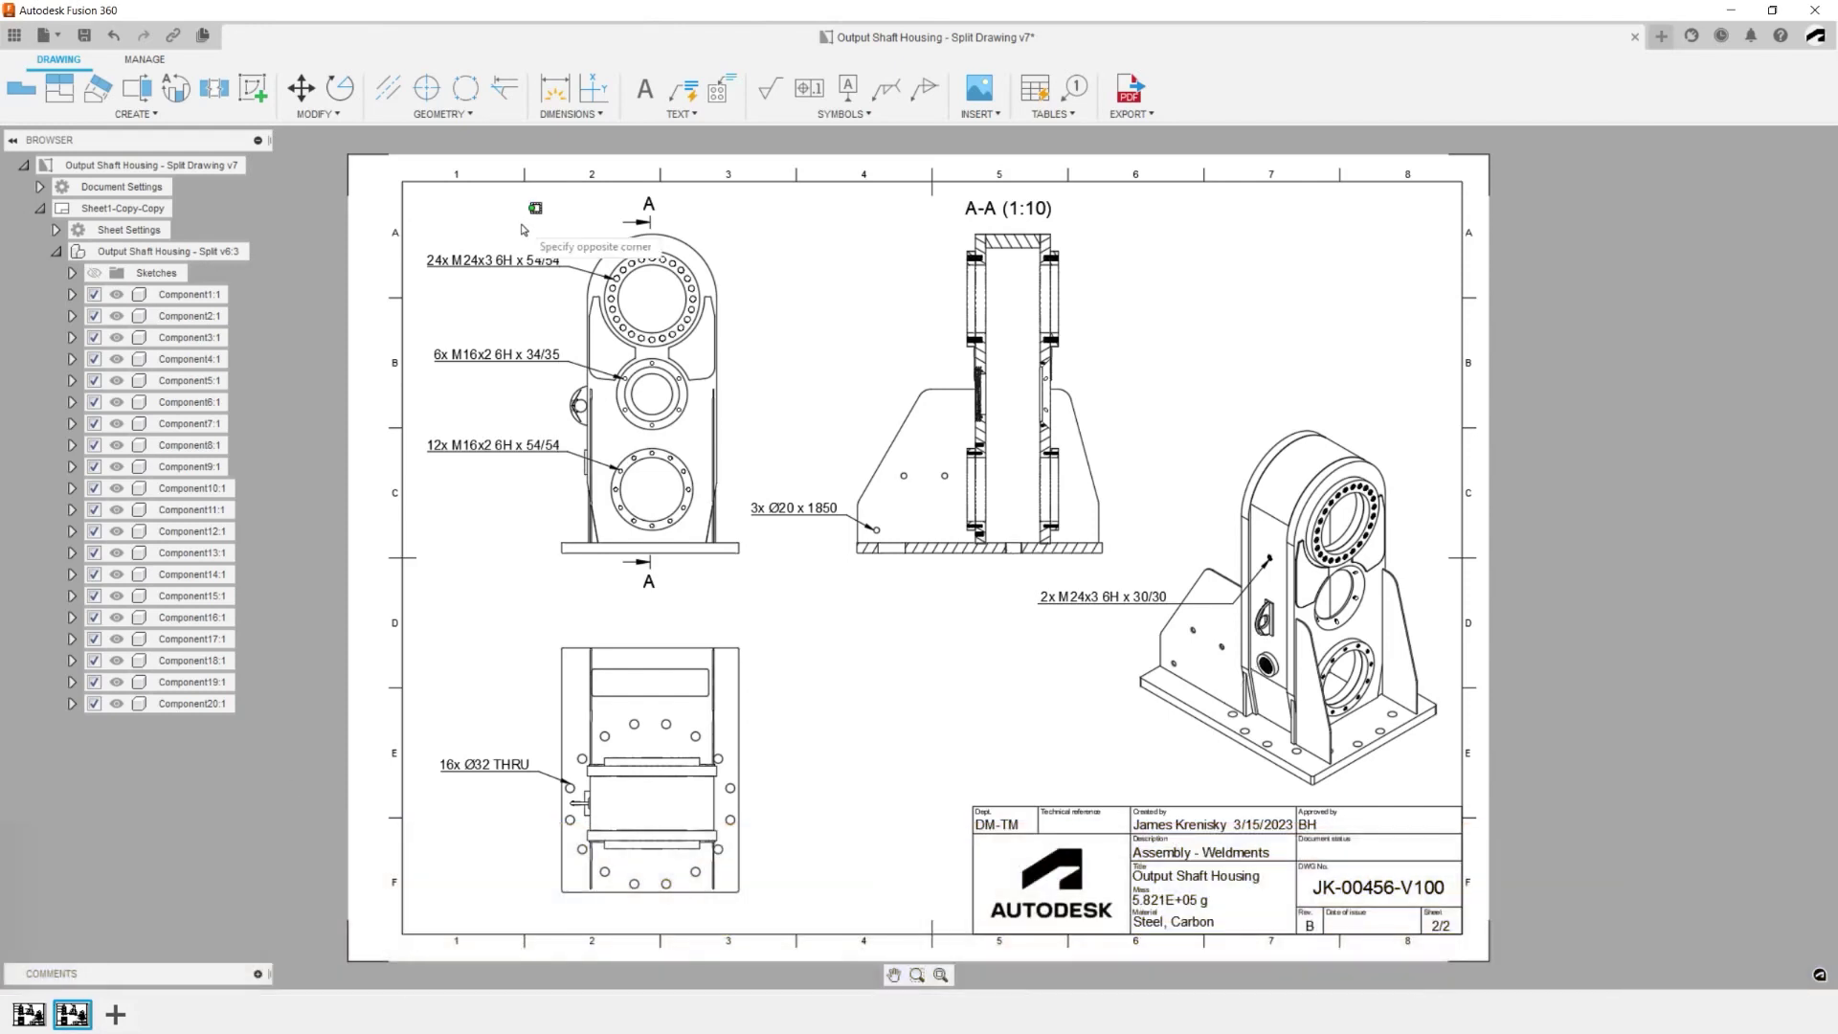
click(885, 88)
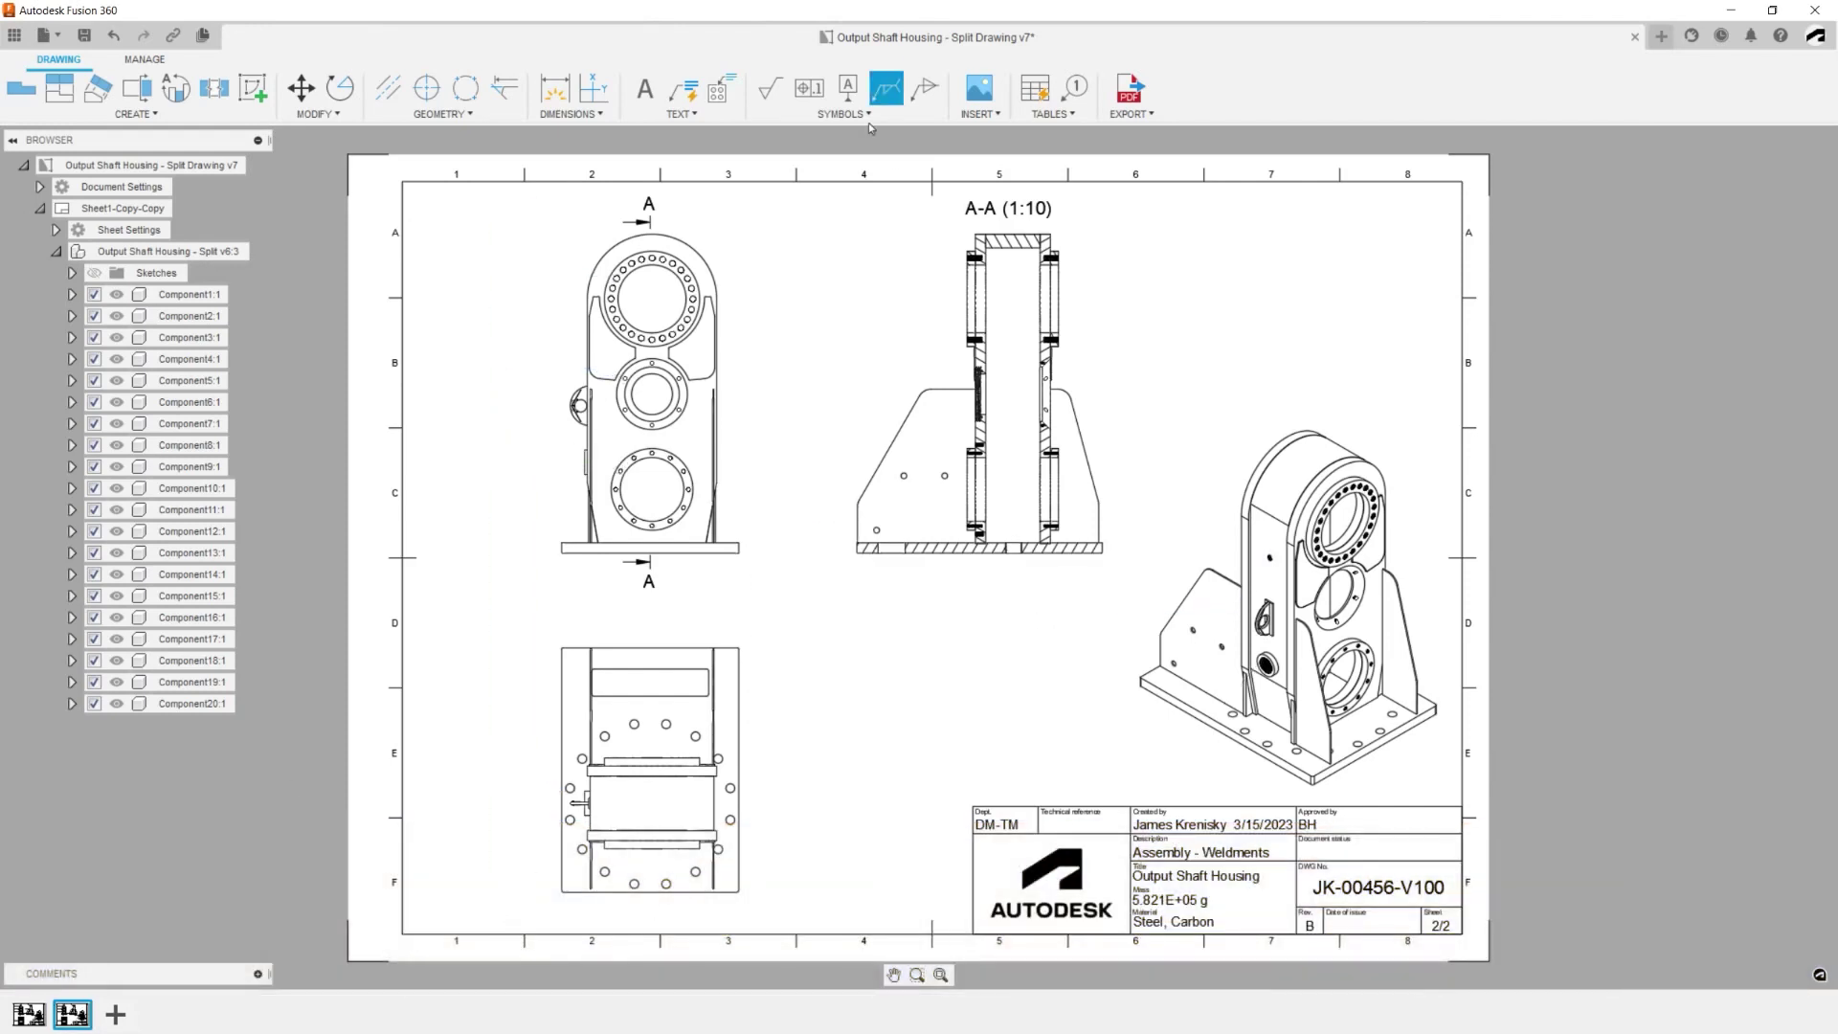
click(715, 660)
click(809, 634)
click(1726, 326)
click(1674, 362)
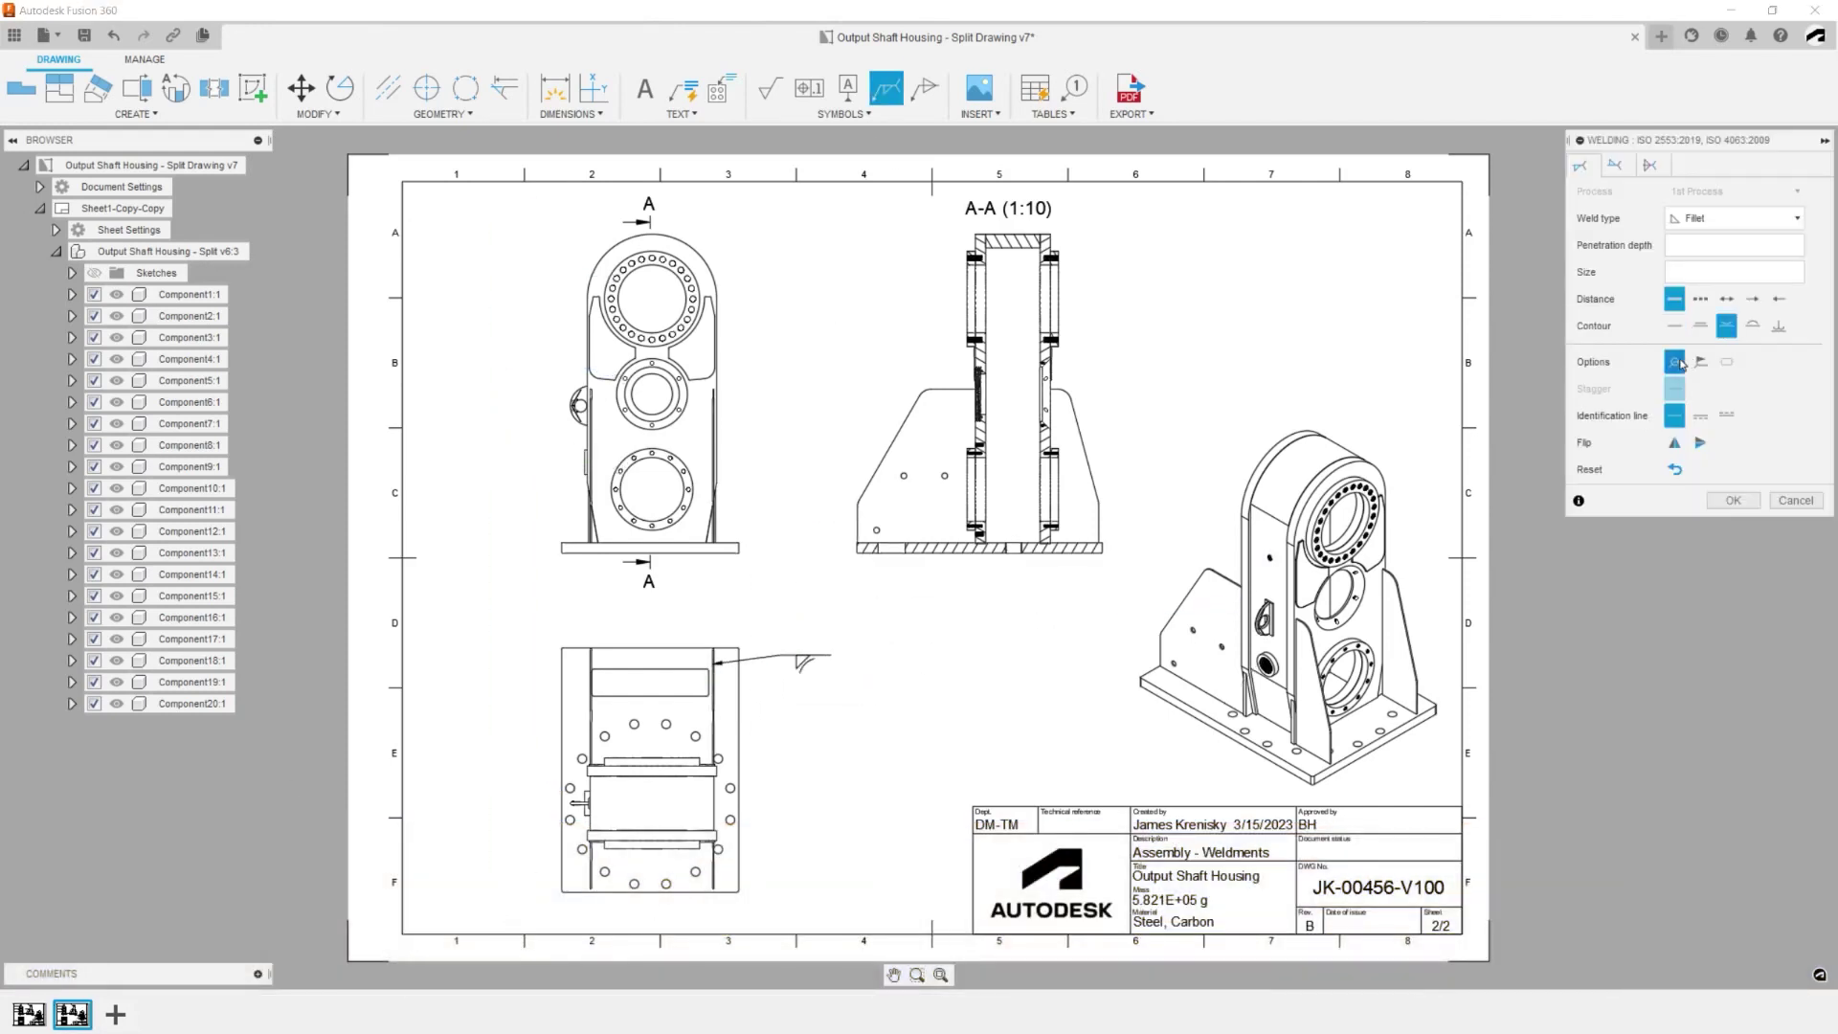
click(1700, 362)
click(1700, 414)
click(1681, 247)
click(1732, 499)
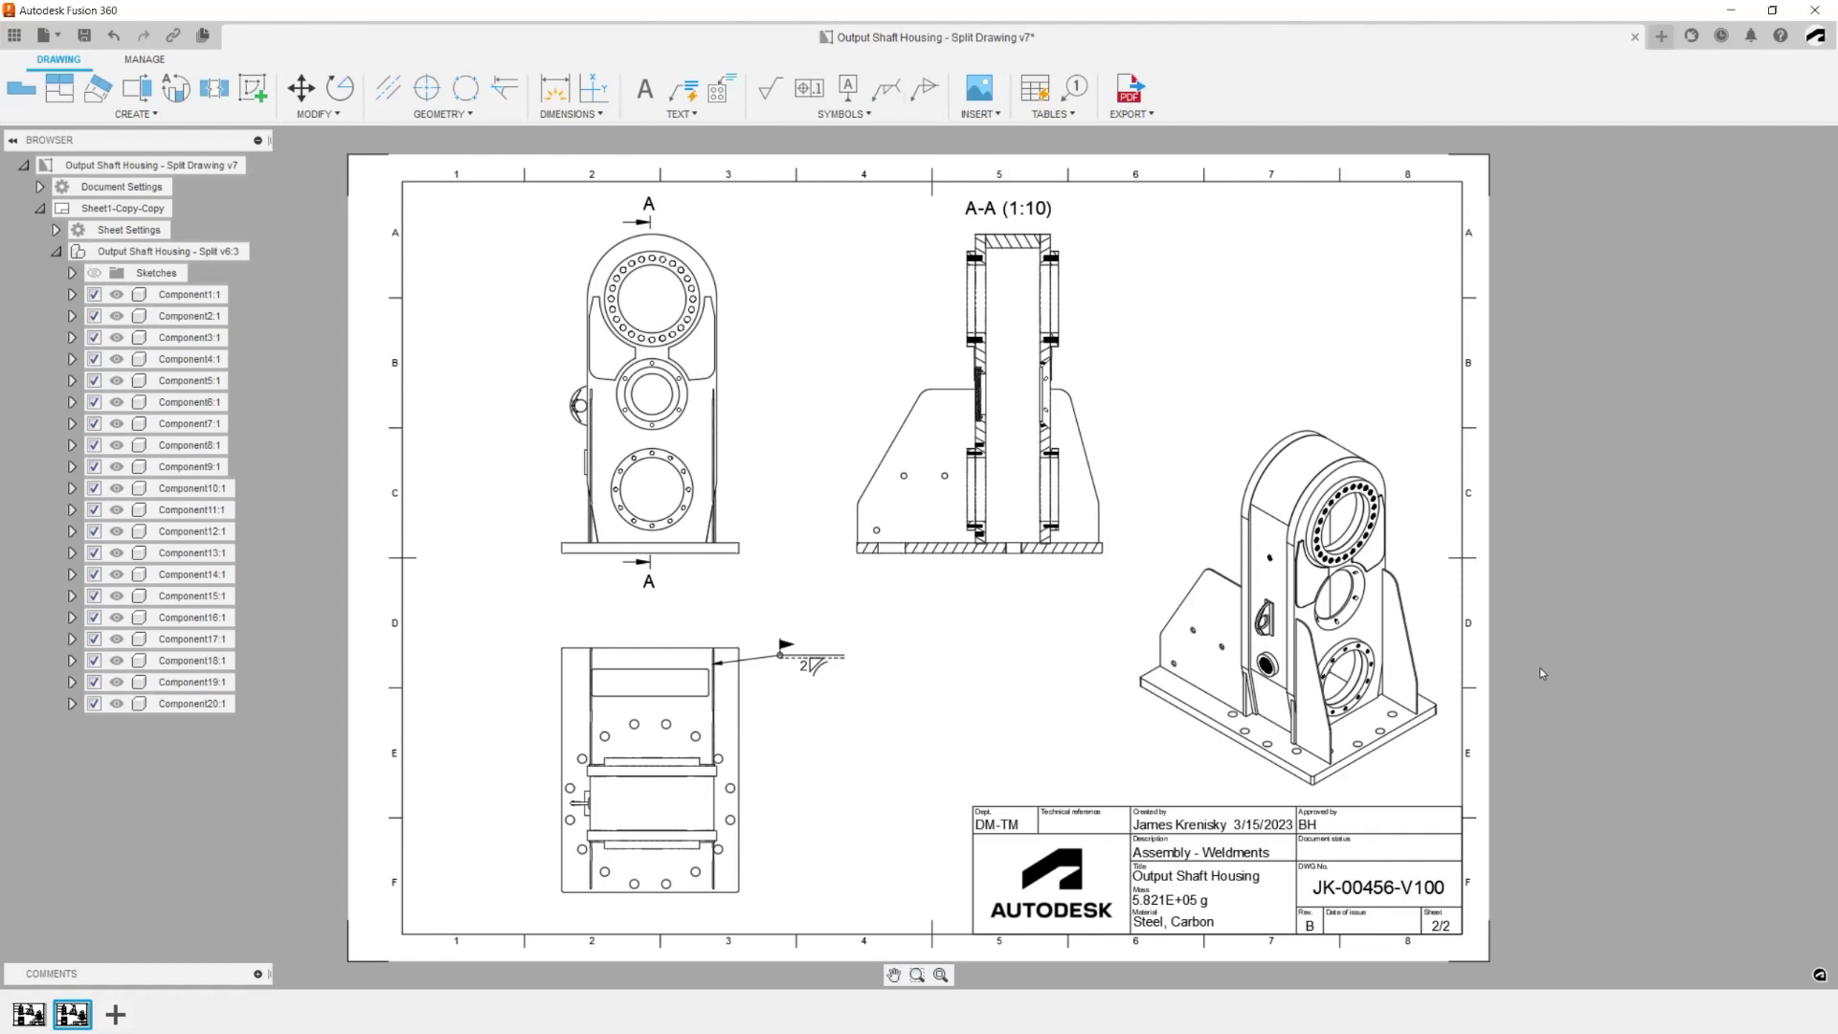
click(771, 88)
- Add an all-around Radial surface texture symbol to the front view, machining 05, requirement 2.1
click(694, 505)
click(772, 498)
click(1284, 268)
click(1340, 454)
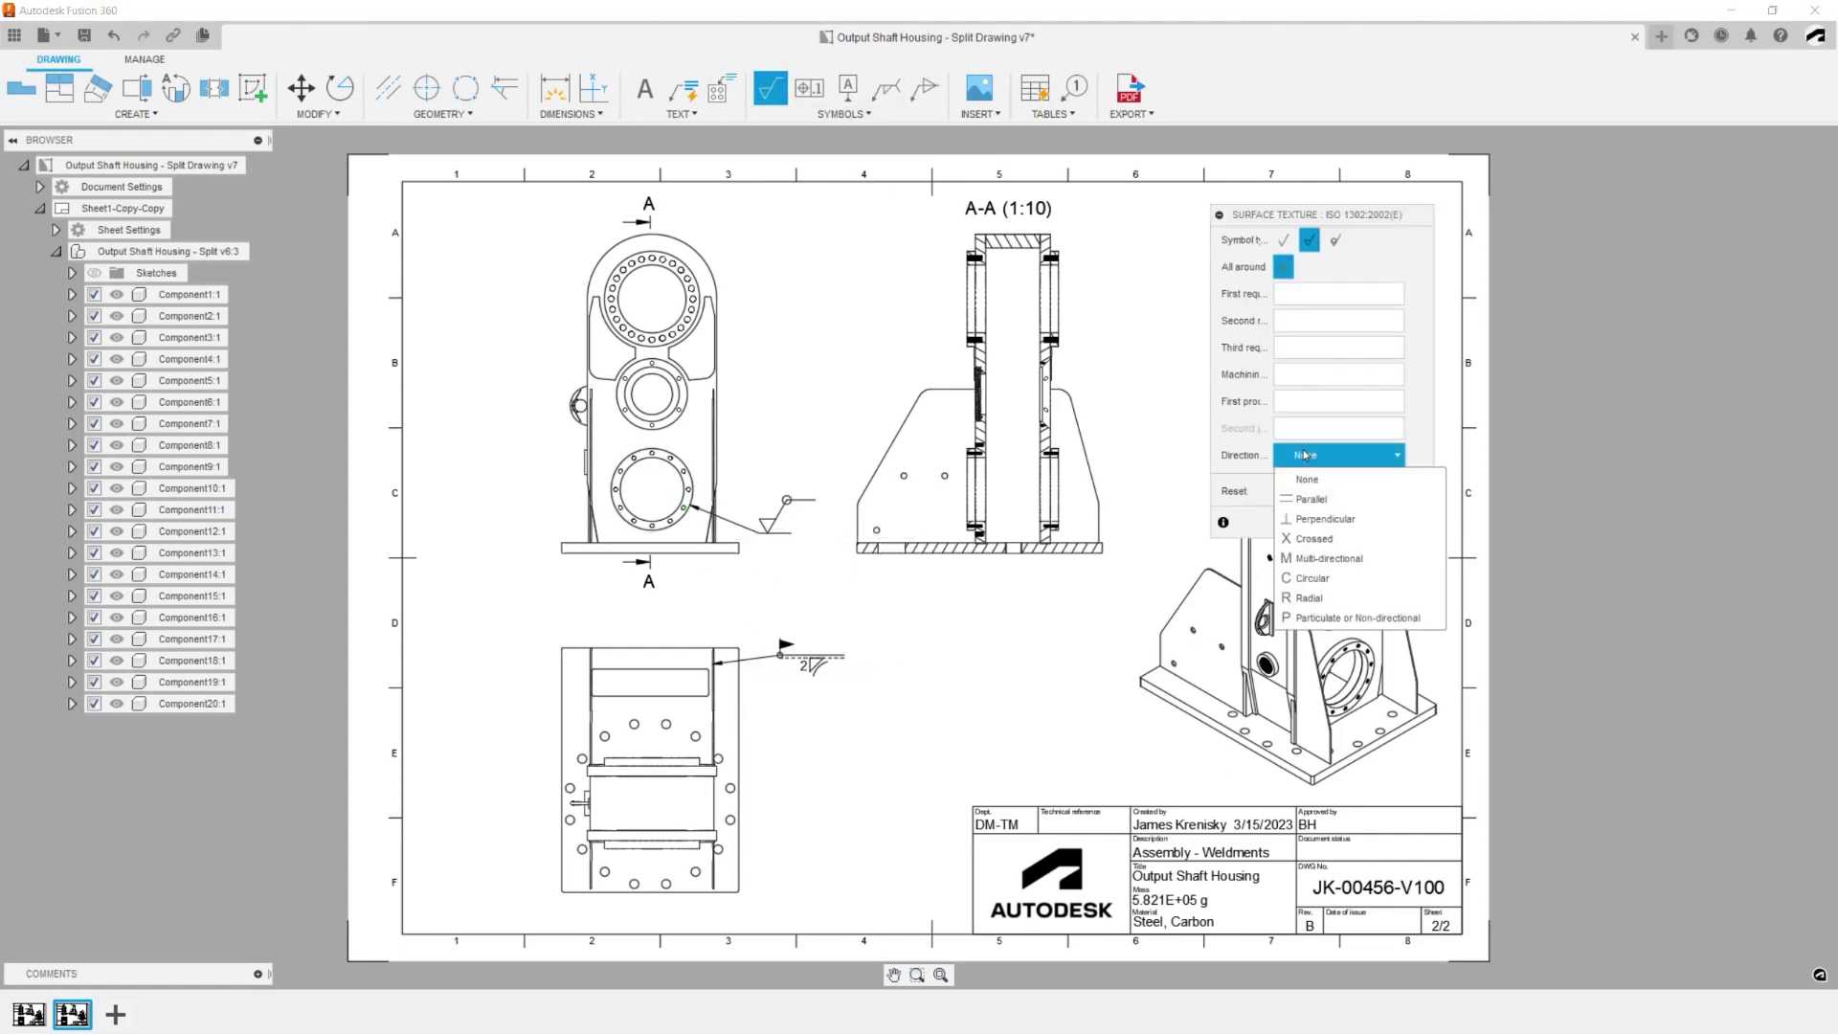
click(1321, 595)
click(1285, 376)
text(05)
click(1288, 295)
text(2)
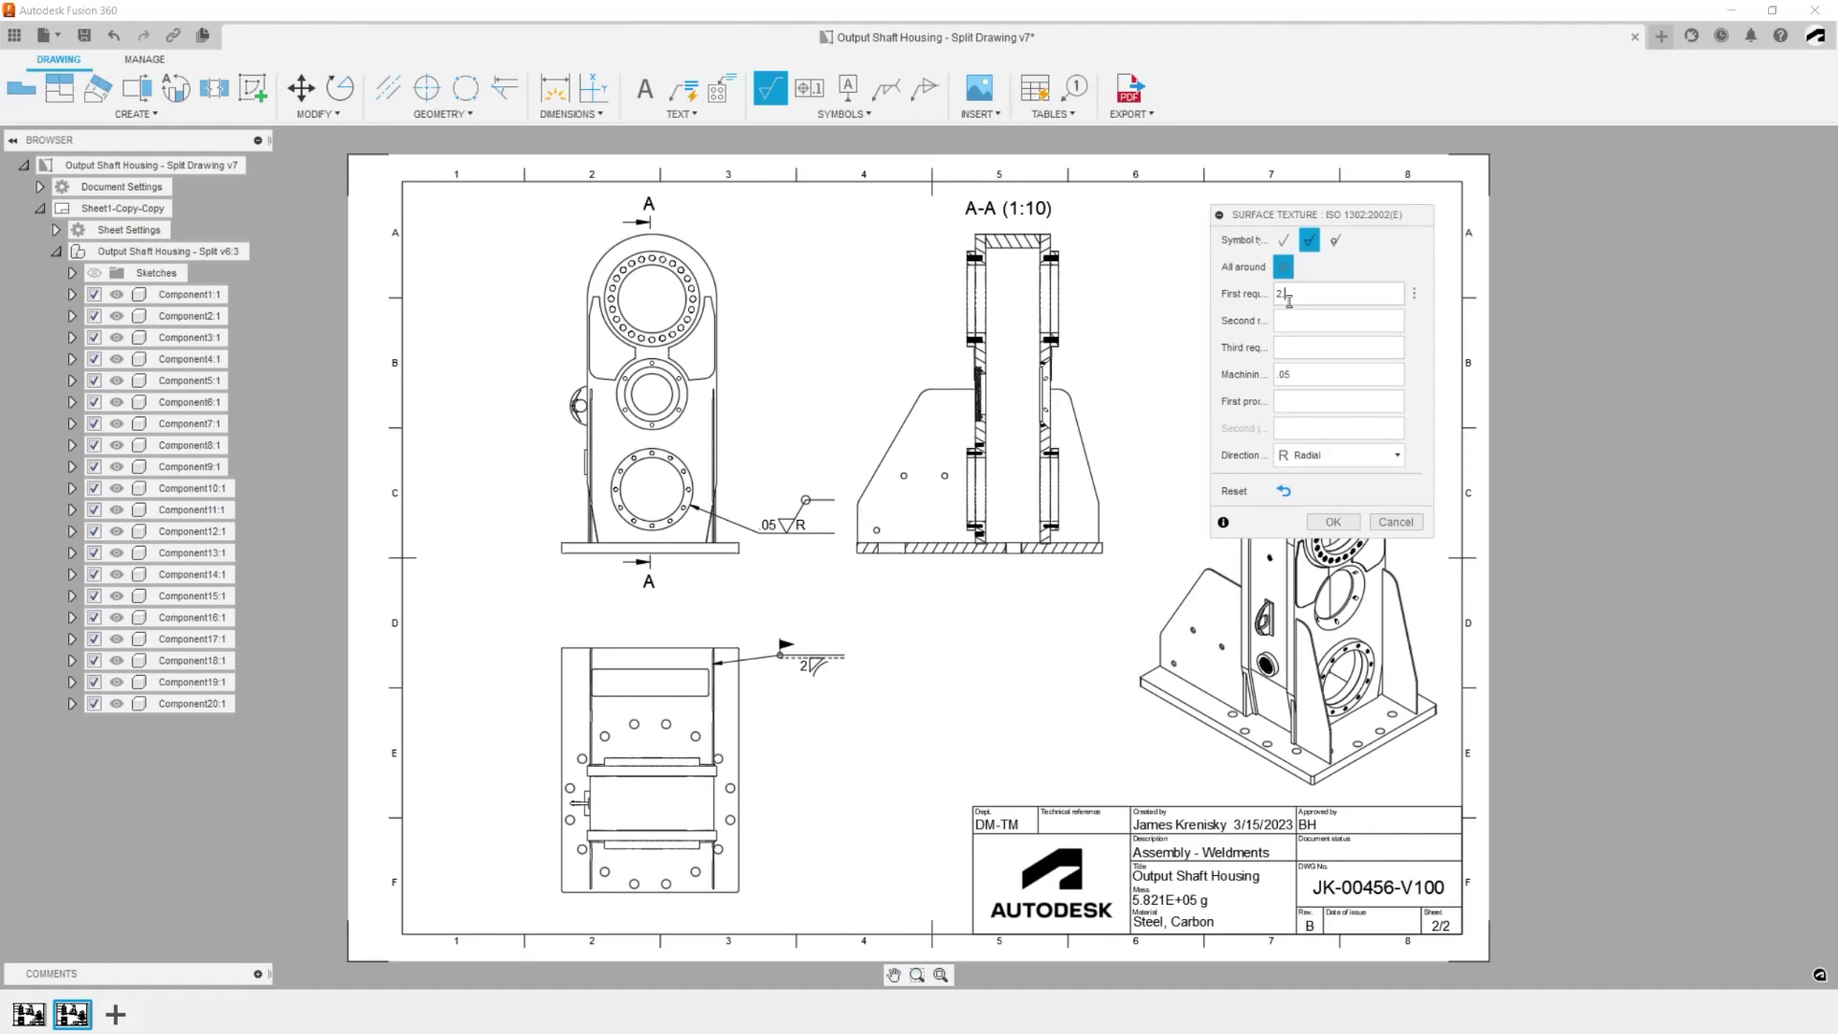
text(.1)
click(1333, 522)
- Add two more weld symbols beside the lower view
click(886, 88)
click(730, 787)
click(769, 803)
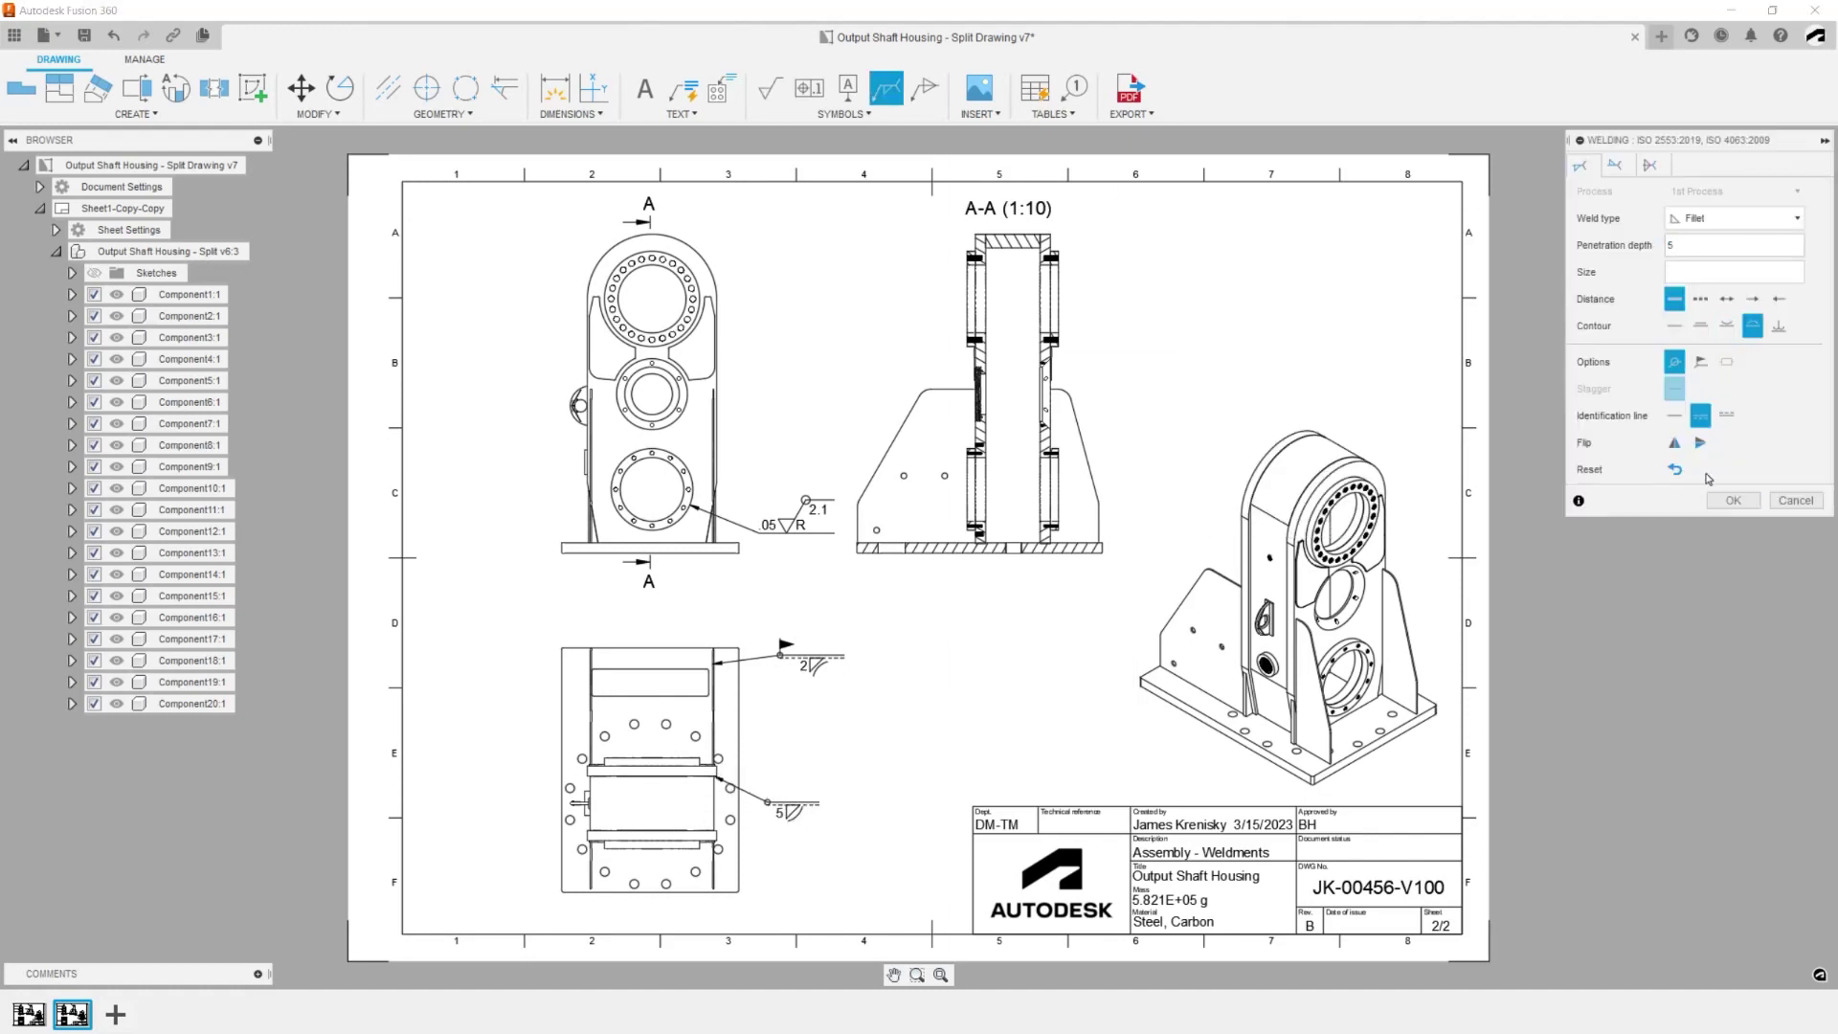
click(1733, 499)
click(886, 88)
click(588, 825)
click(525, 803)
click(1732, 500)
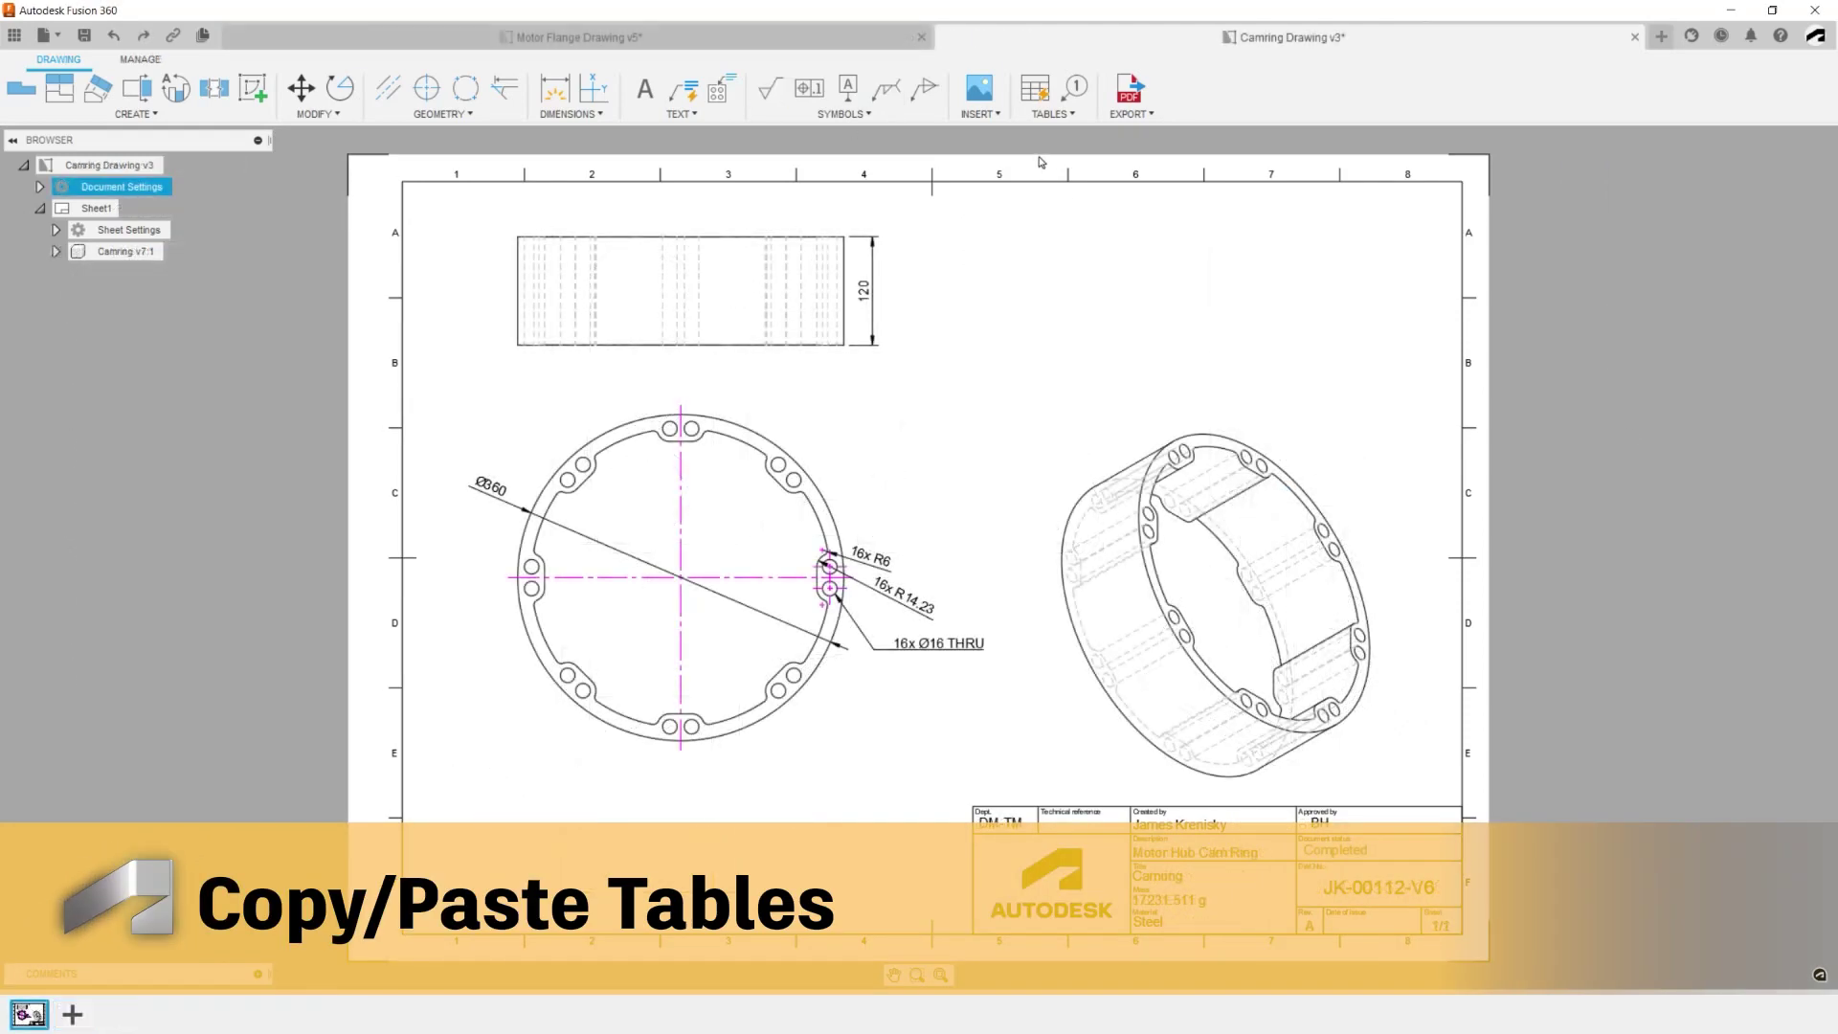
- Copy the Motor Flange tolerance class table and paste it at the Camring sheet's top right
click(838, 40)
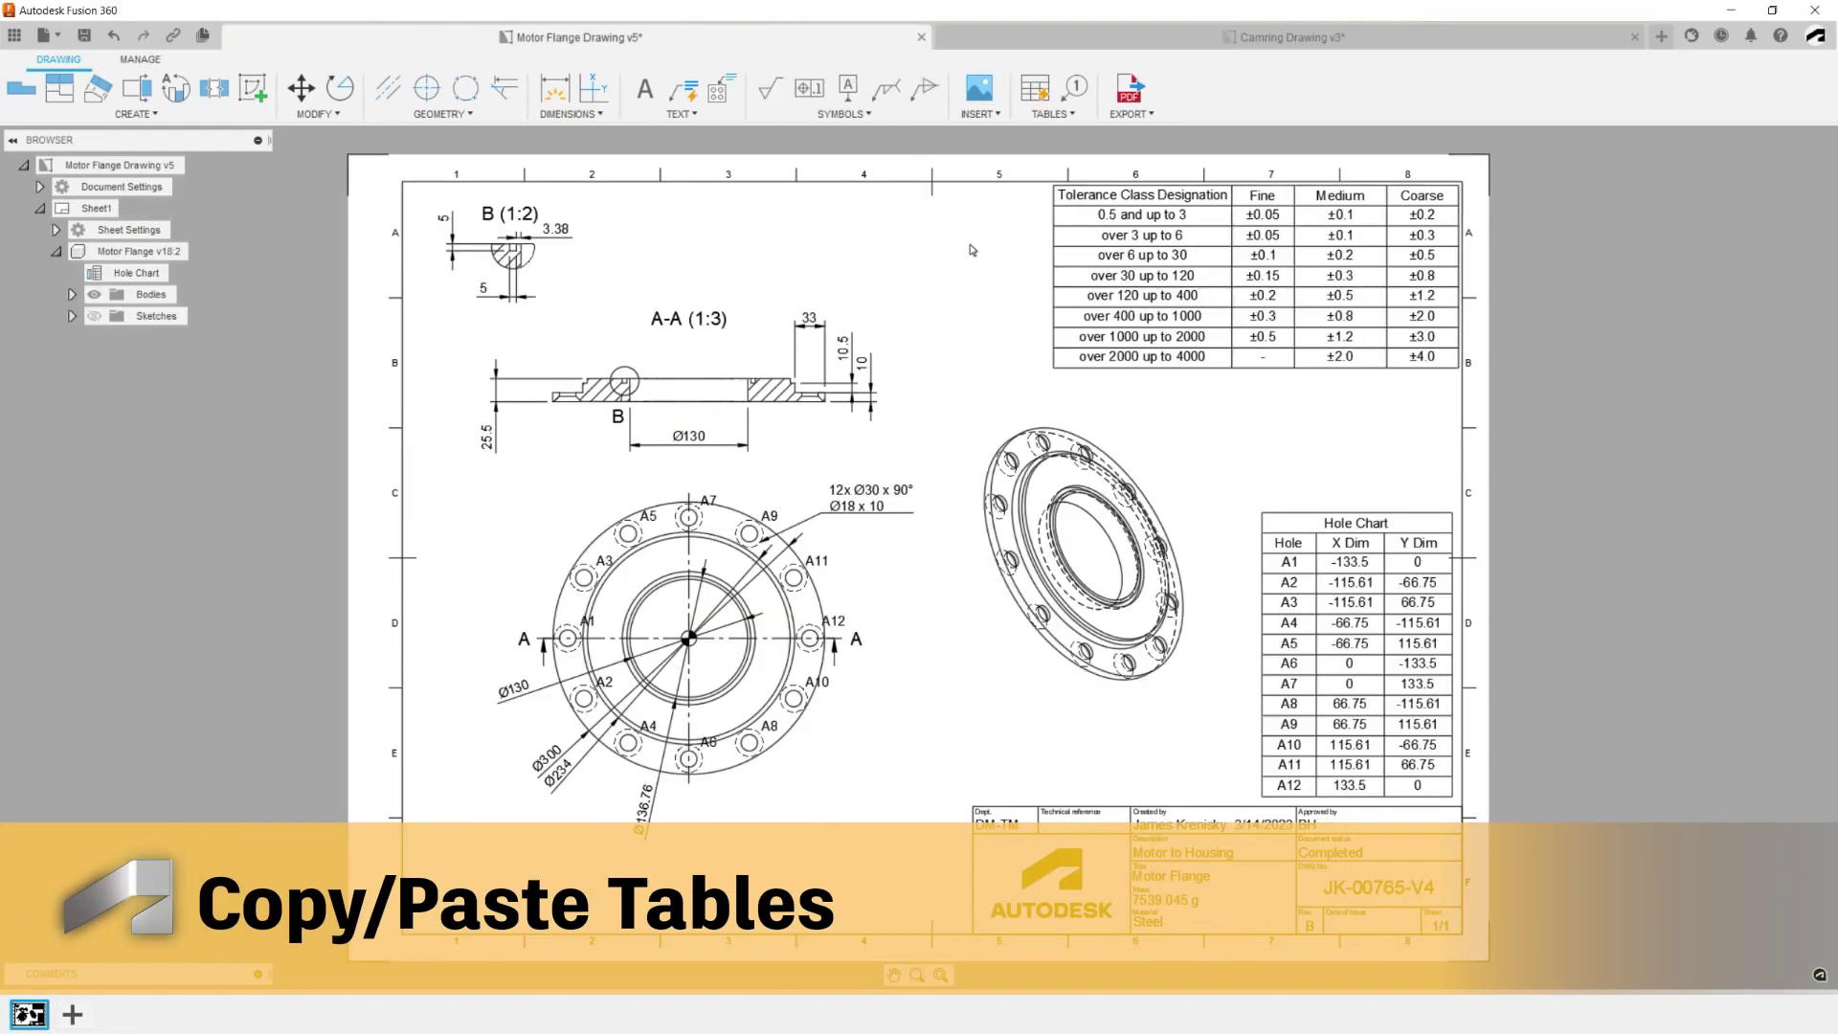
click(1053, 339)
right_click(1053, 340)
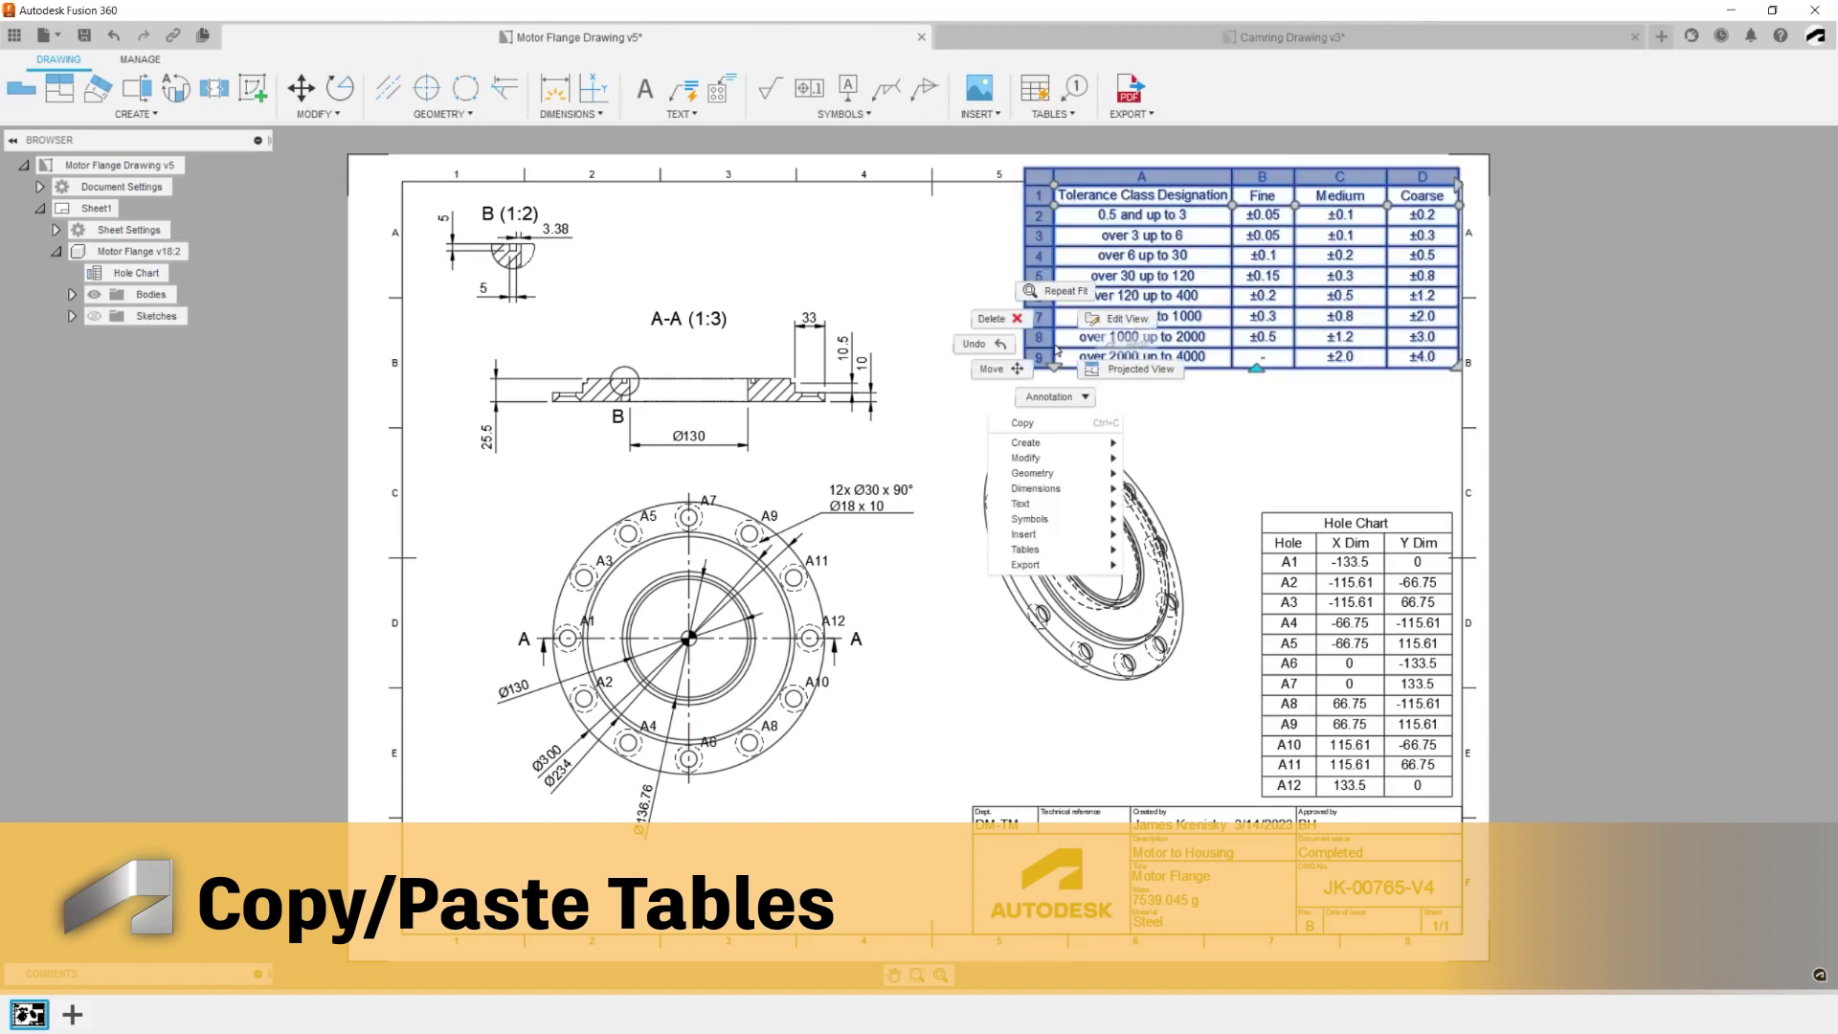
click(1022, 422)
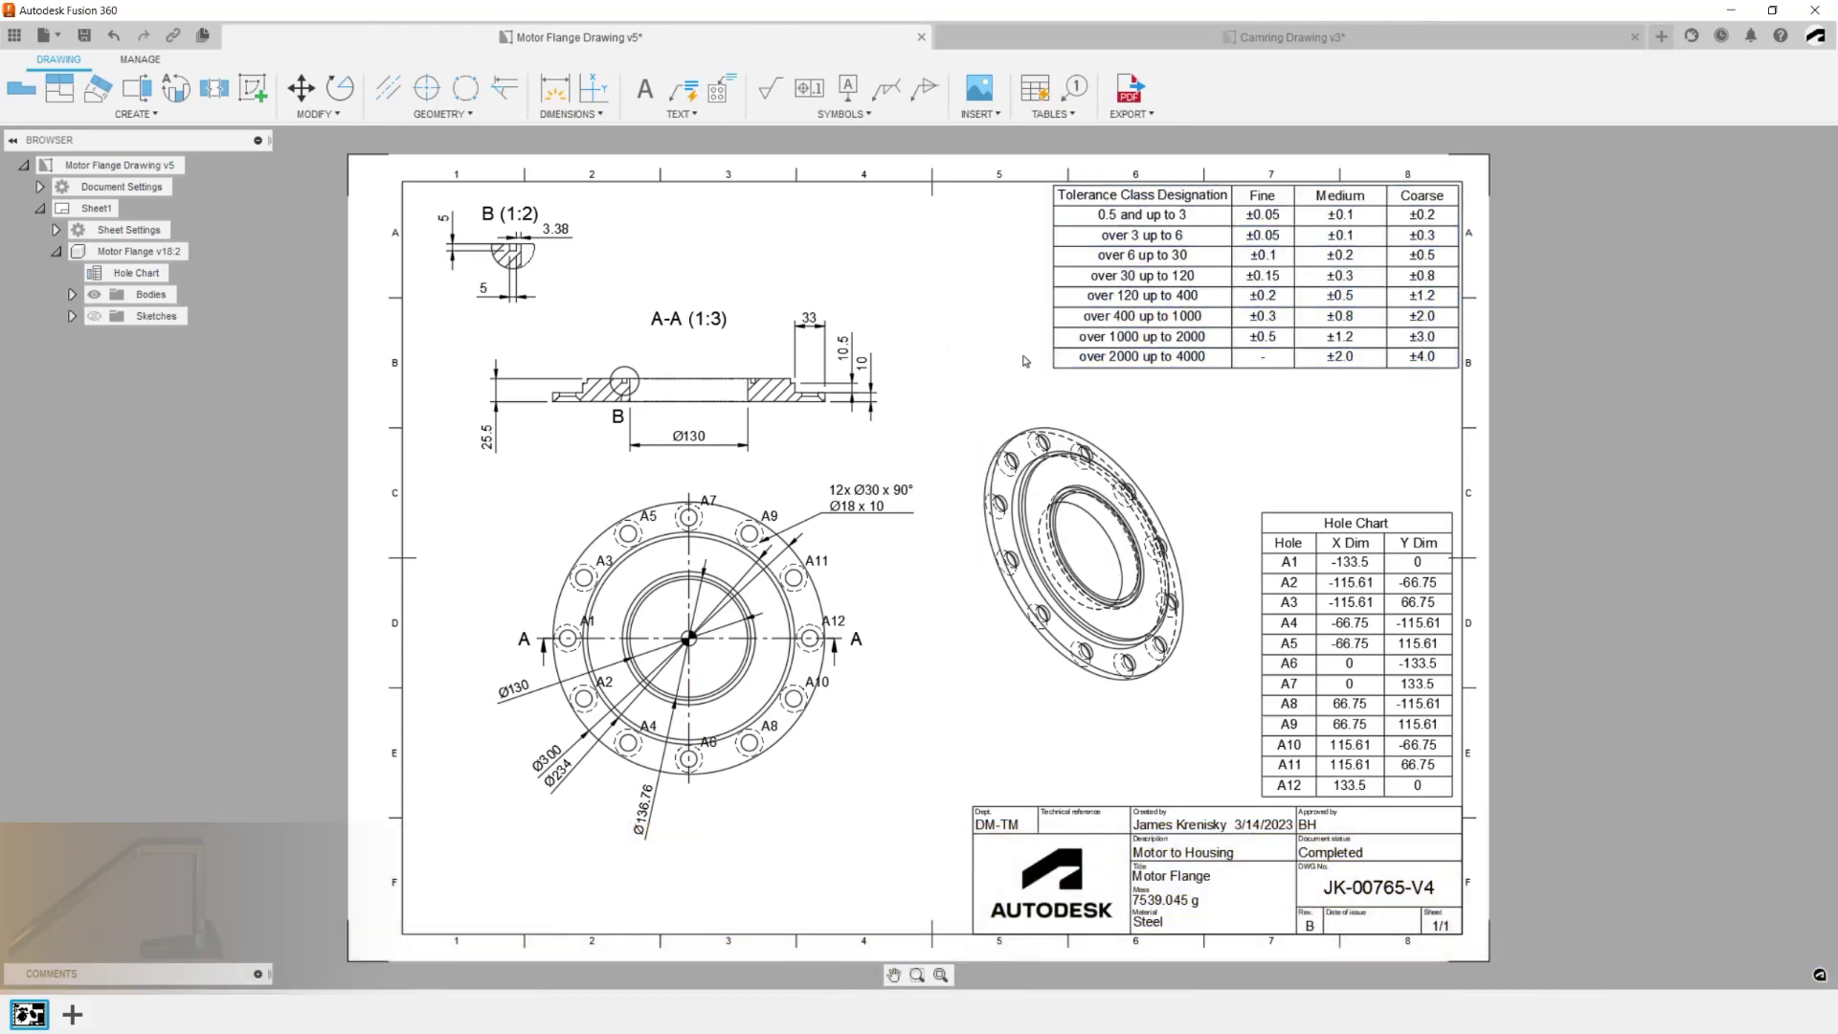
click(1017, 40)
right_click(1146, 285)
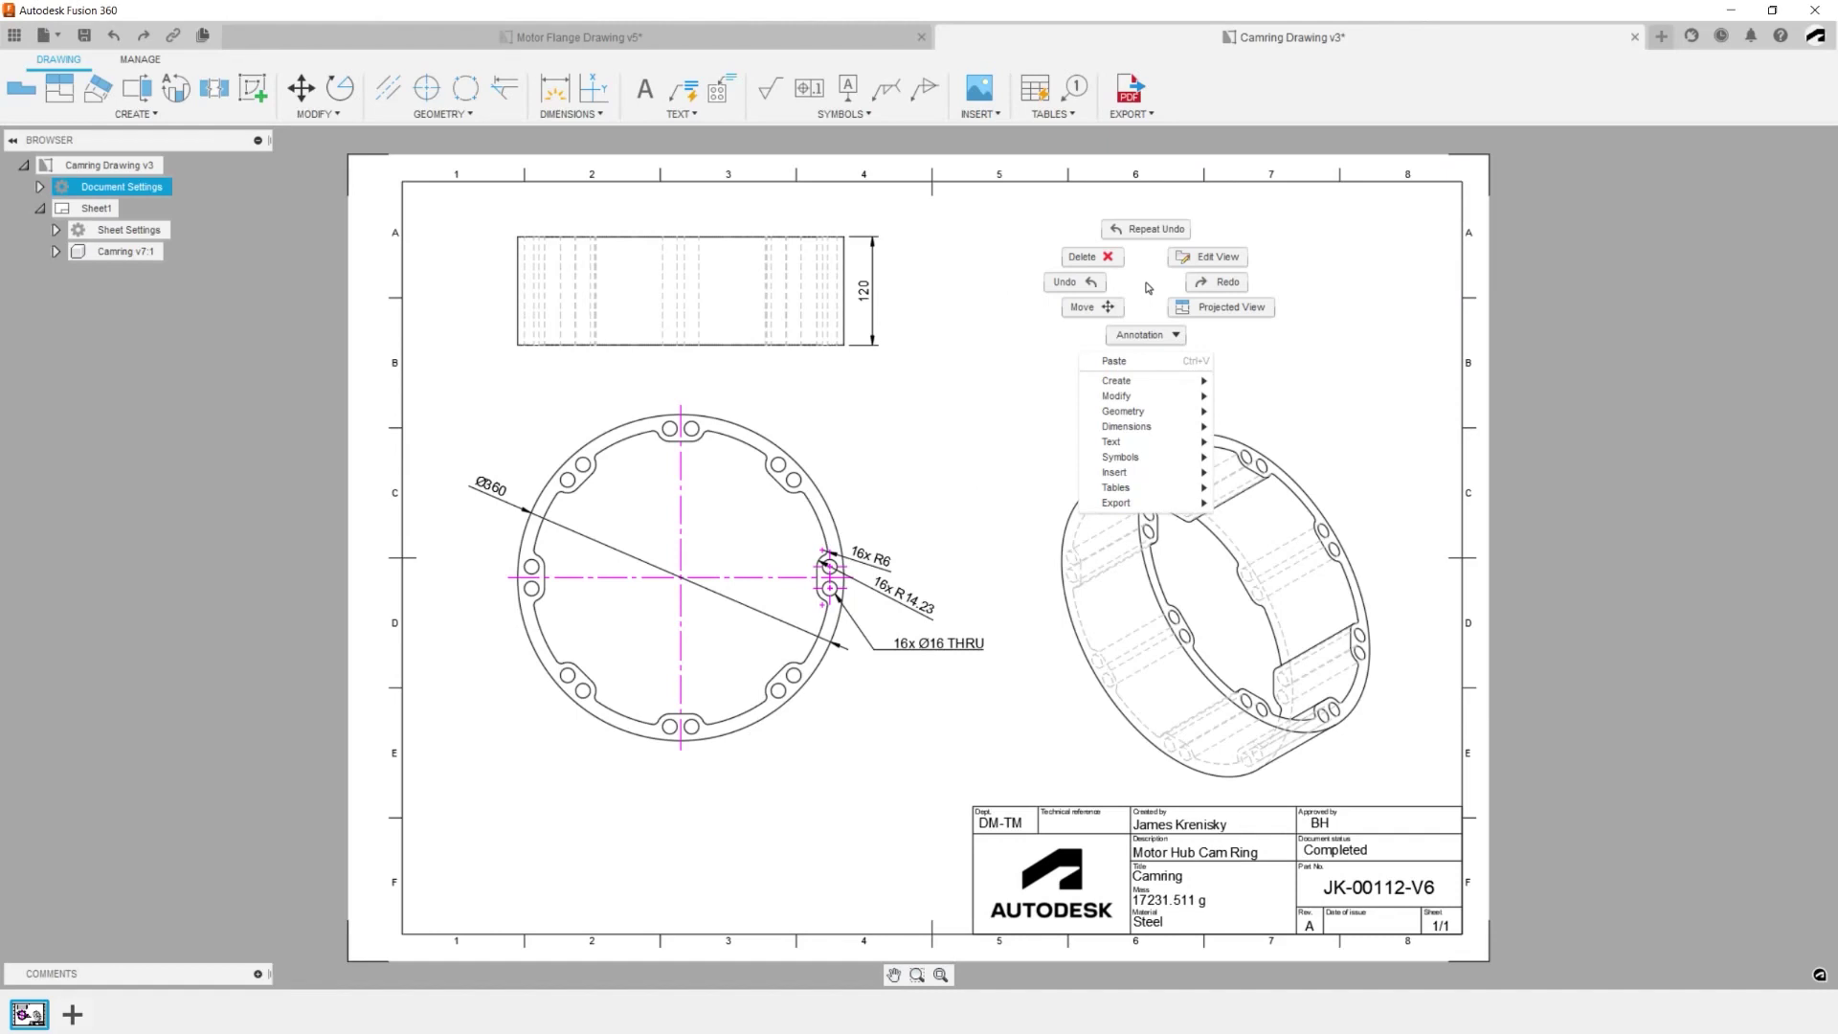
click(1116, 361)
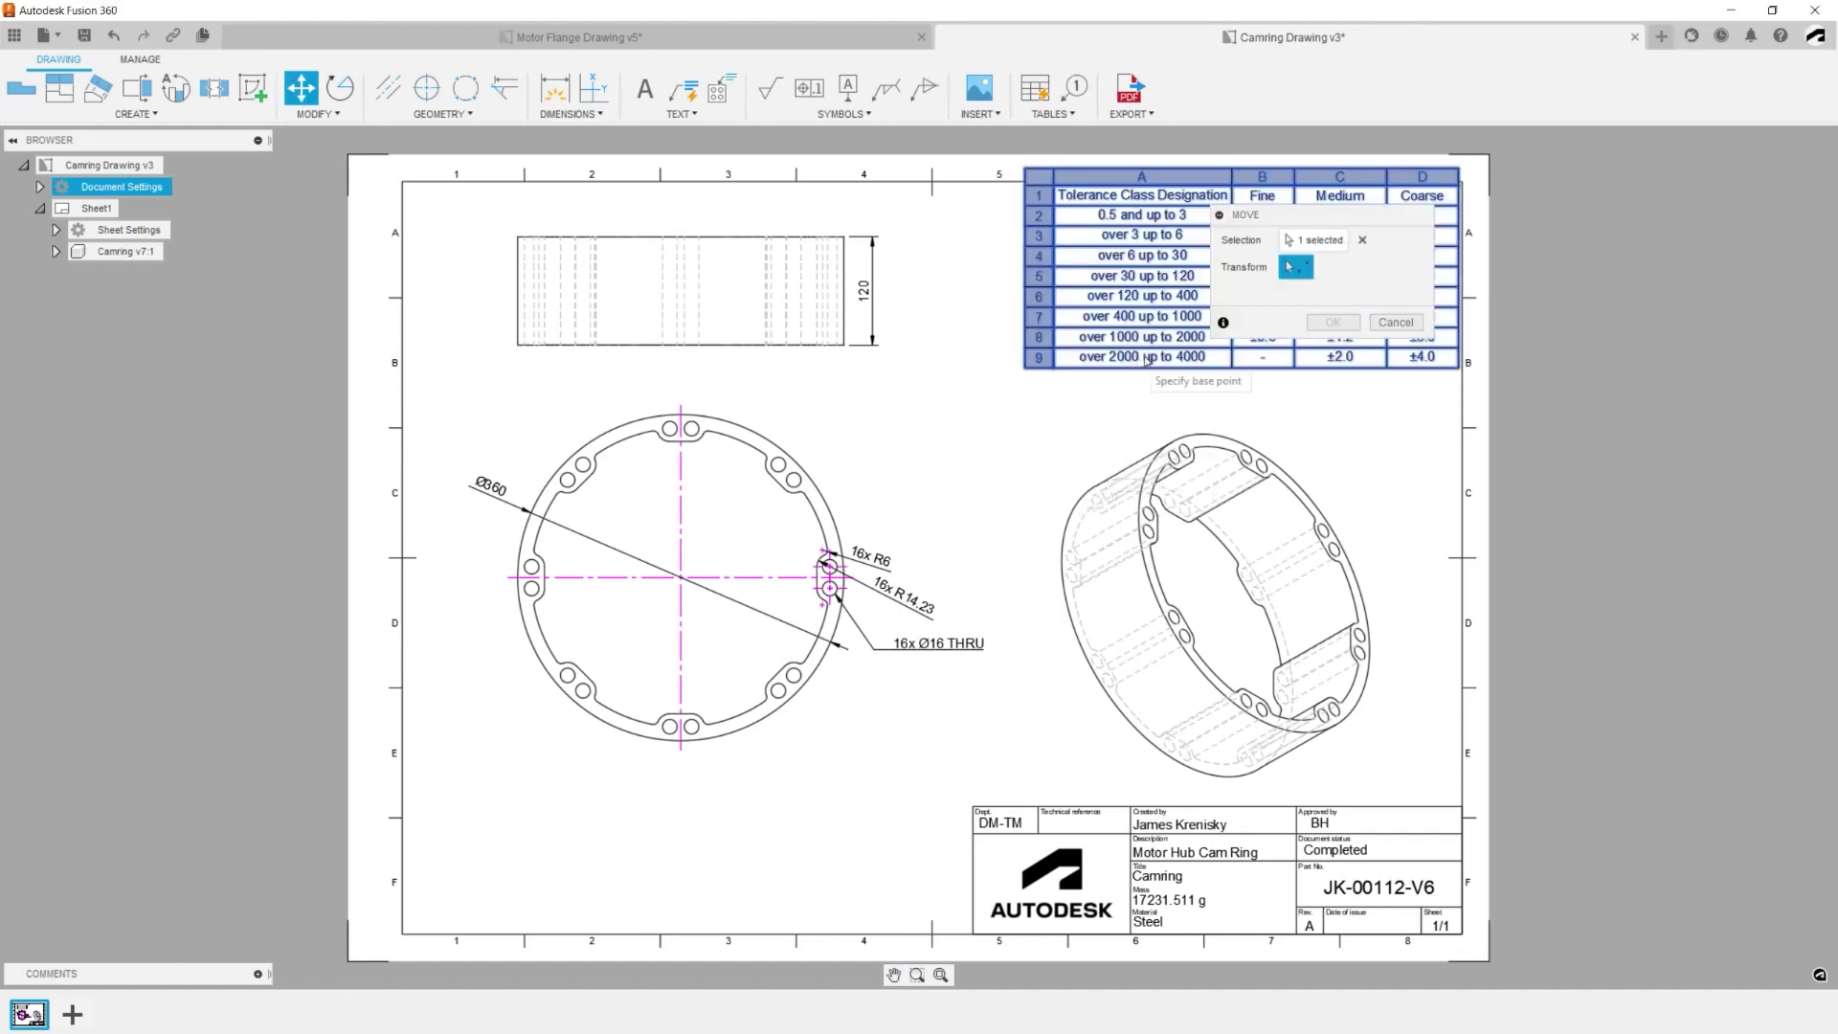
click(1386, 322)
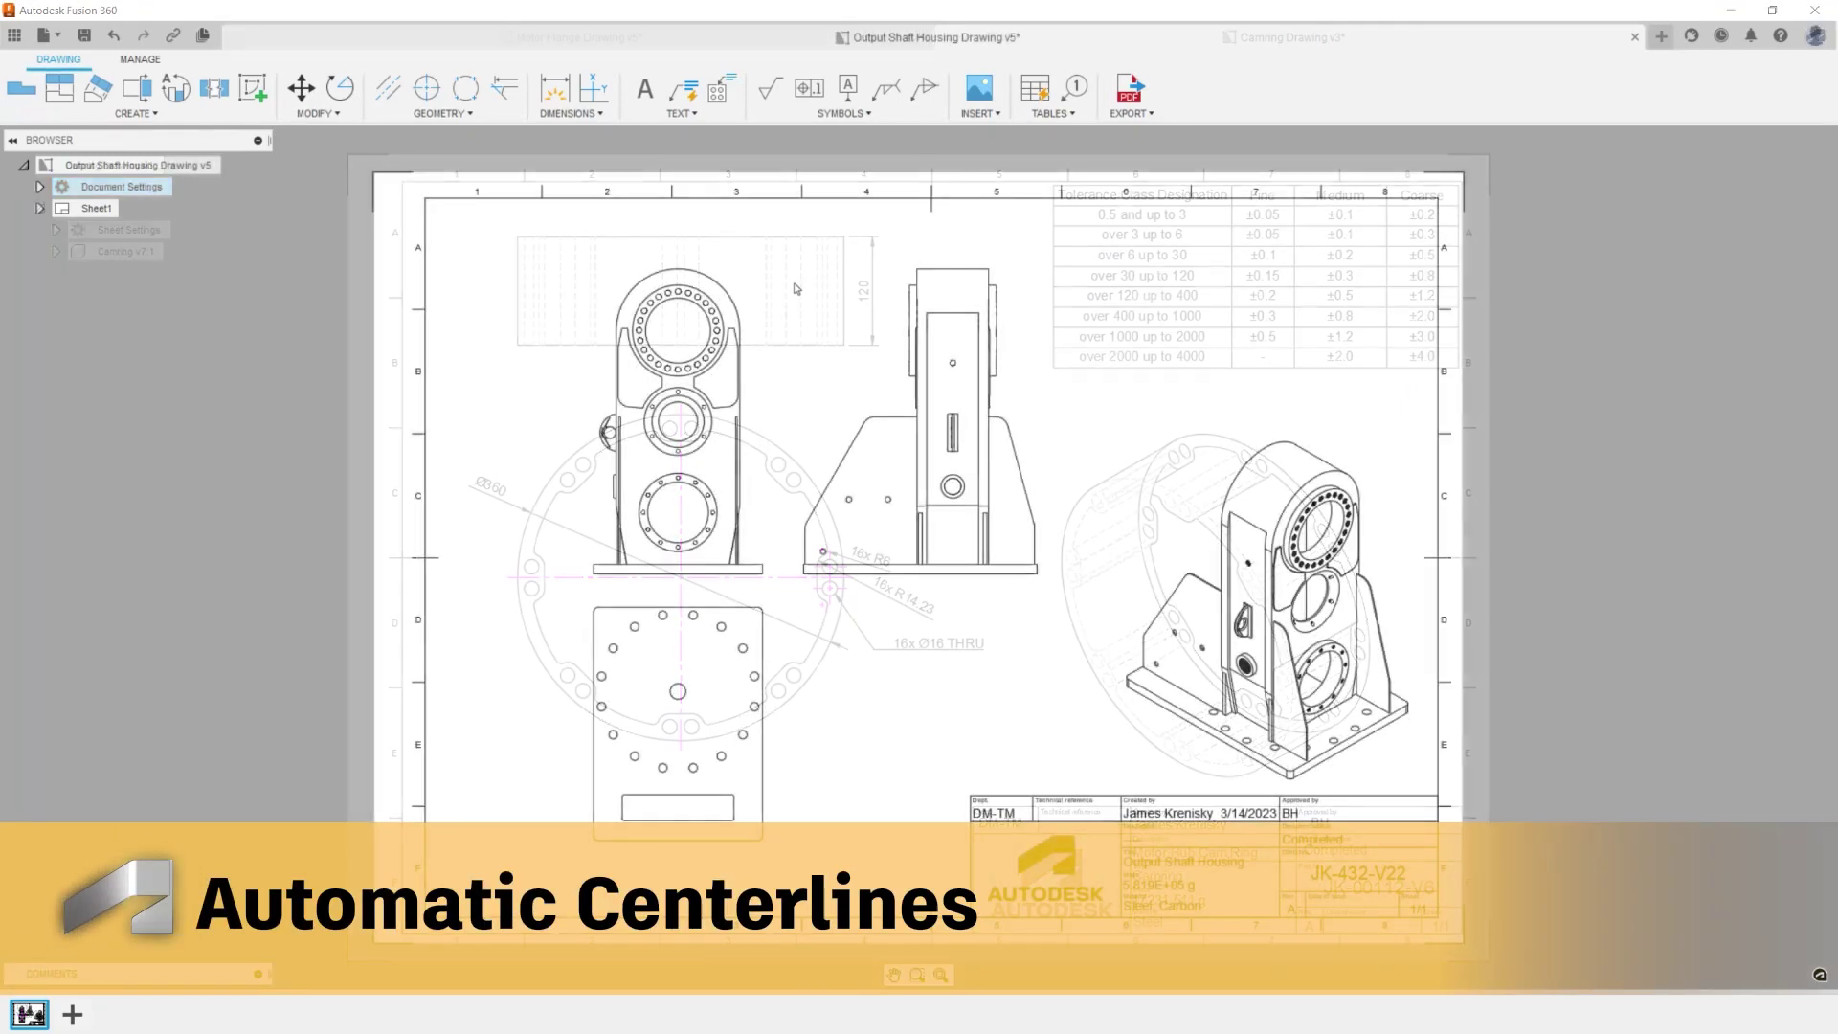
- Turn on automatic centermarks, including hole patterns, for the front view
double_click(744, 323)
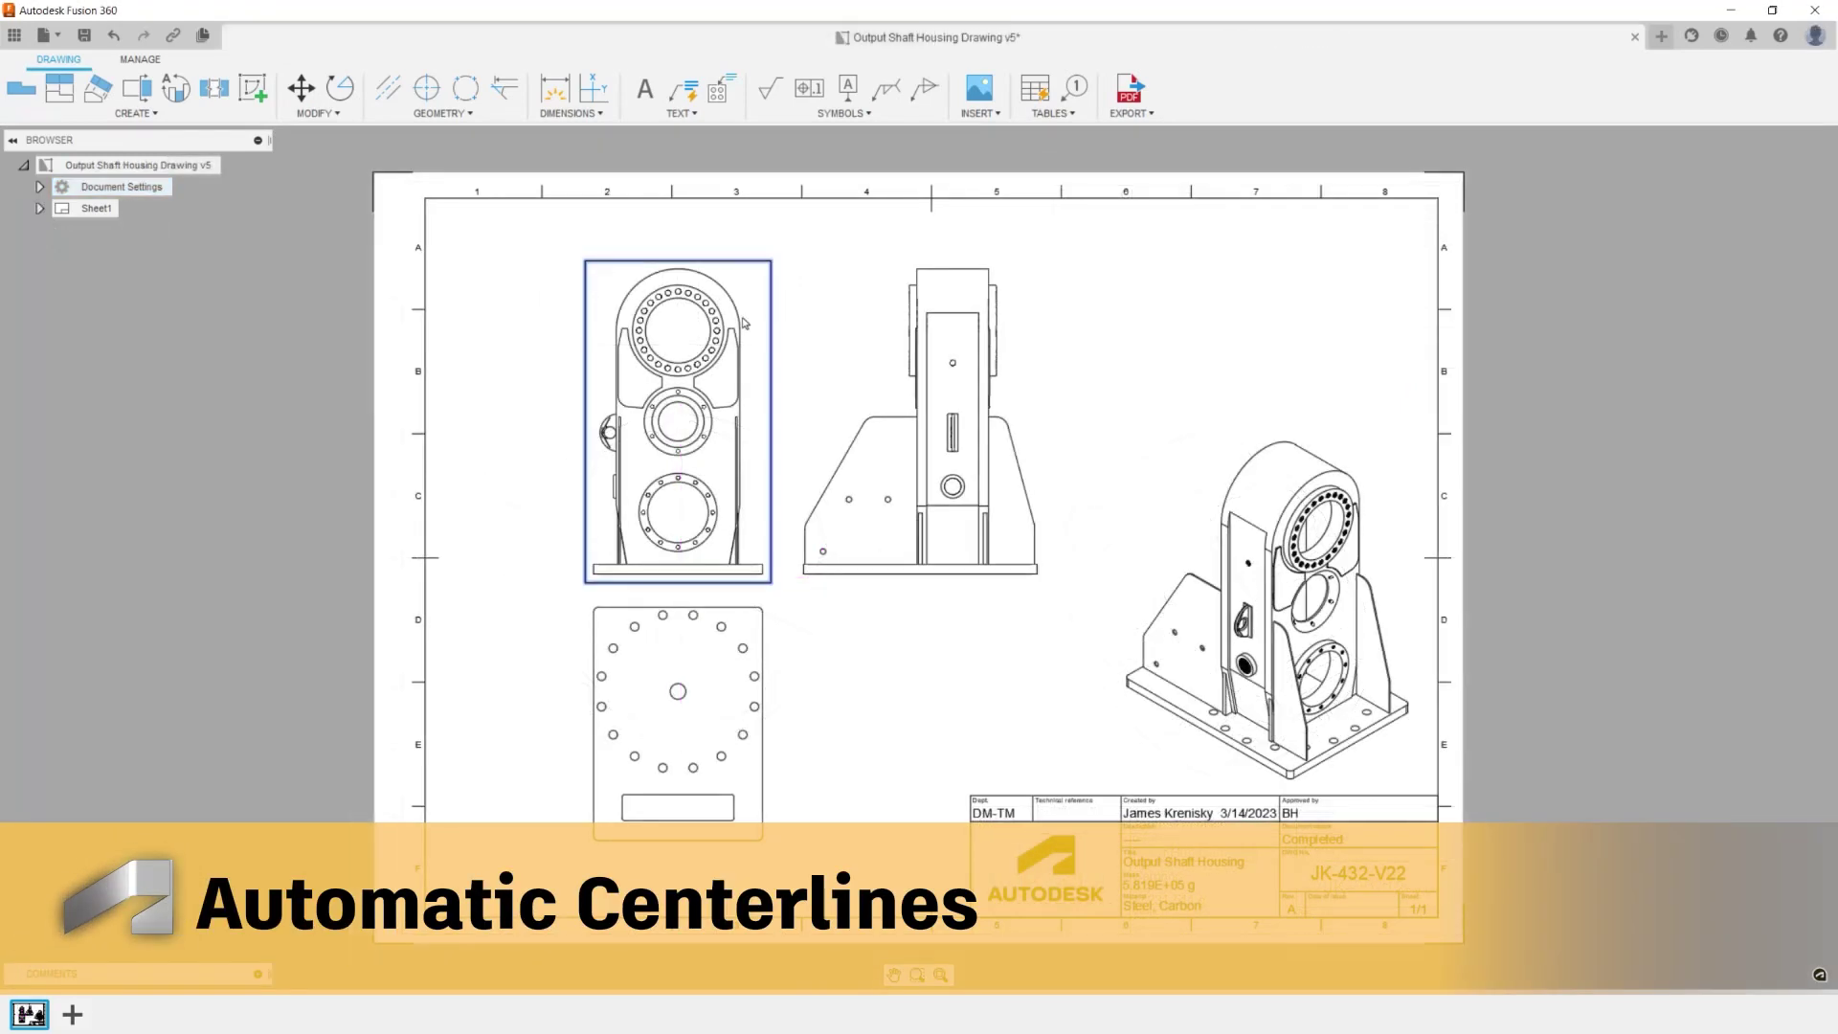
click(1728, 409)
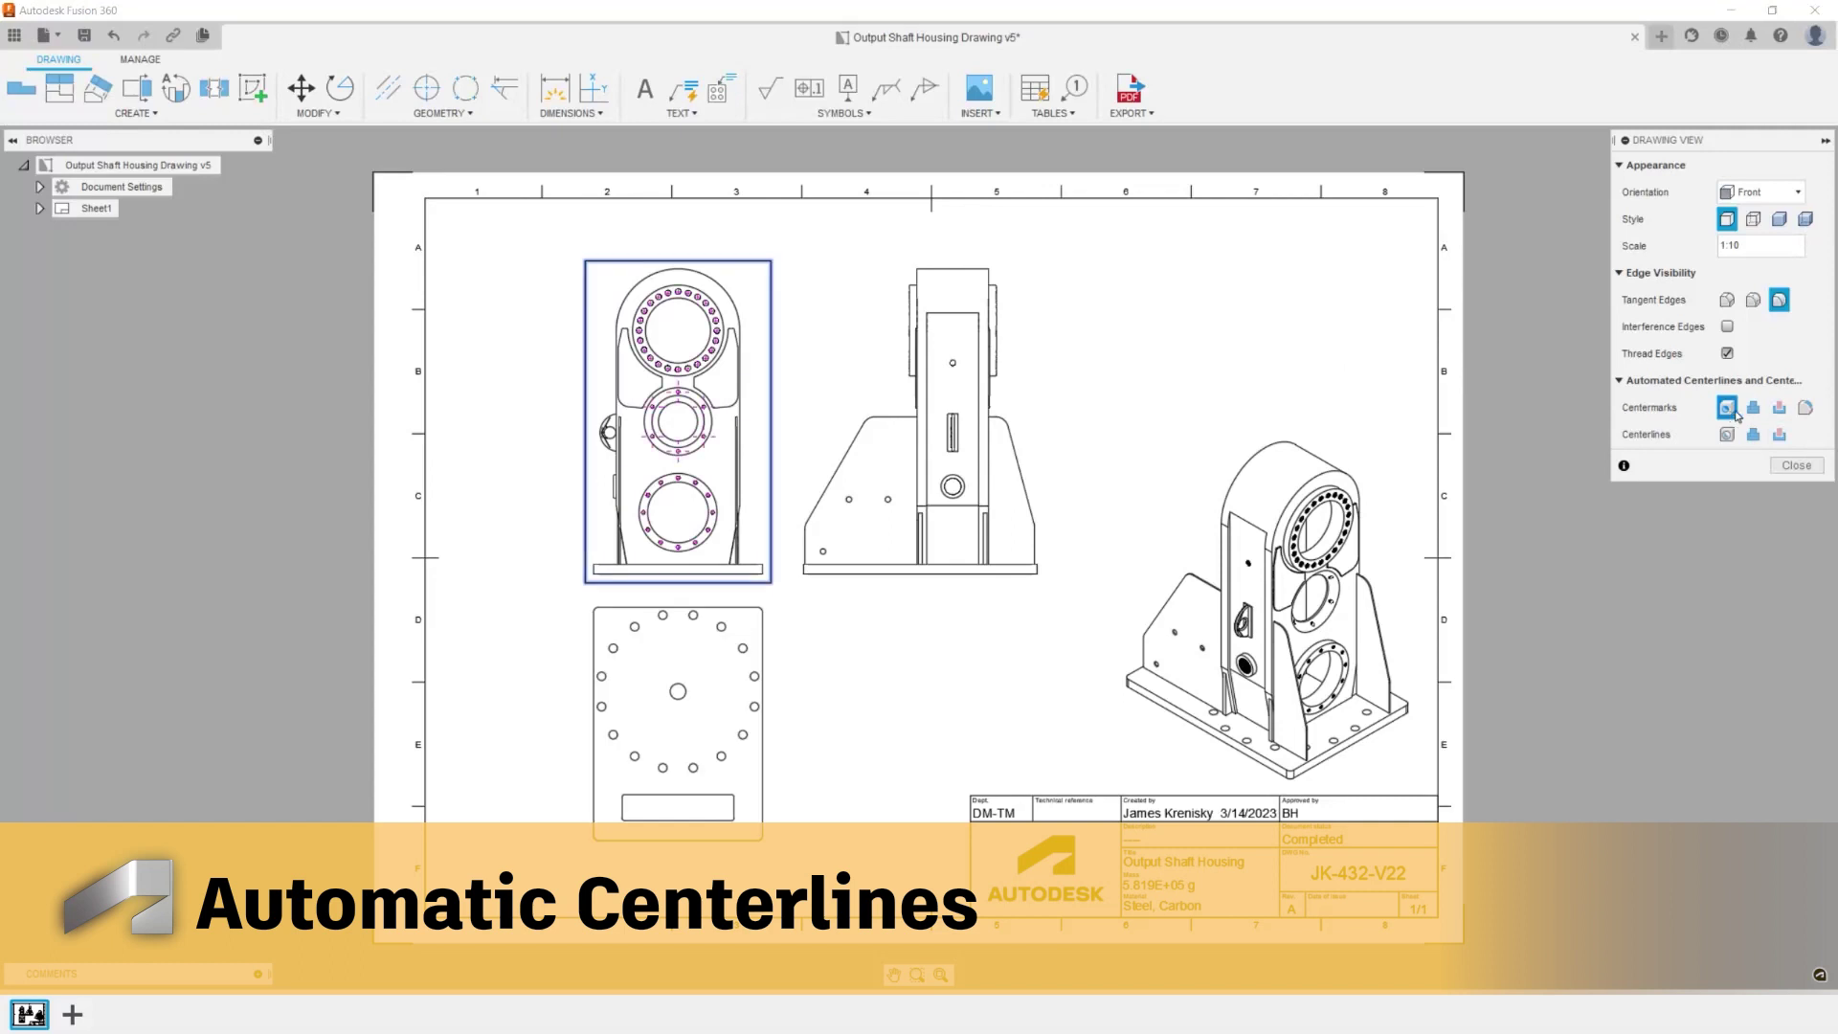
click(1753, 409)
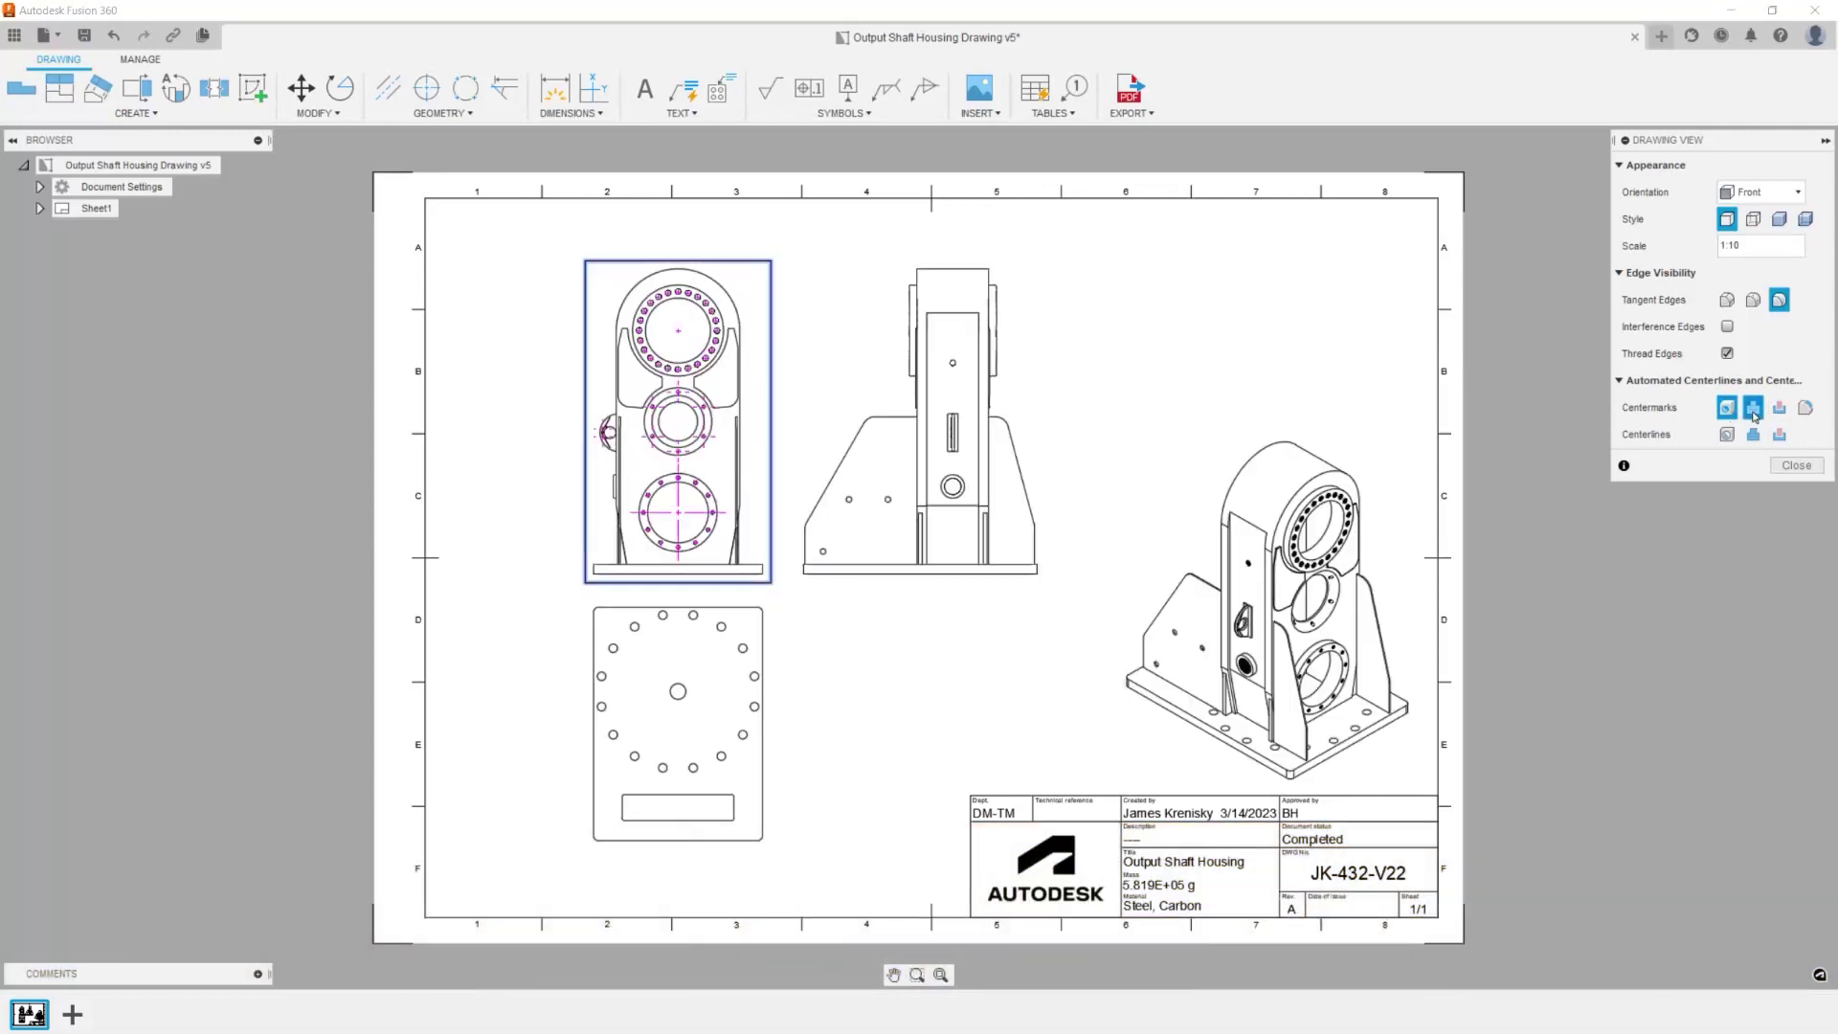
click(1797, 465)
- Add centermarks to the bottom view with a 5 minimum fillet radius, then to the side view
double_click(752, 682)
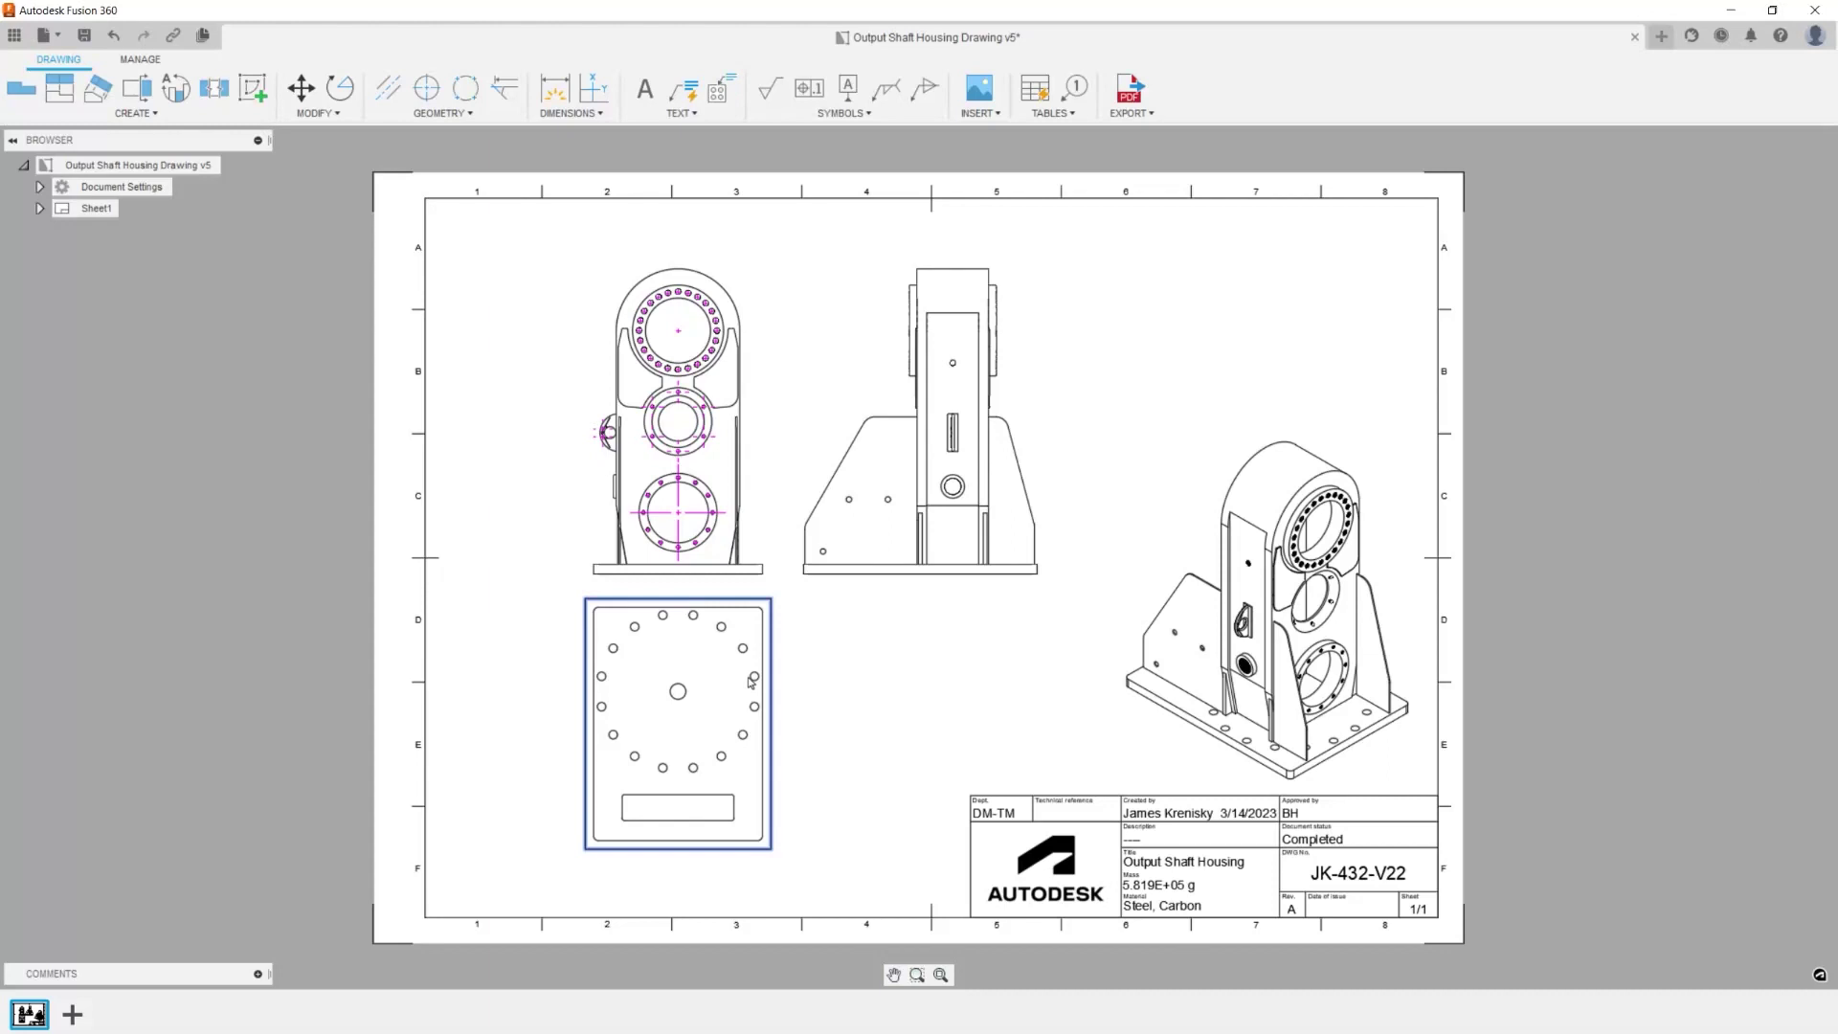
click(1803, 409)
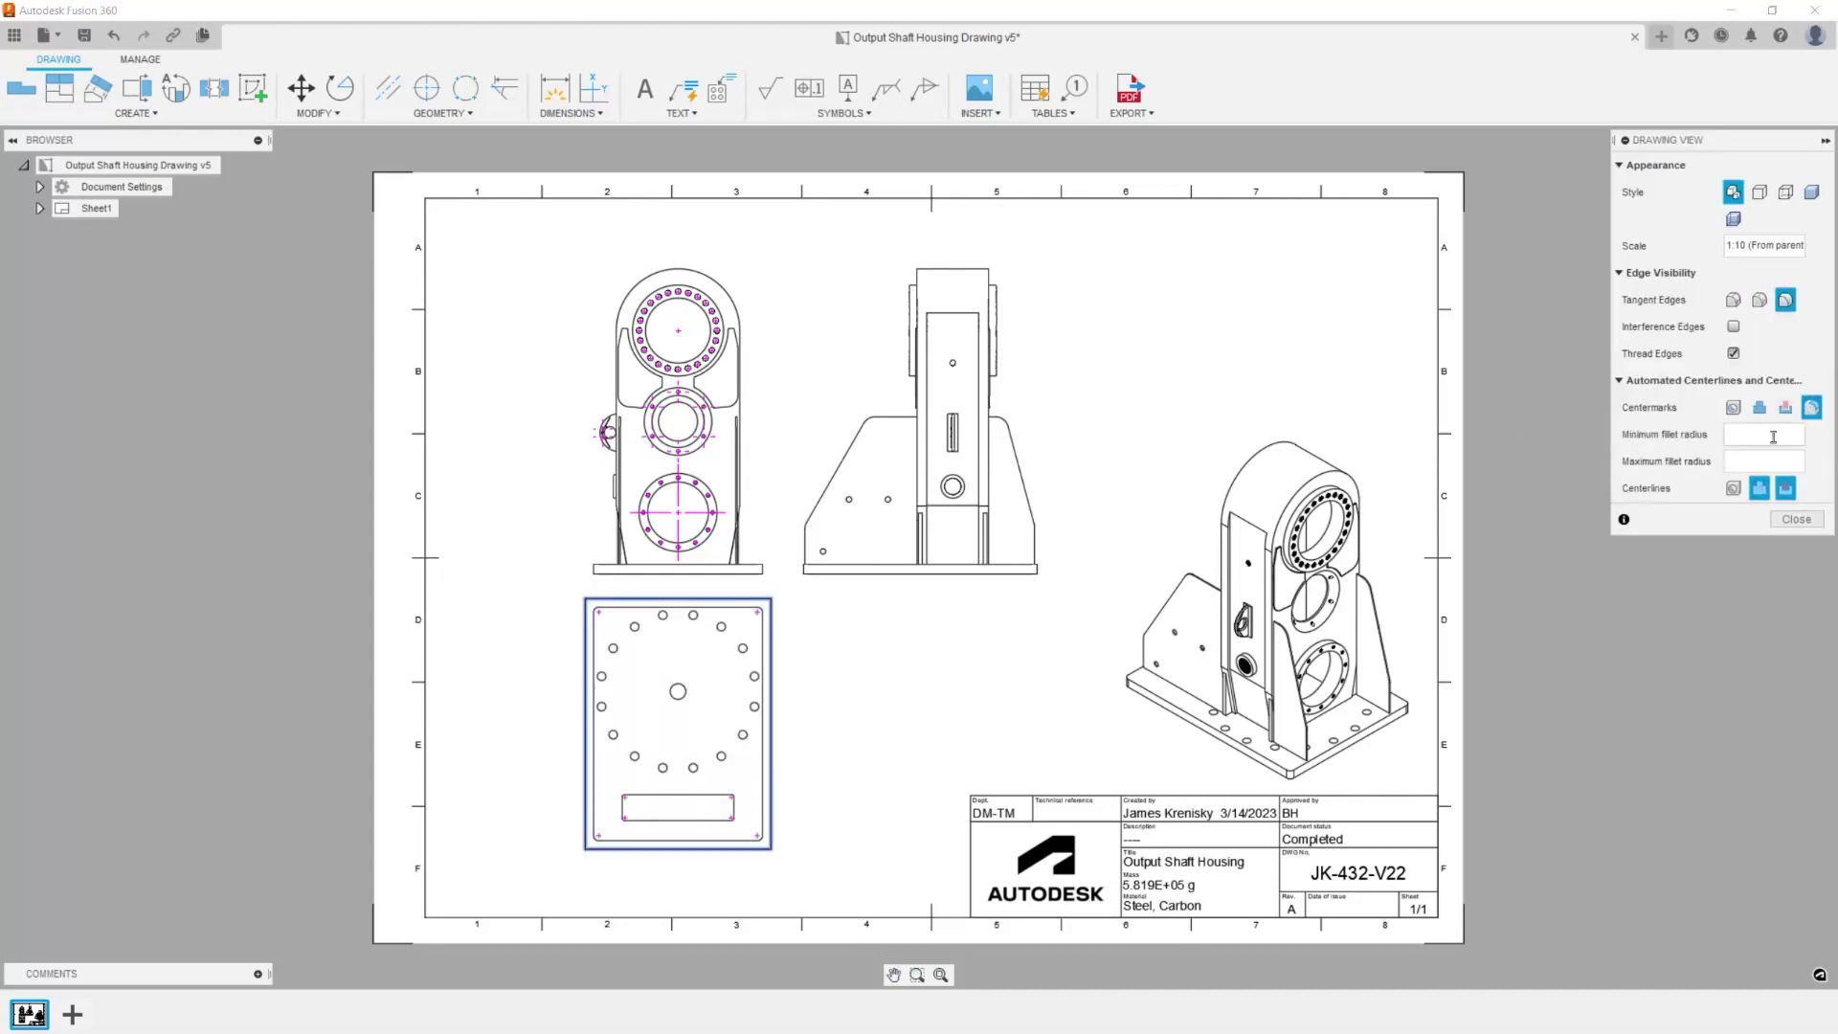
click(1772, 438)
text(5)
click(1796, 519)
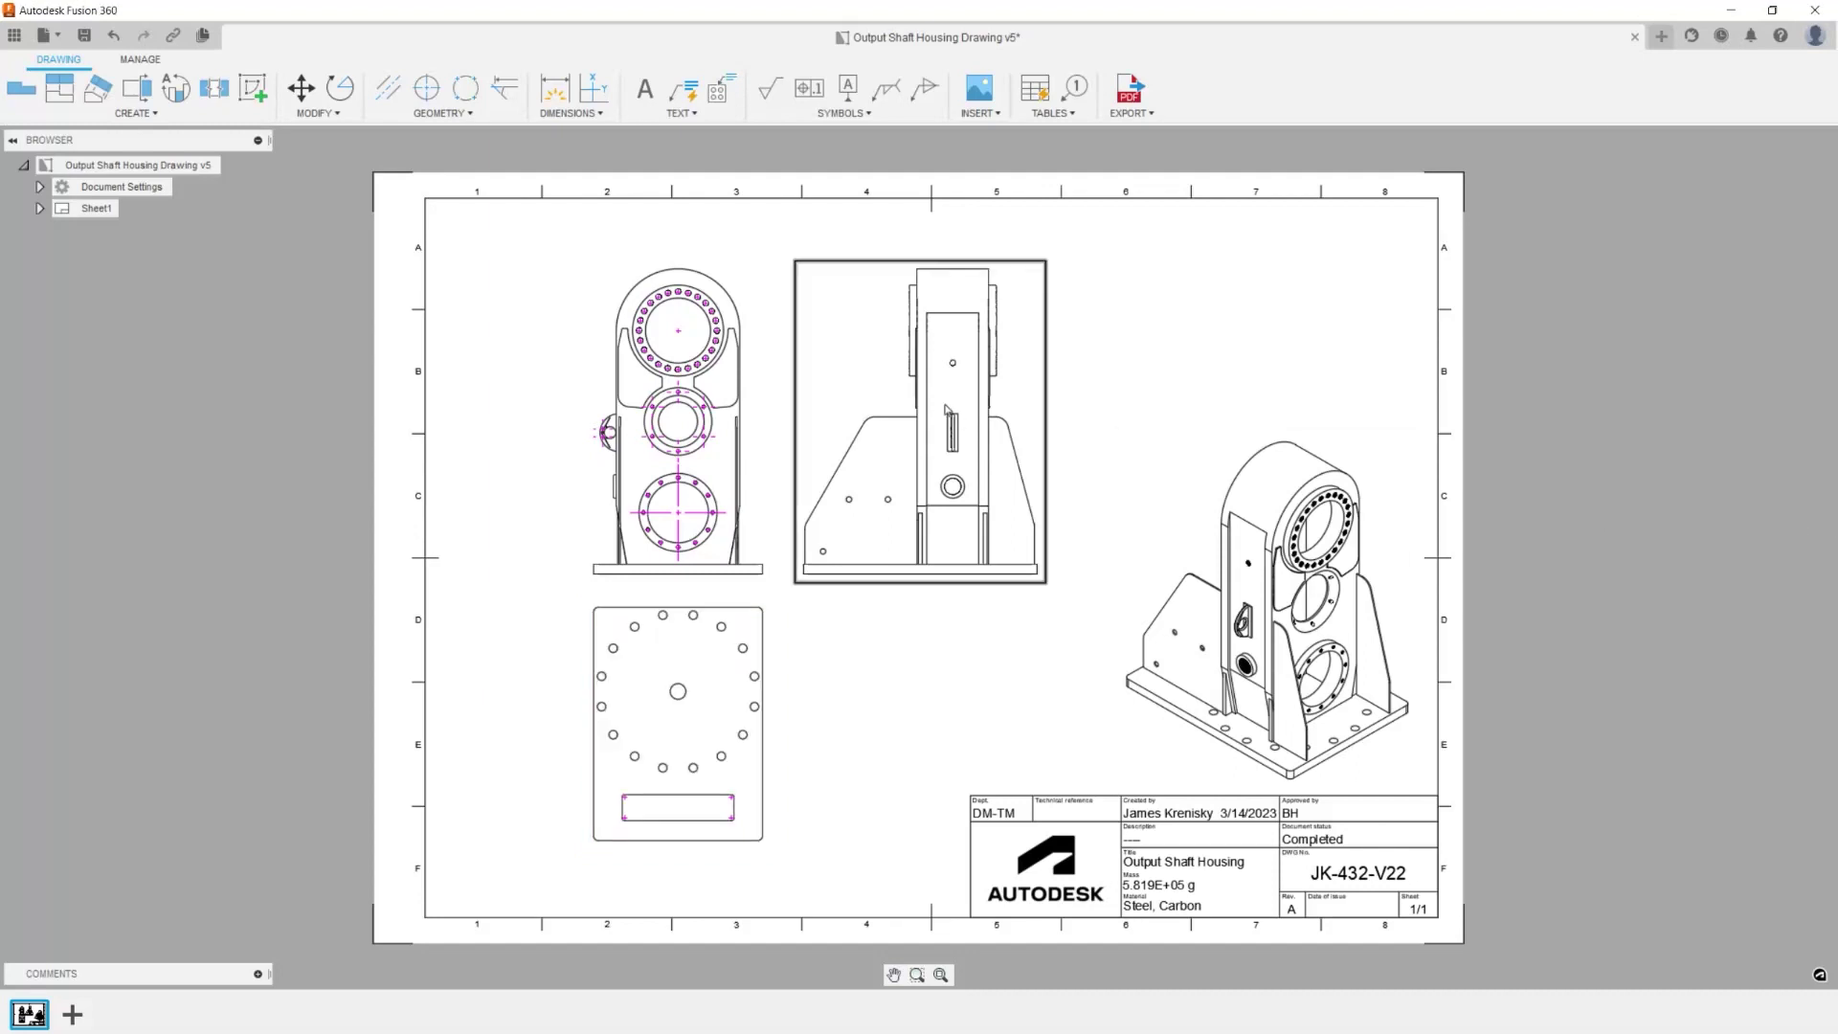
double_click(954, 423)
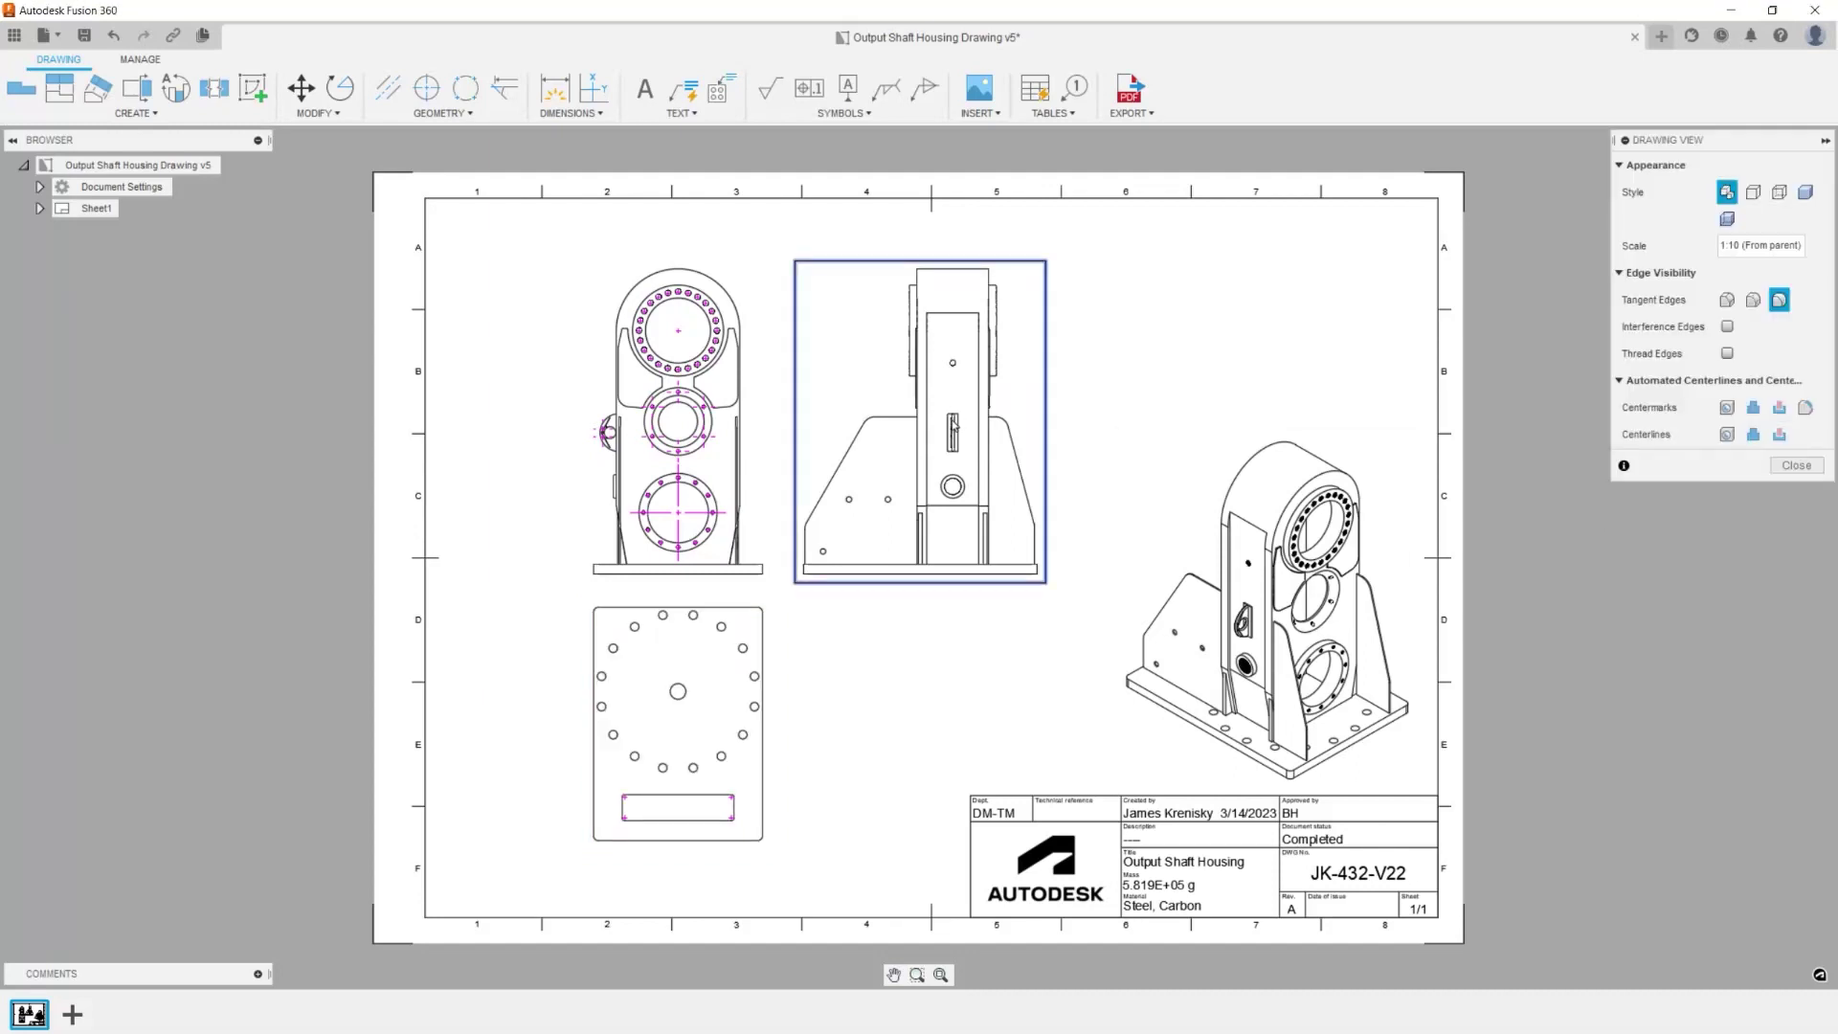
click(1729, 408)
click(1800, 467)
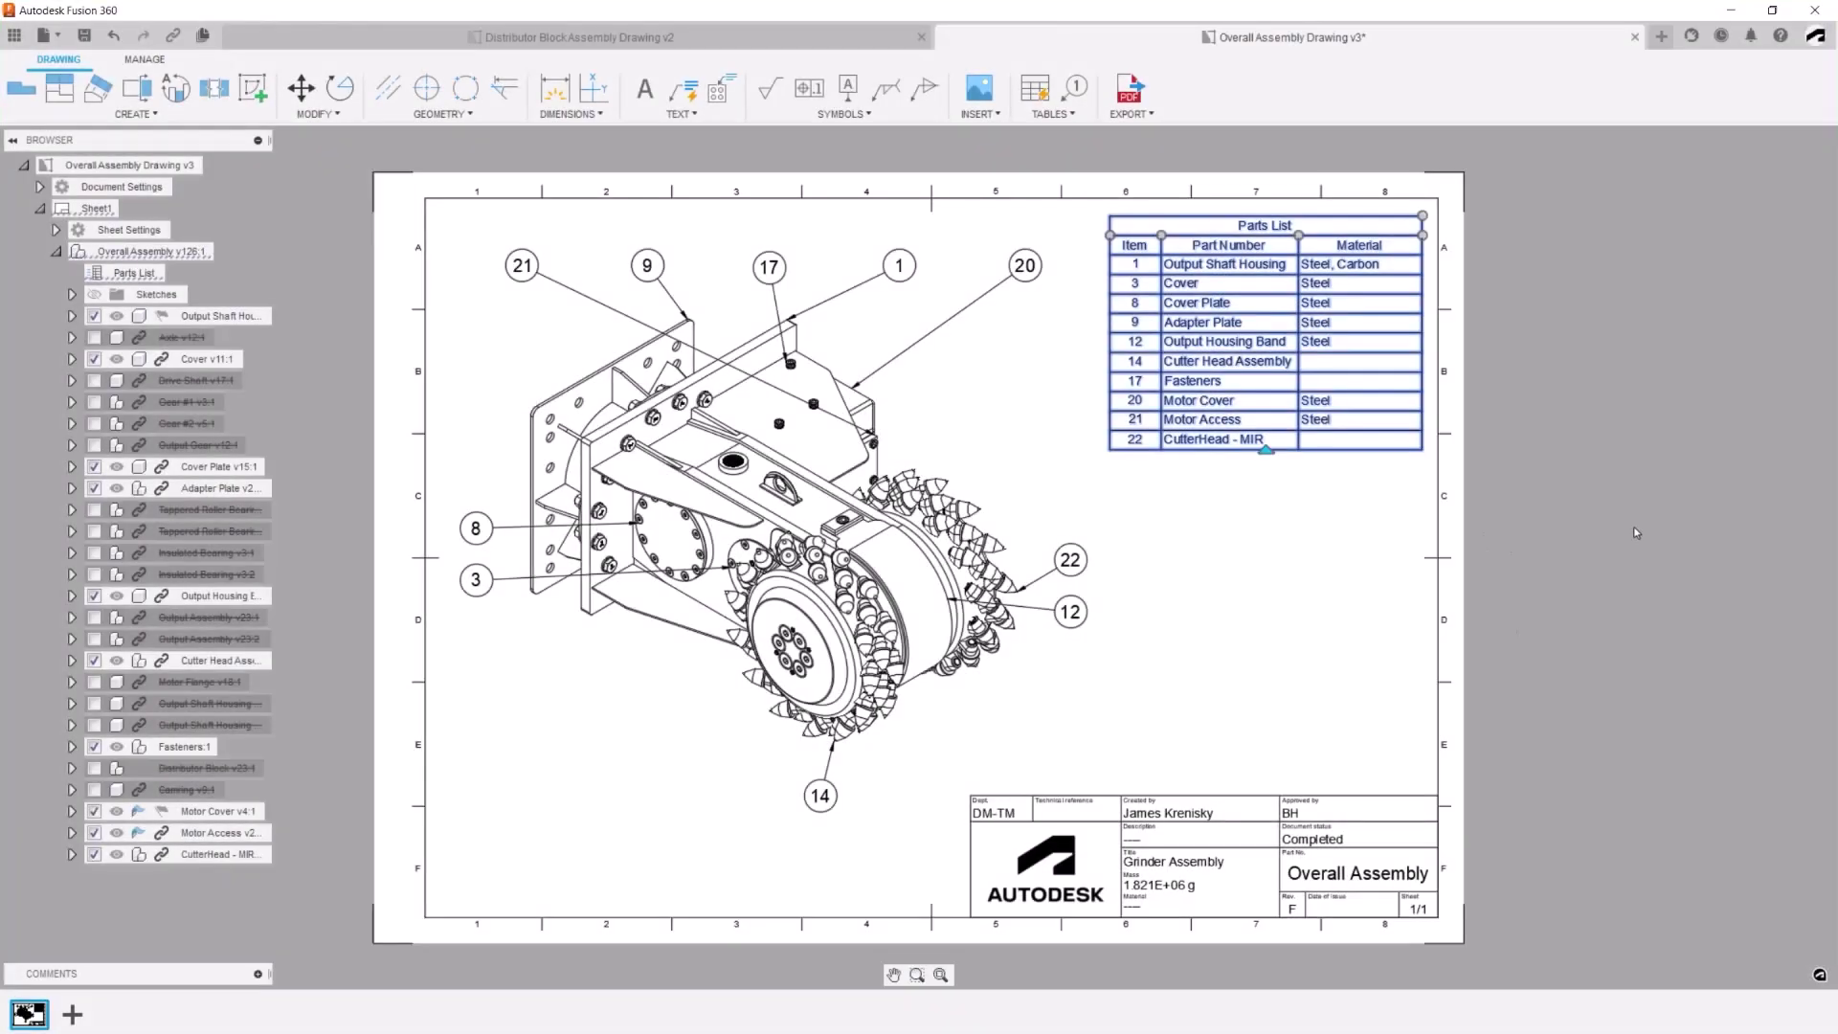
- Deselect the parts list and toggle the Axle component's visibility
click(1636, 532)
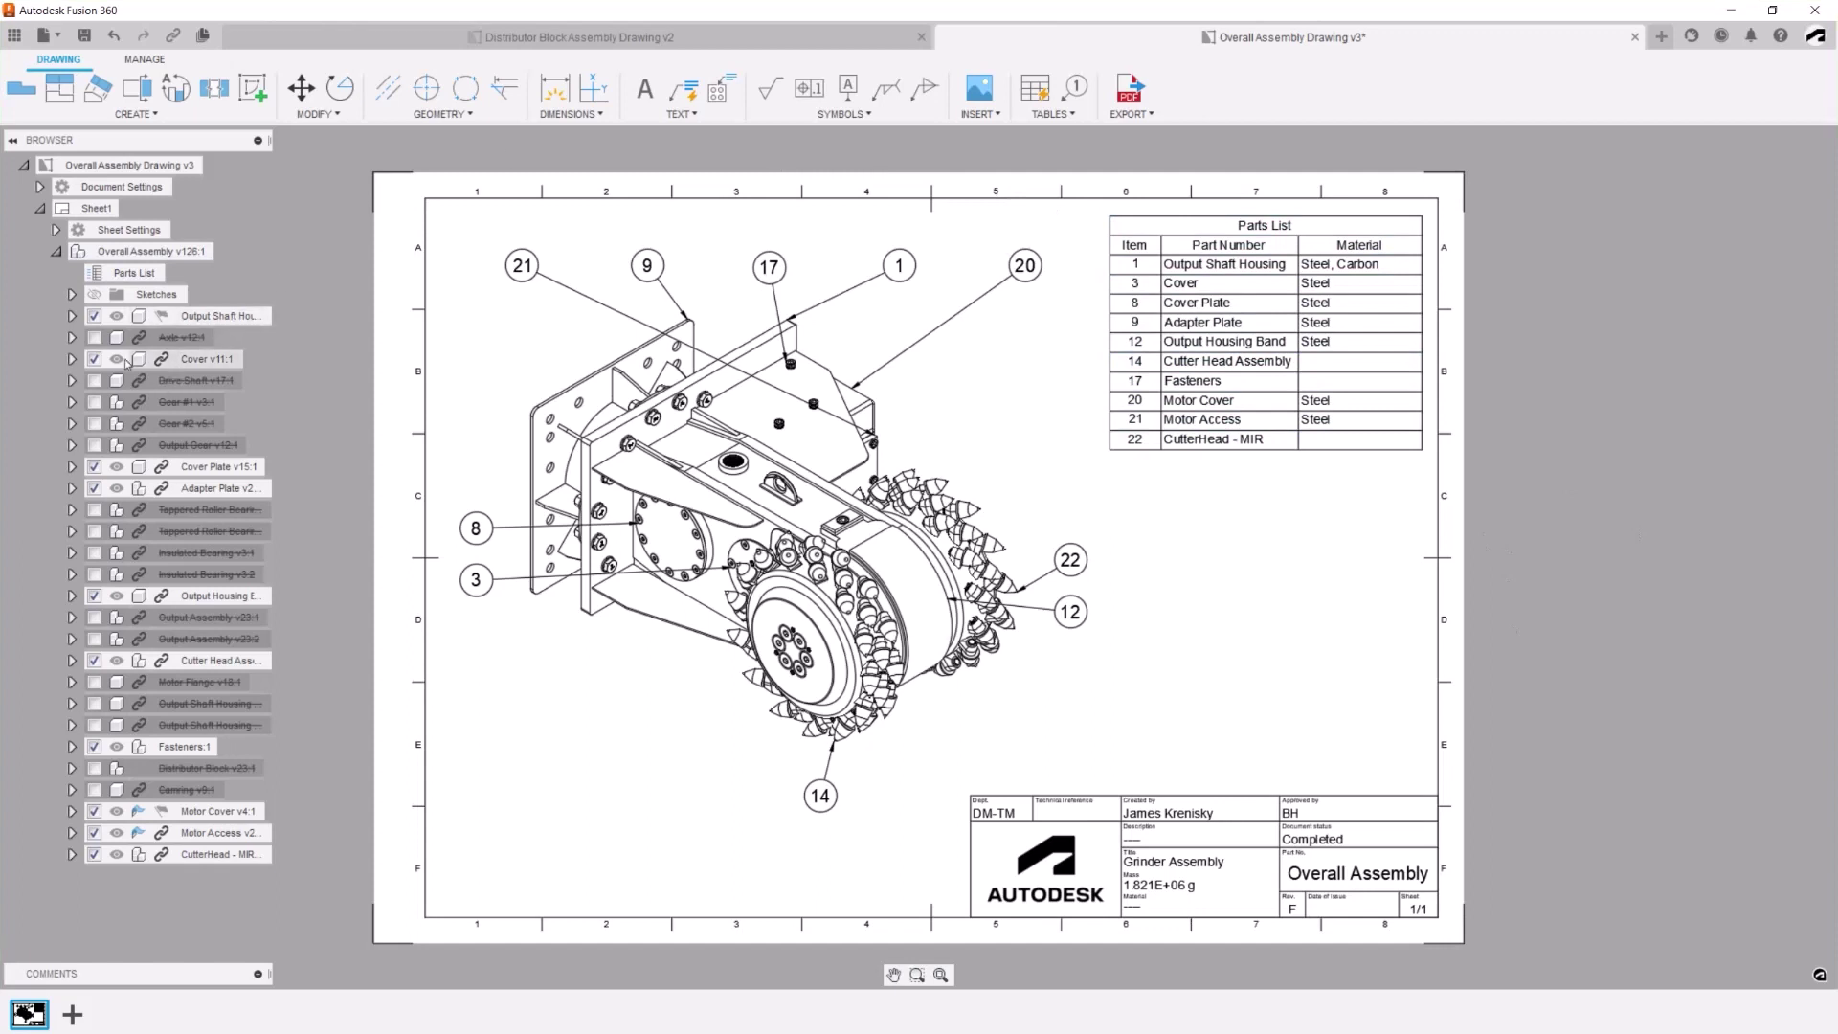
click(95, 337)
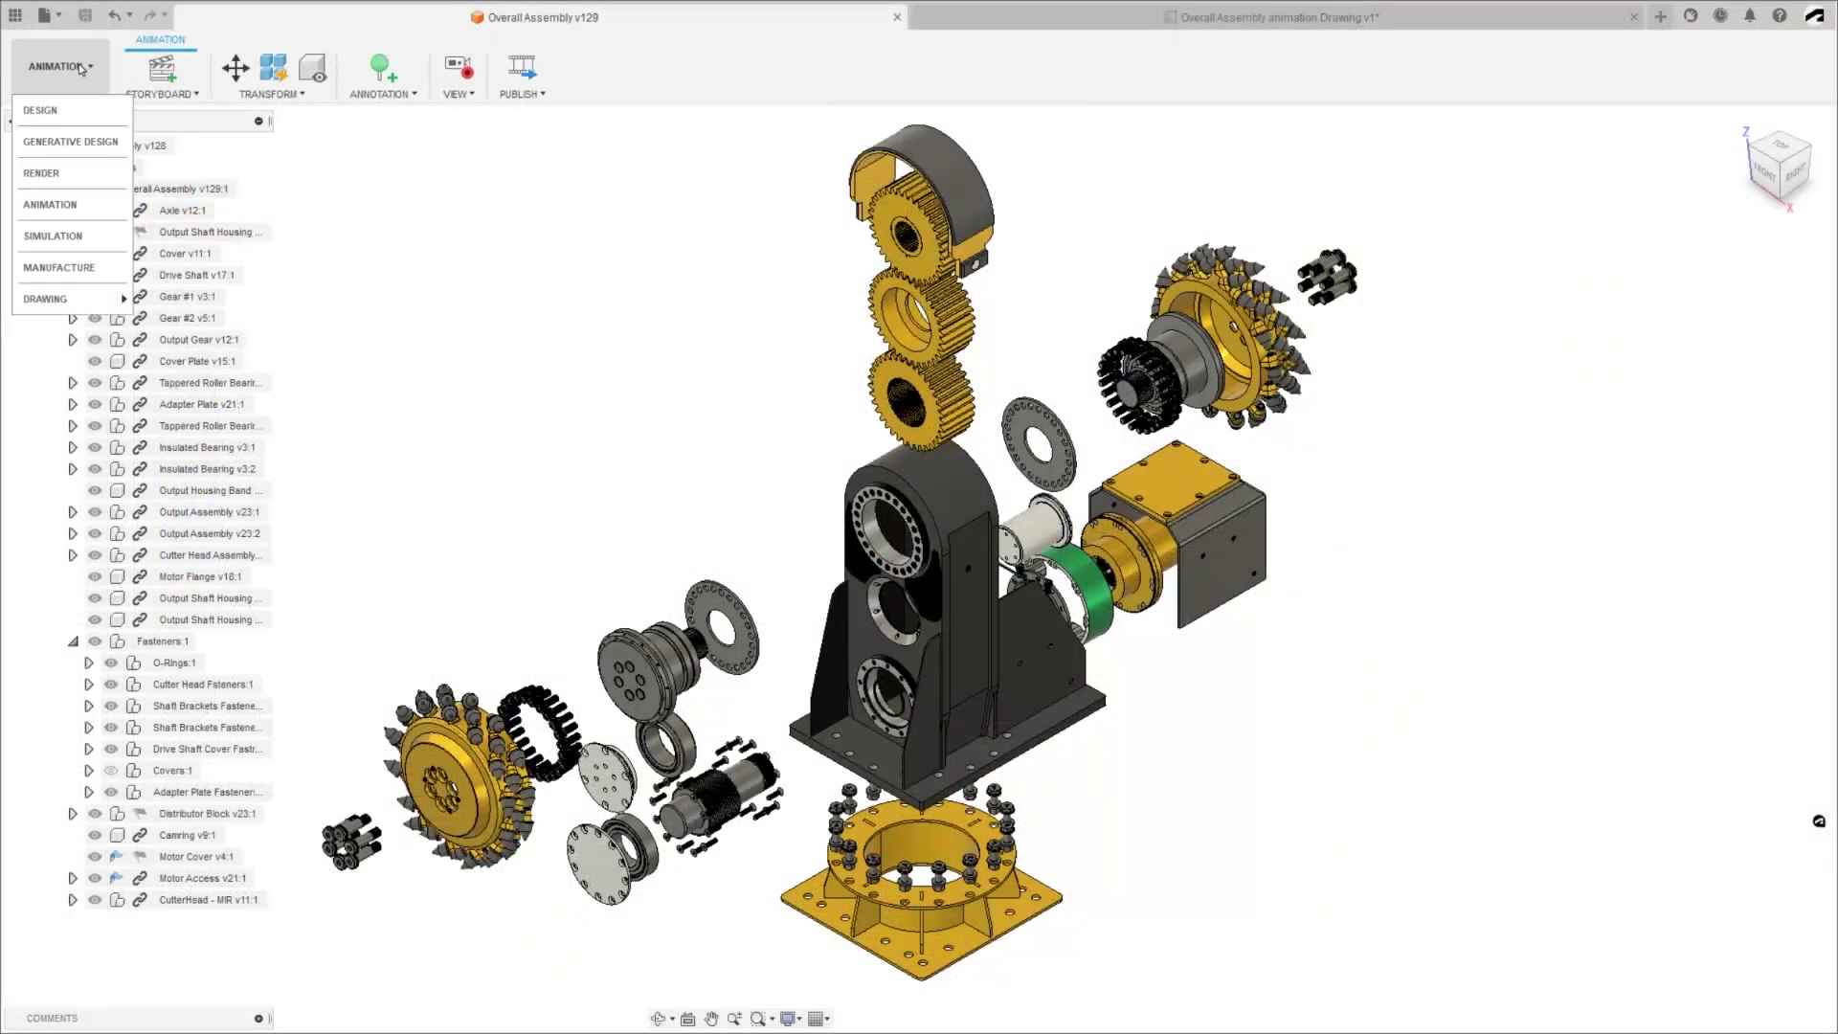
- Create a new drawing from the exploded assembly animation
mouse_move(105, 298)
click(172, 304)
click(1728, 475)
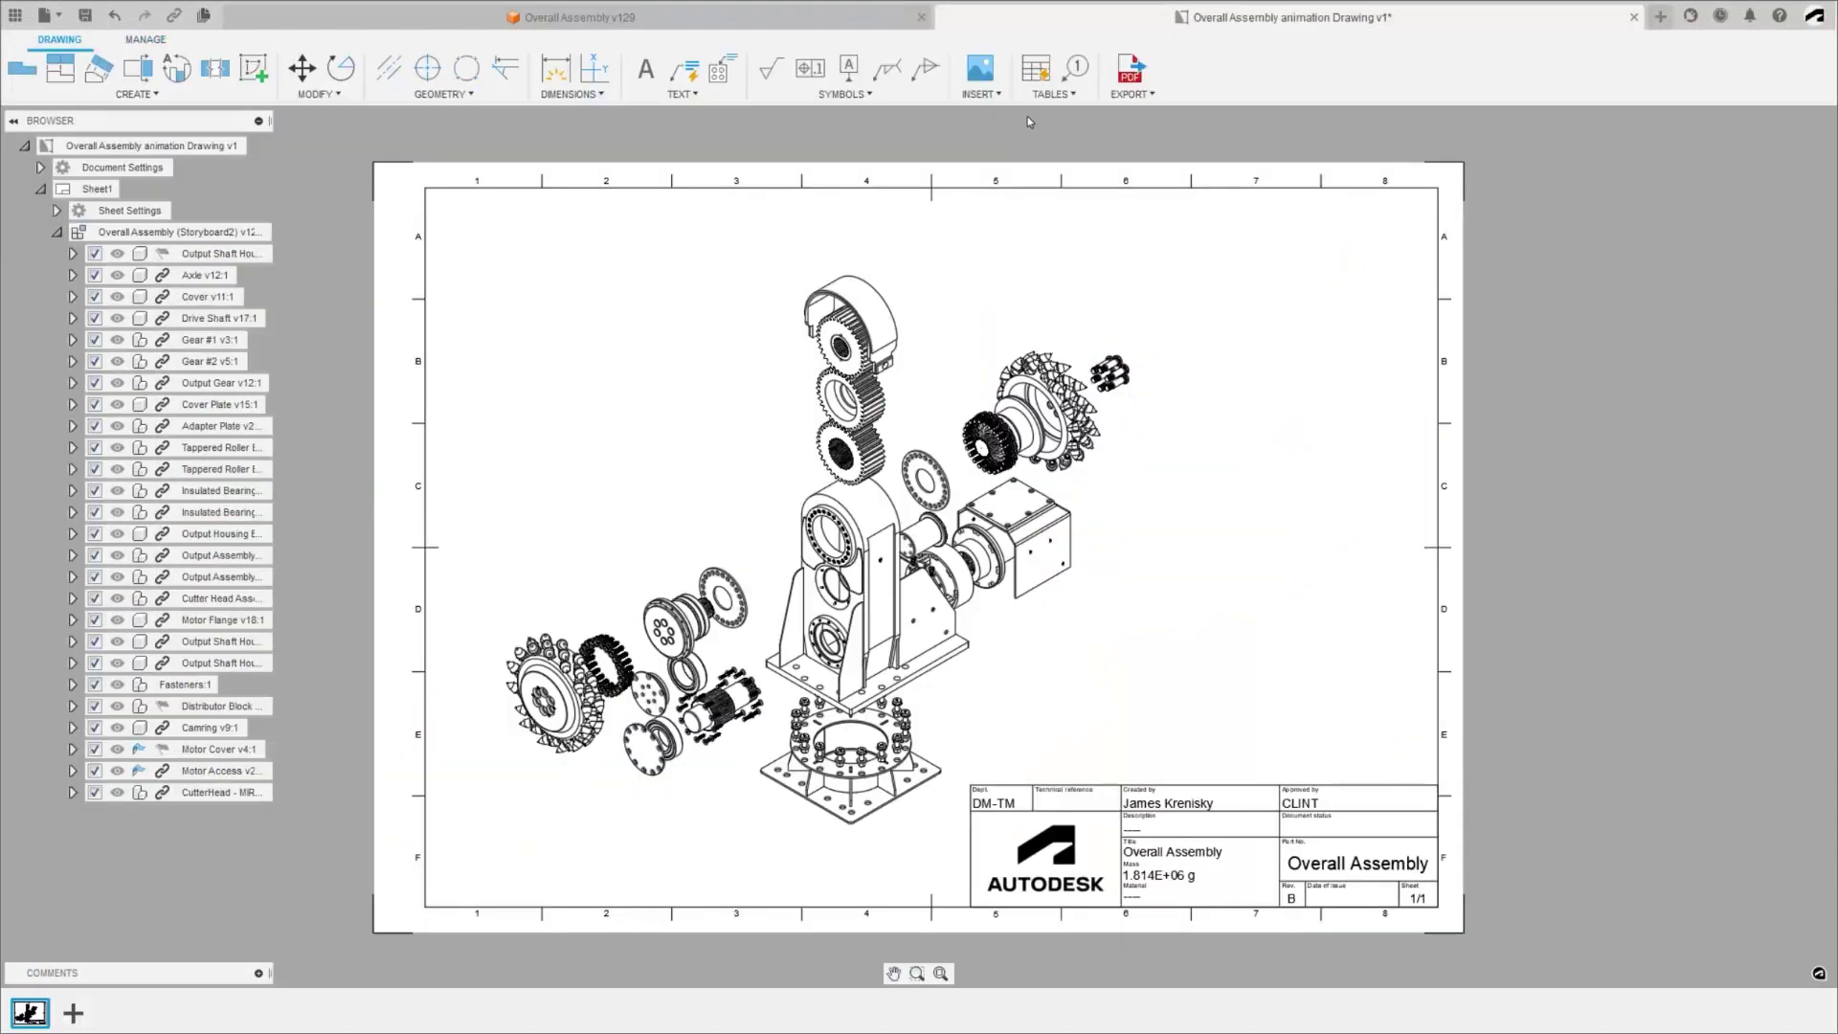
- Place a ballooned parts list top right, remove Description and Qty columns, and save
click(1053, 93)
click(1048, 122)
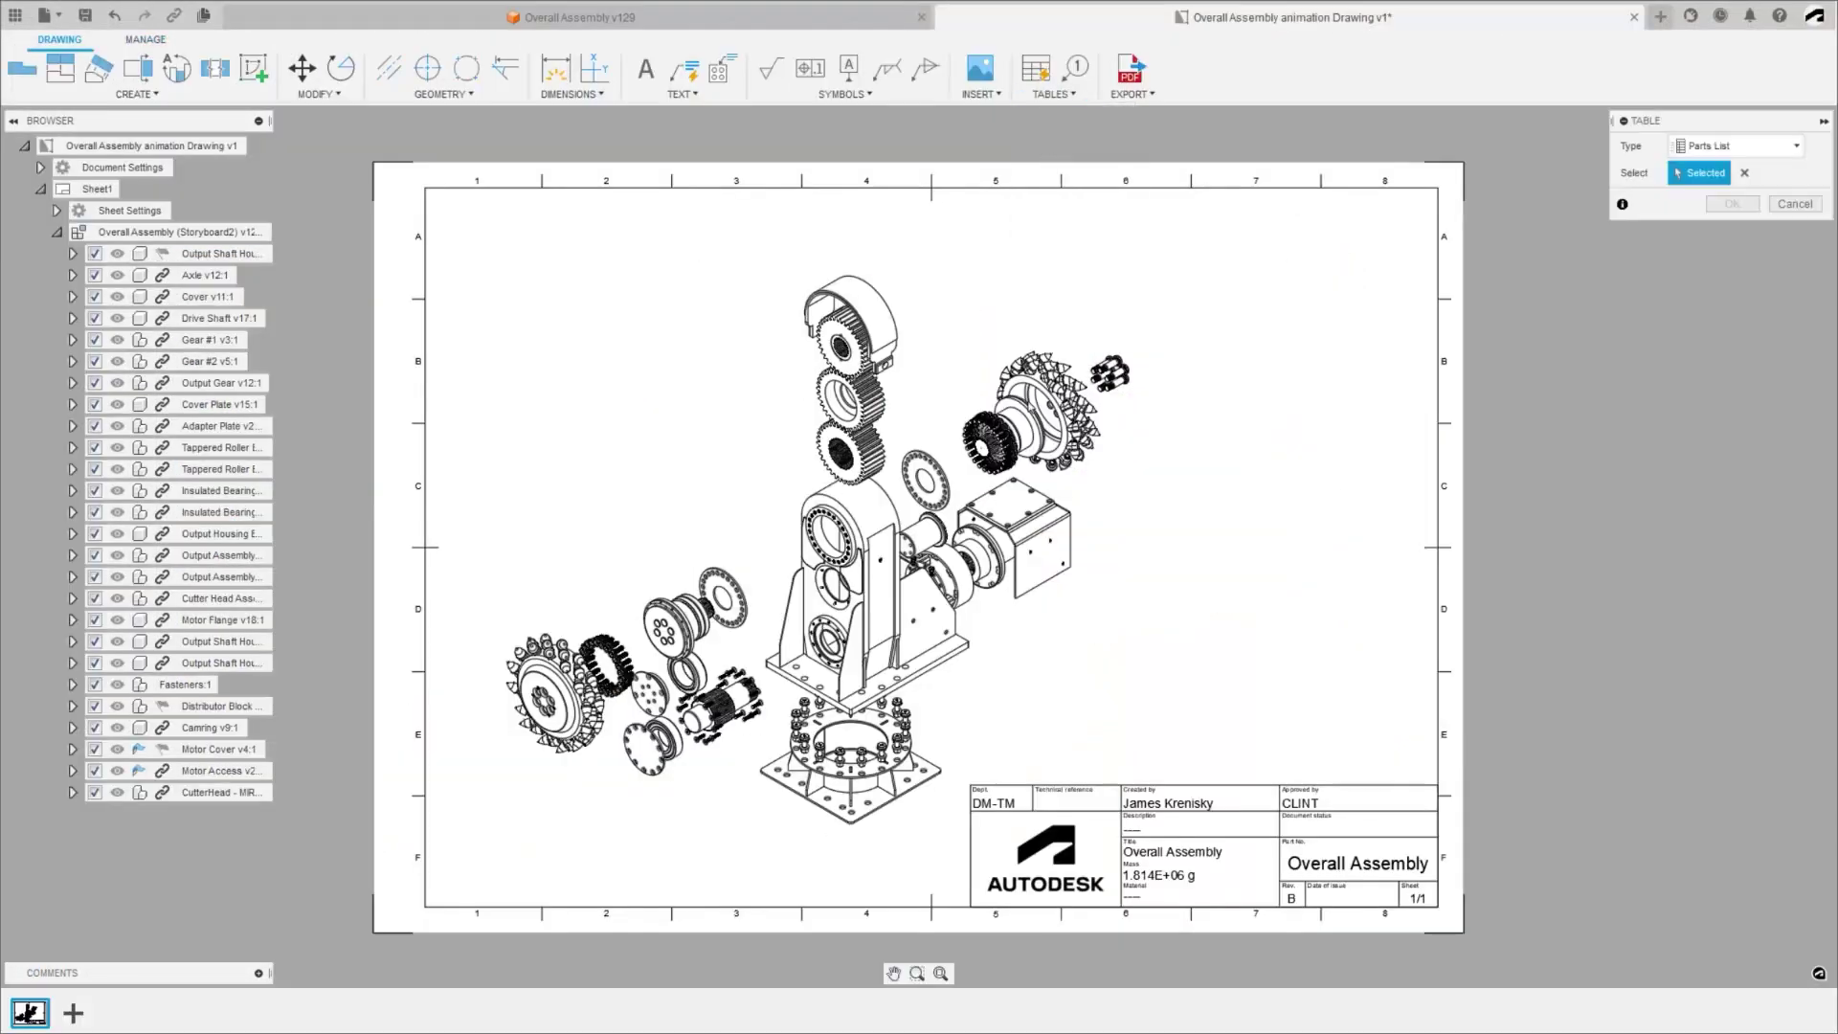
click(1438, 188)
click(1748, 228)
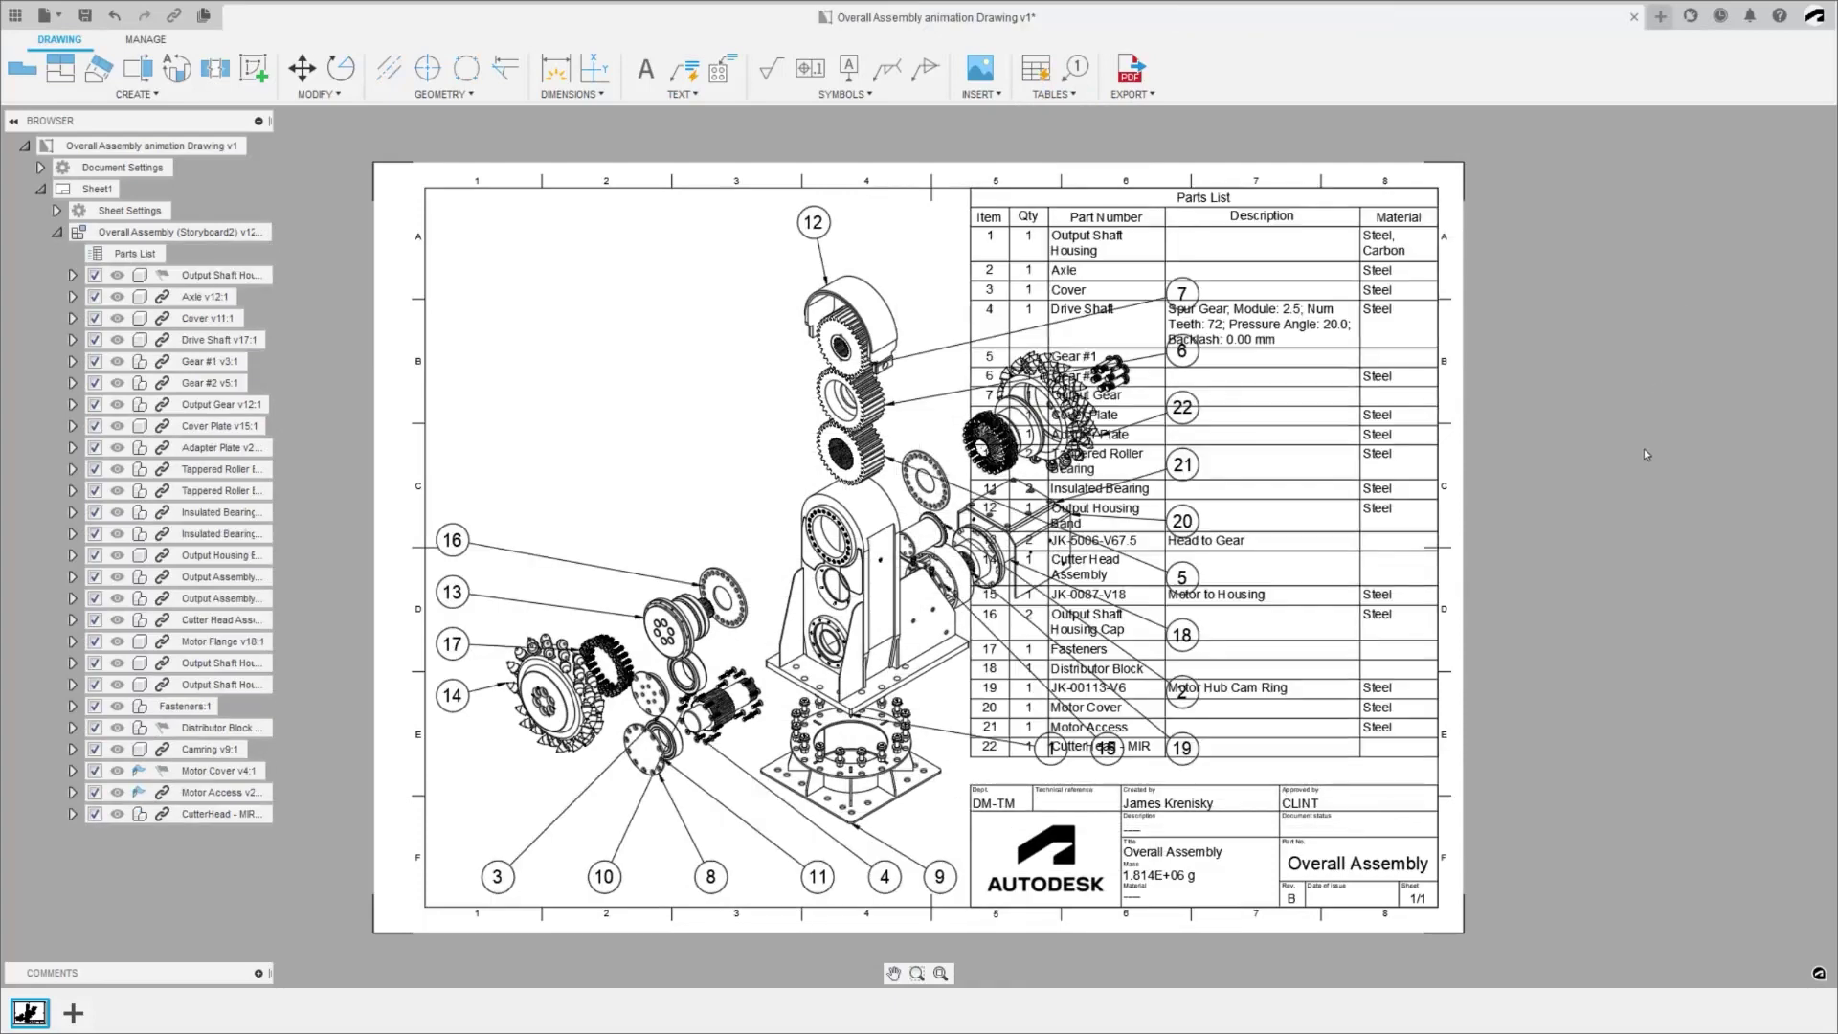
double_click(1430, 218)
click(1629, 326)
click(1629, 253)
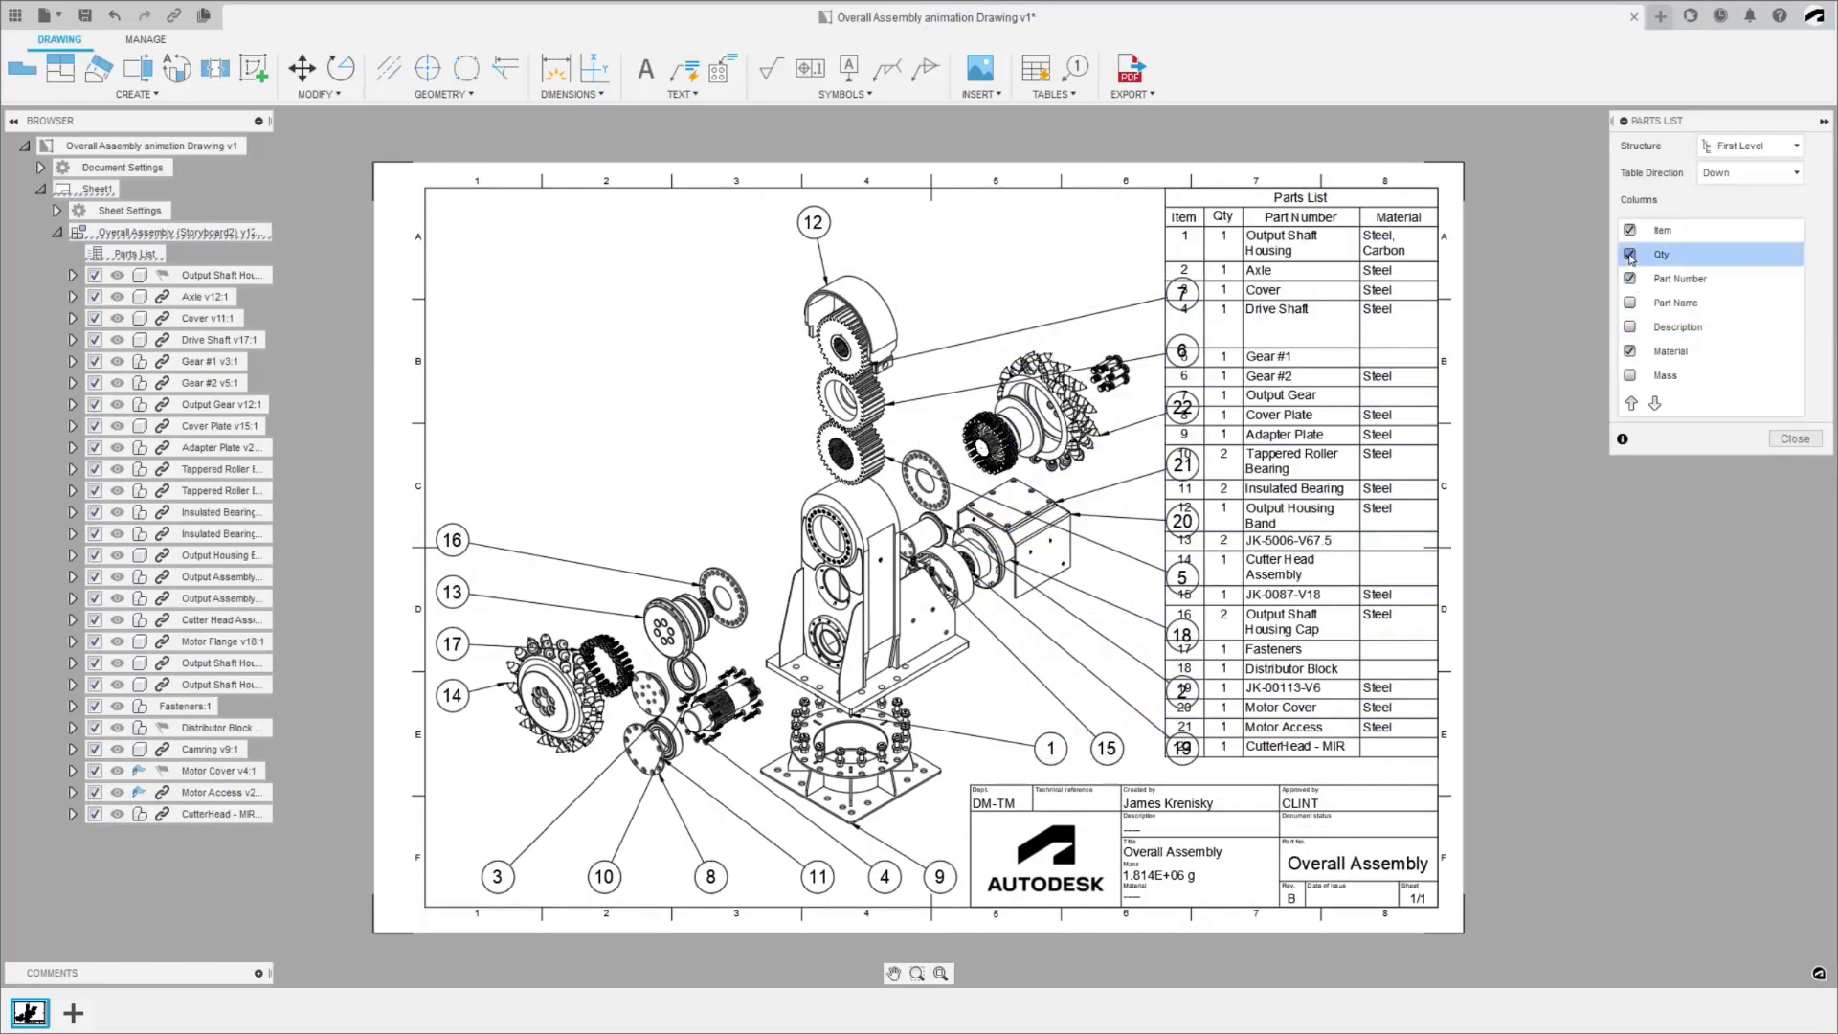
click(1791, 439)
key(ctrl+s)
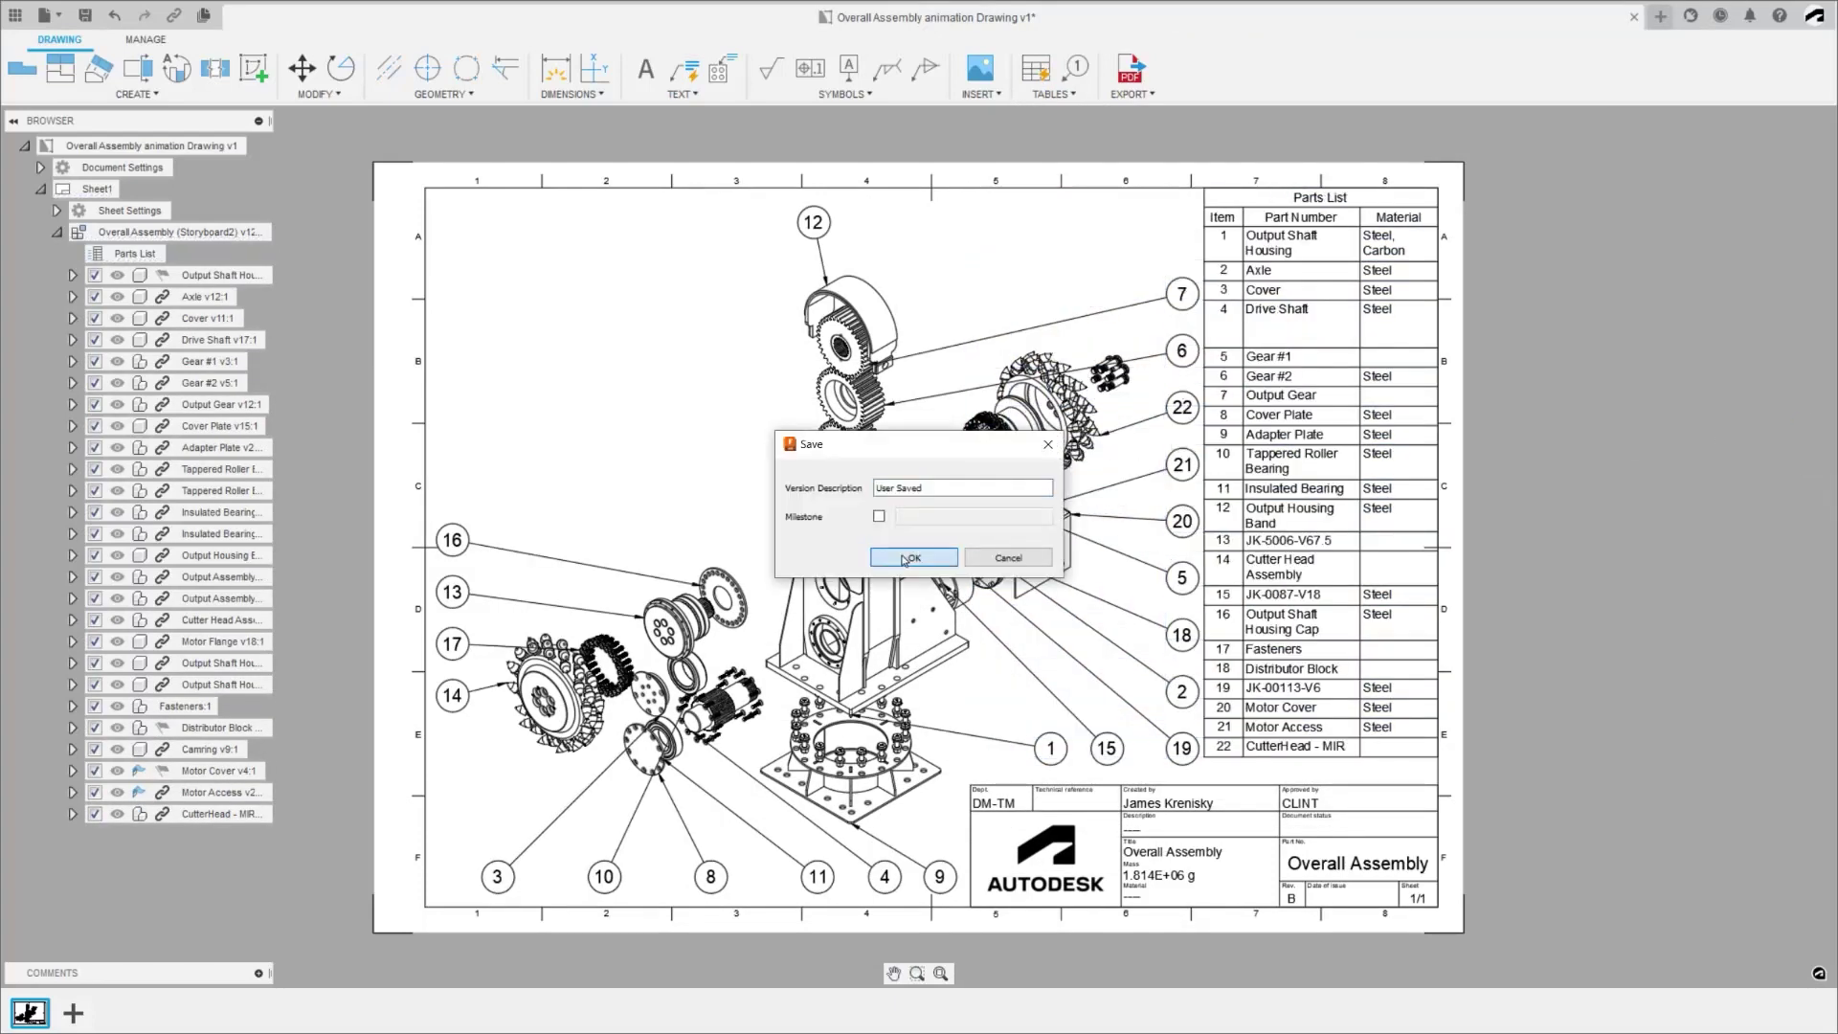